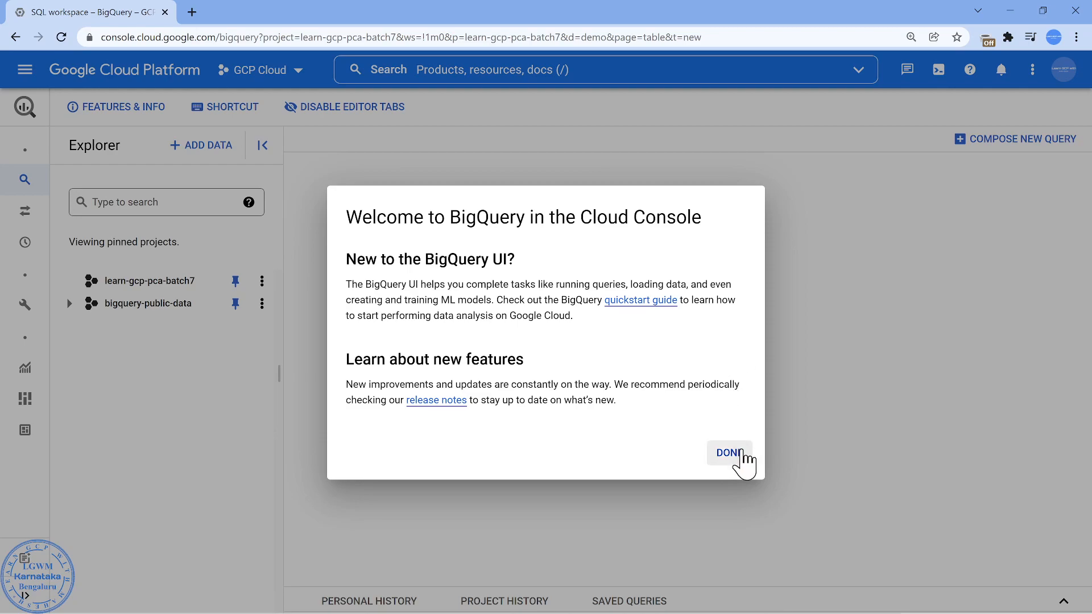
# - Dismiss the BigQuery welcome message, and try out two blank query editor tabs before closing both of them
pyautogui.click(736, 458)
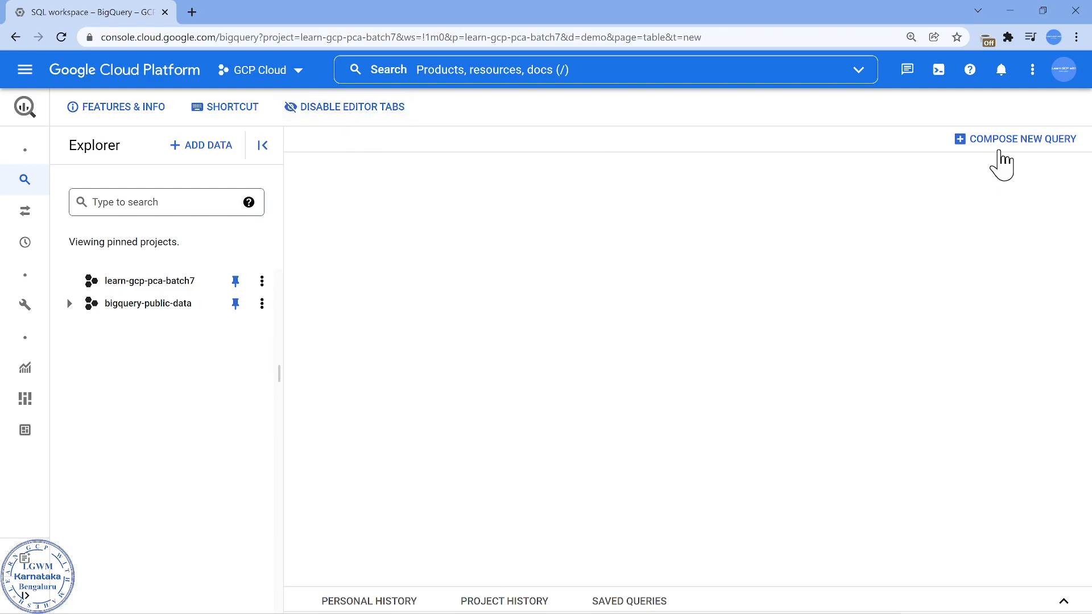
pyautogui.click(995, 149)
pyautogui.click(994, 149)
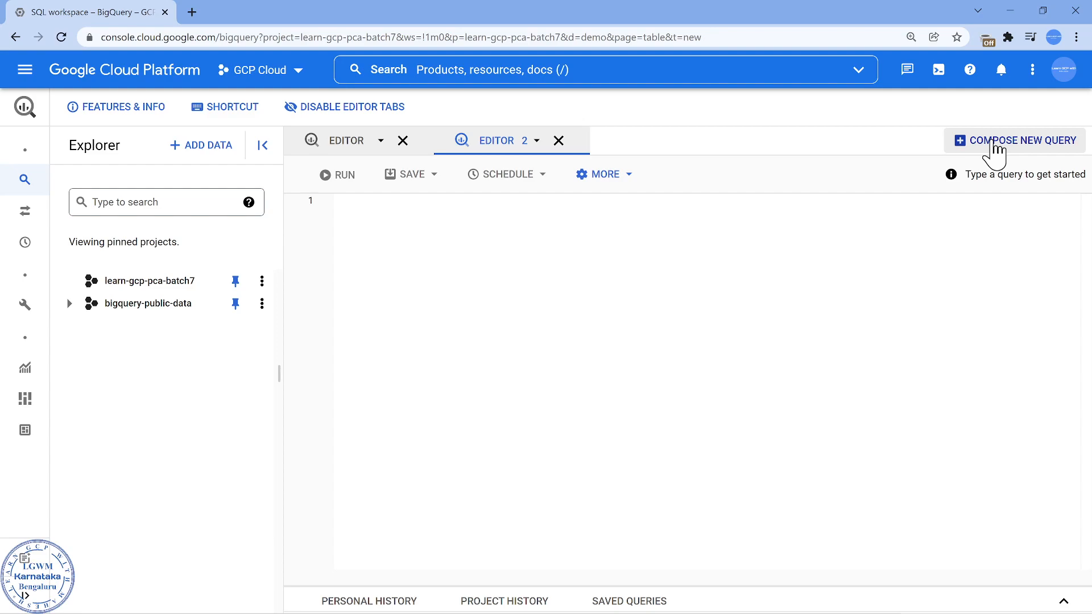
pyautogui.click(560, 141)
pyautogui.click(403, 142)
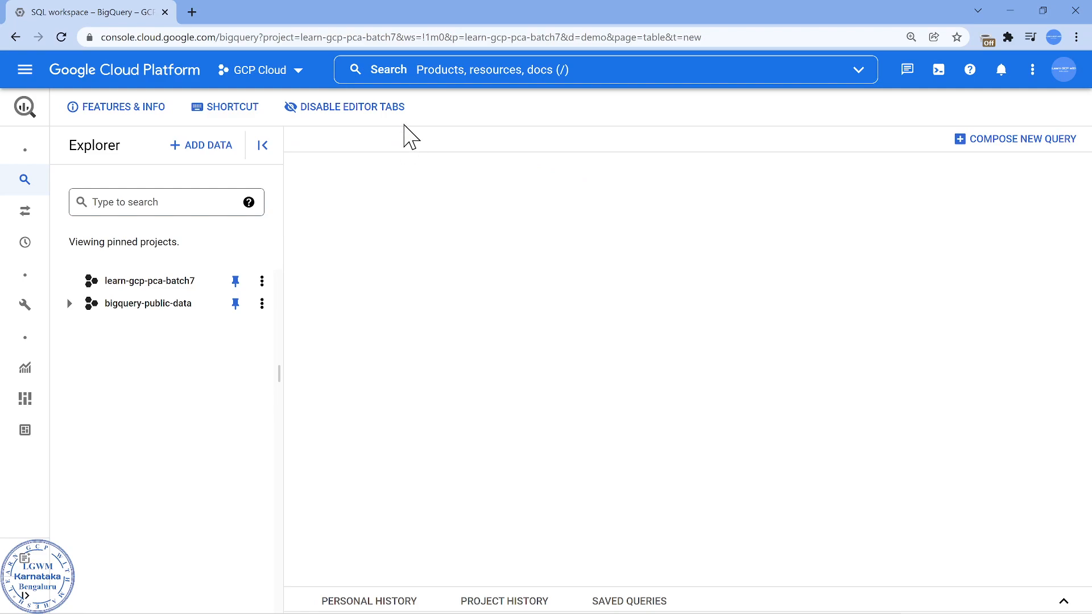
# - Opt out of editor tabs without giving feedback and dismiss the offer of Data Catalog search and autocomplete
pyautogui.click(397, 116)
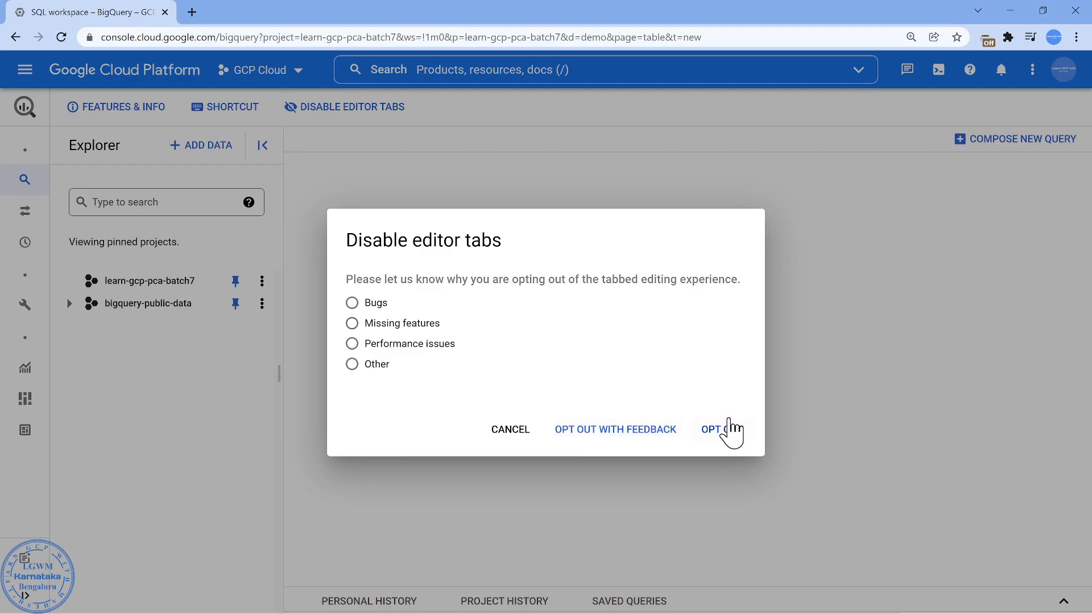
pyautogui.click(730, 431)
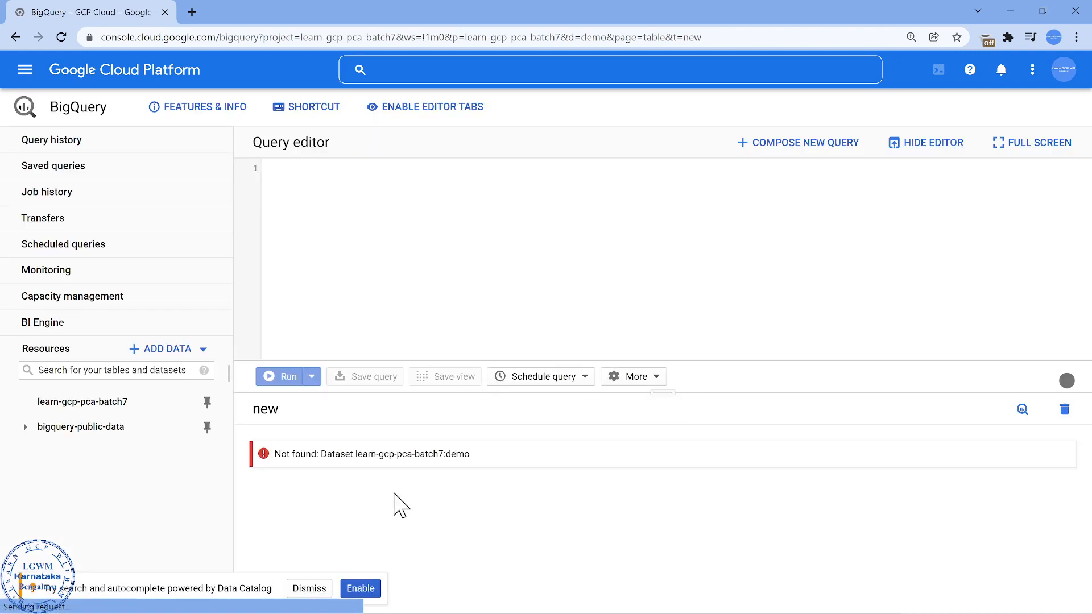
pyautogui.click(317, 588)
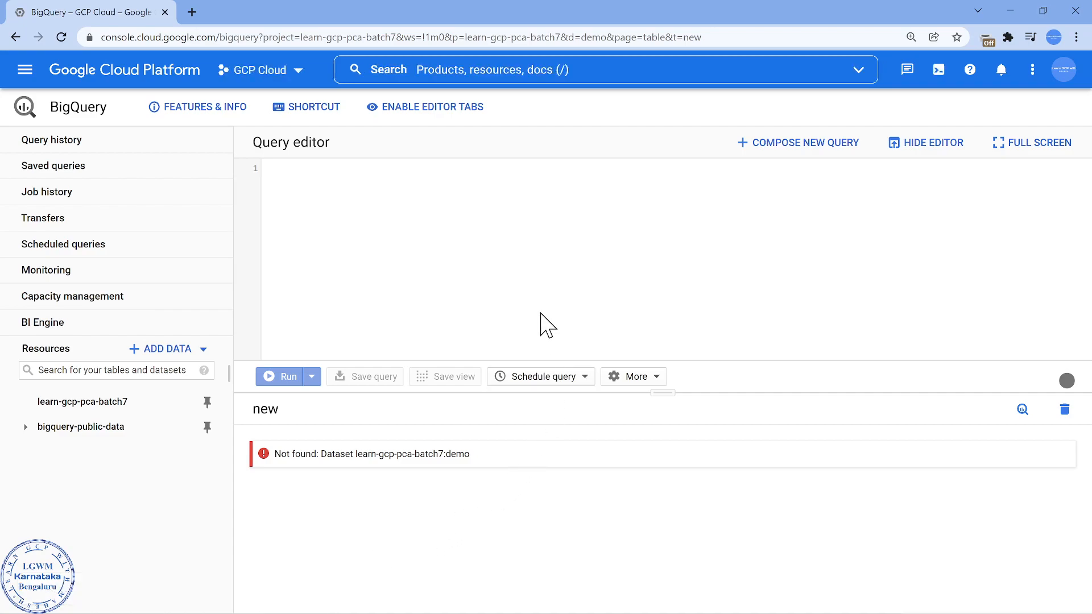
# - Reload the BigQuery page with only the learn-gcp-pca-batch7 project parameter in its address and enable editor tabs
pyautogui.moveTo(400, 37); pyautogui.dragTo(963, 164)
pyautogui.press('BackSpace')
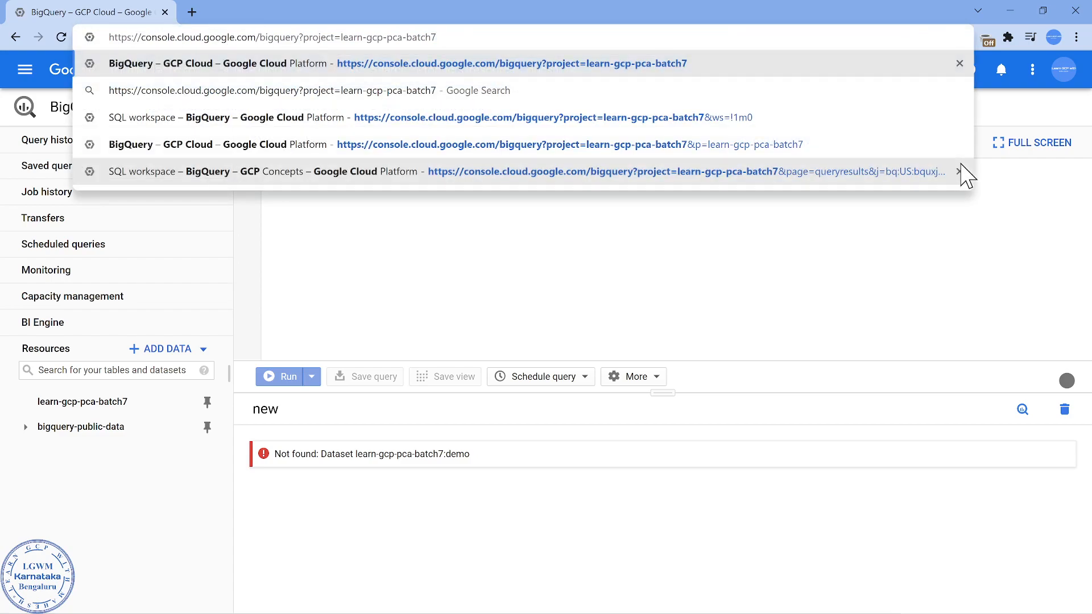
pyautogui.press('Return')
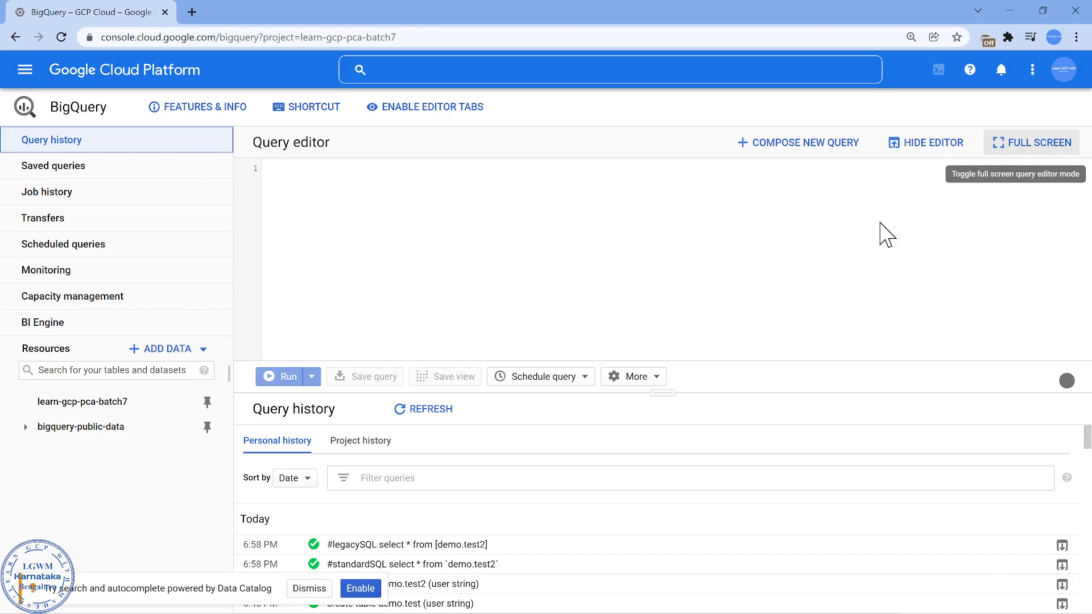
pyautogui.click(313, 587)
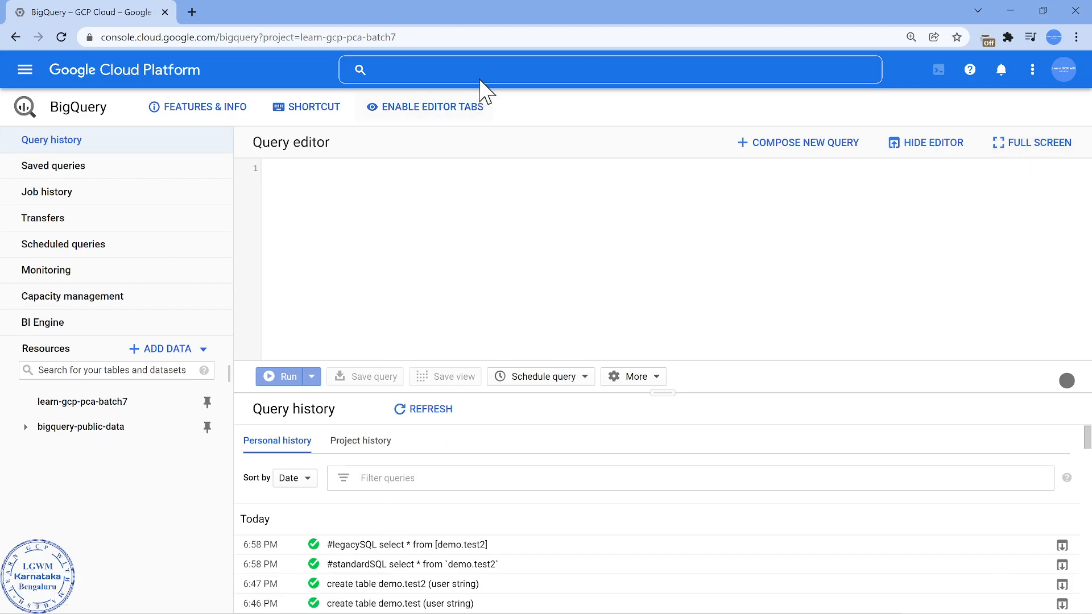
pyautogui.click(439, 110)
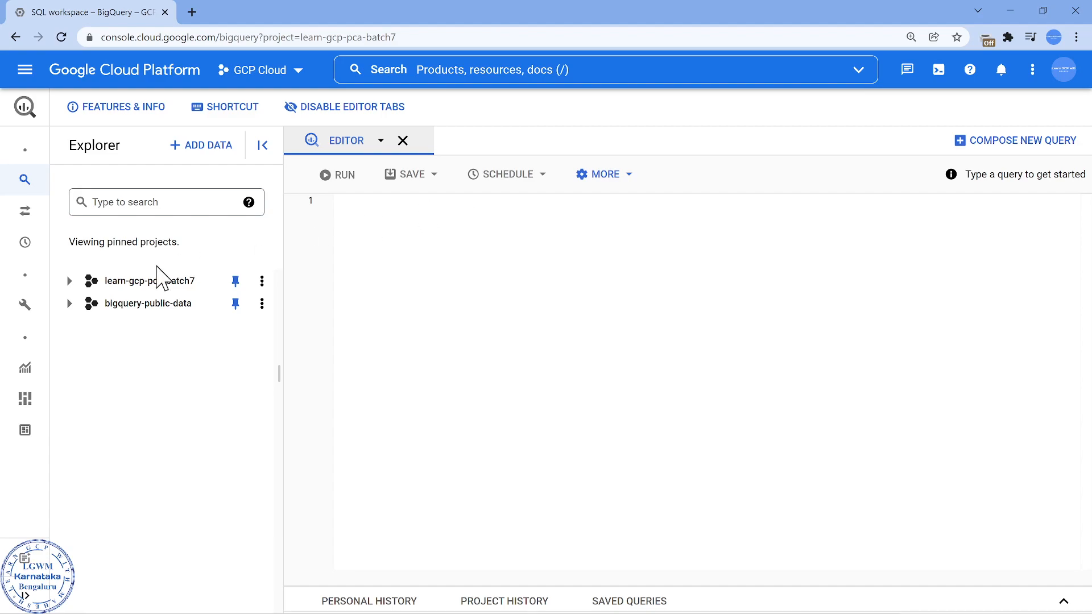
# - Open the bikeshare_stations table from the austin_bikeshare dataset of the bigquery-public-data project
pyautogui.click(70, 304)
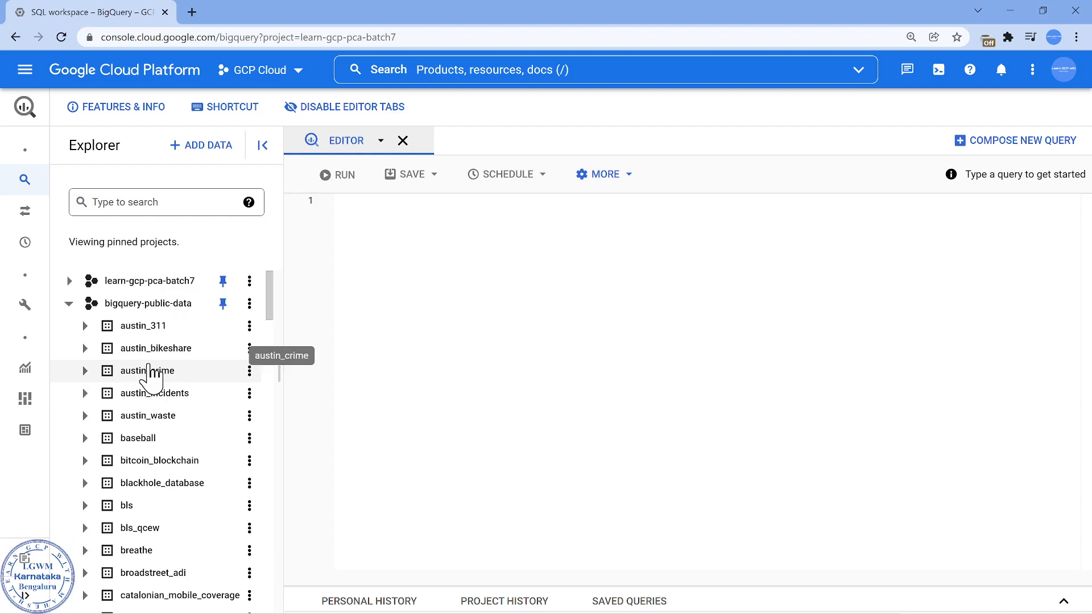
pyautogui.click(154, 352)
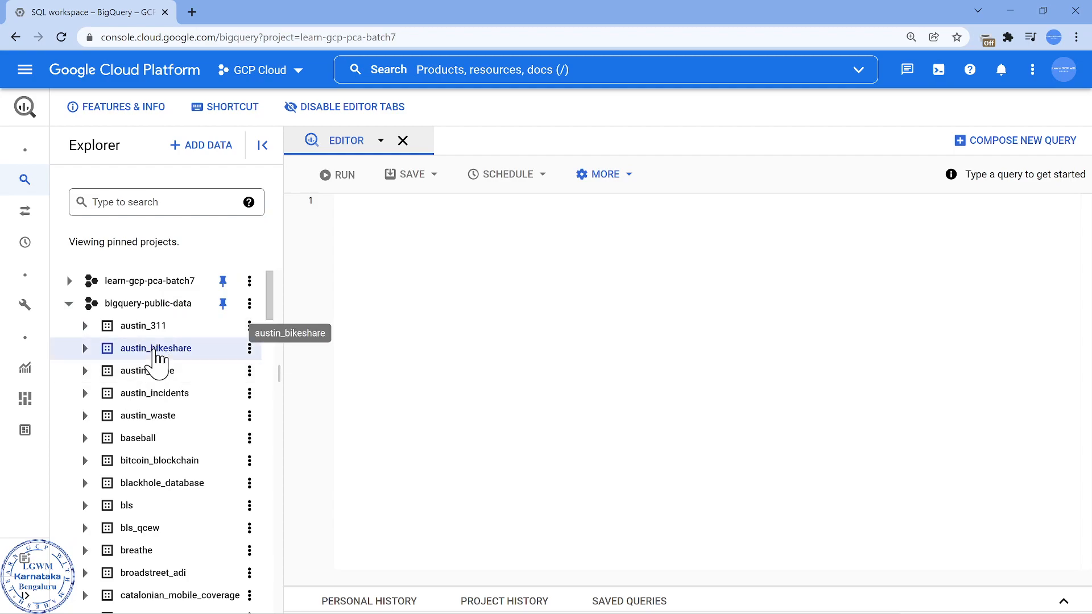
pyautogui.click(84, 348)
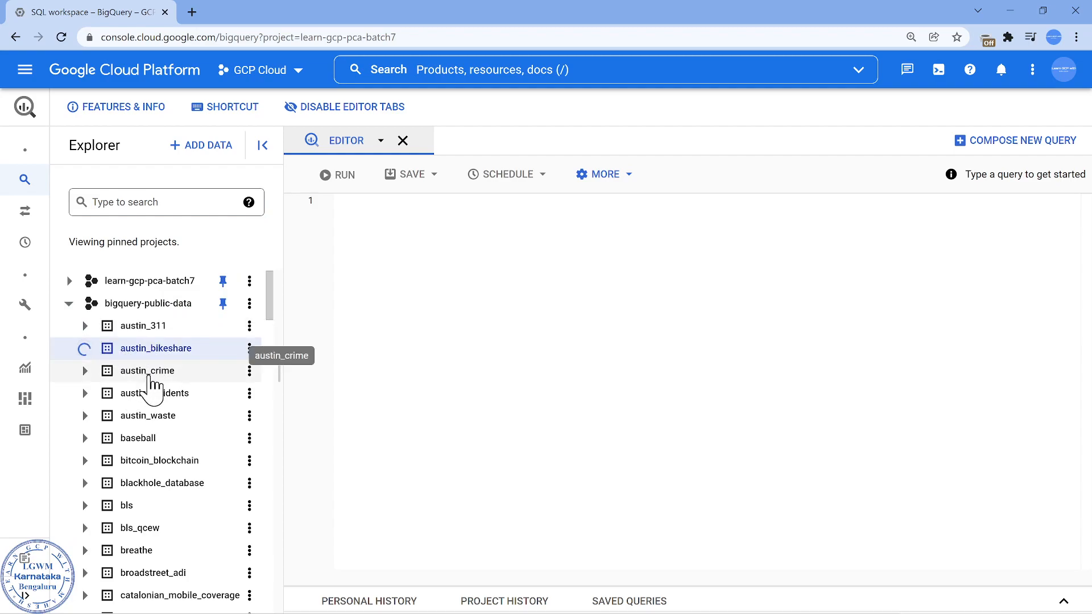
pyautogui.click(167, 371)
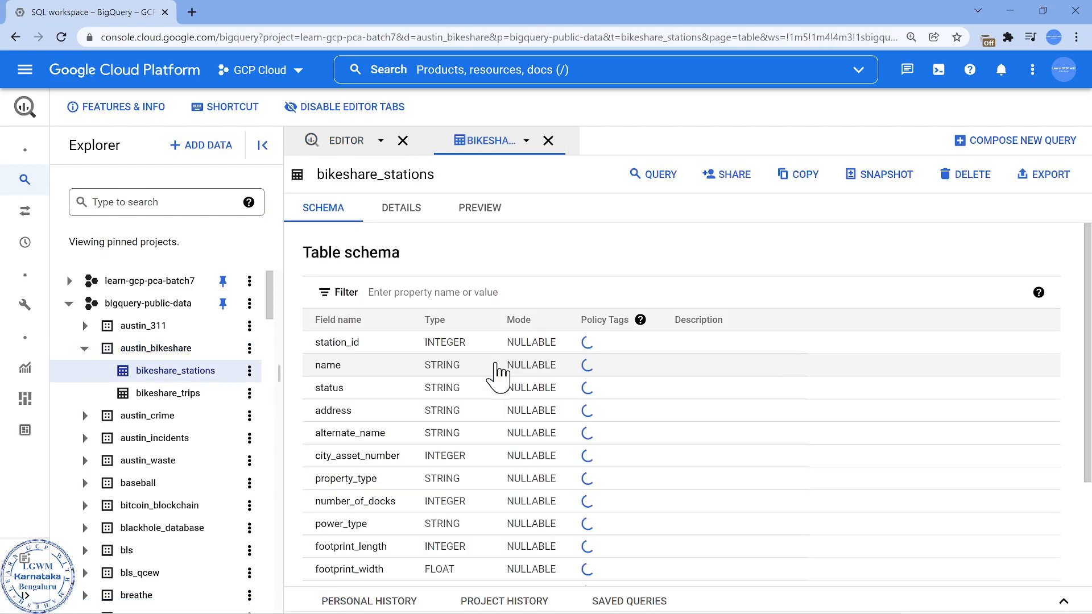
# - Create a query on the bikeshare_stations table in a new editor tab that selects station_id with LIMIT 1000
pyautogui.click(662, 177)
pyautogui.click(653, 208)
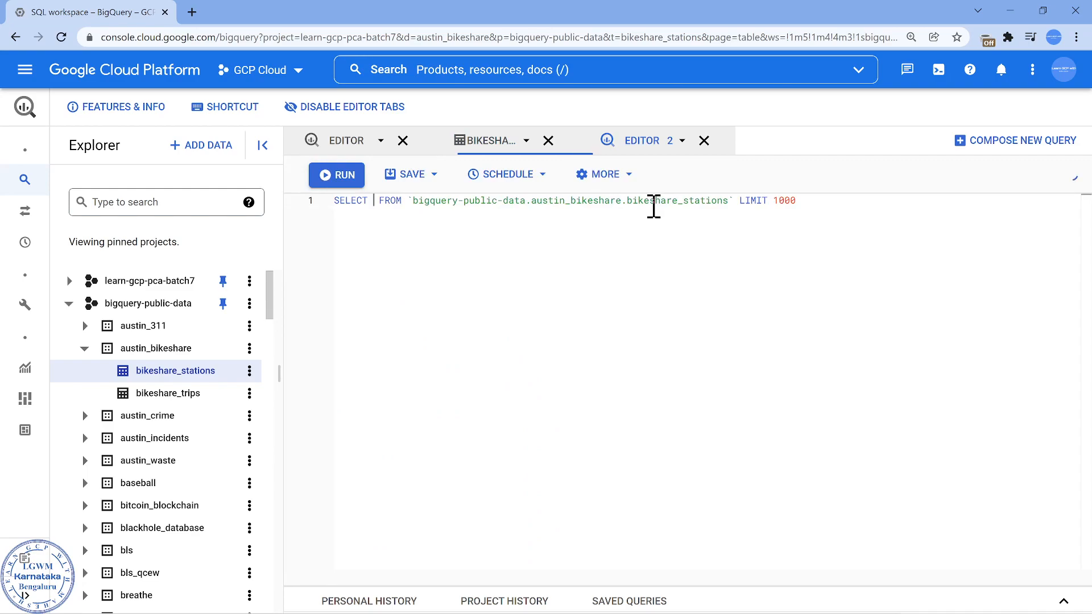
pyautogui.click(484, 142)
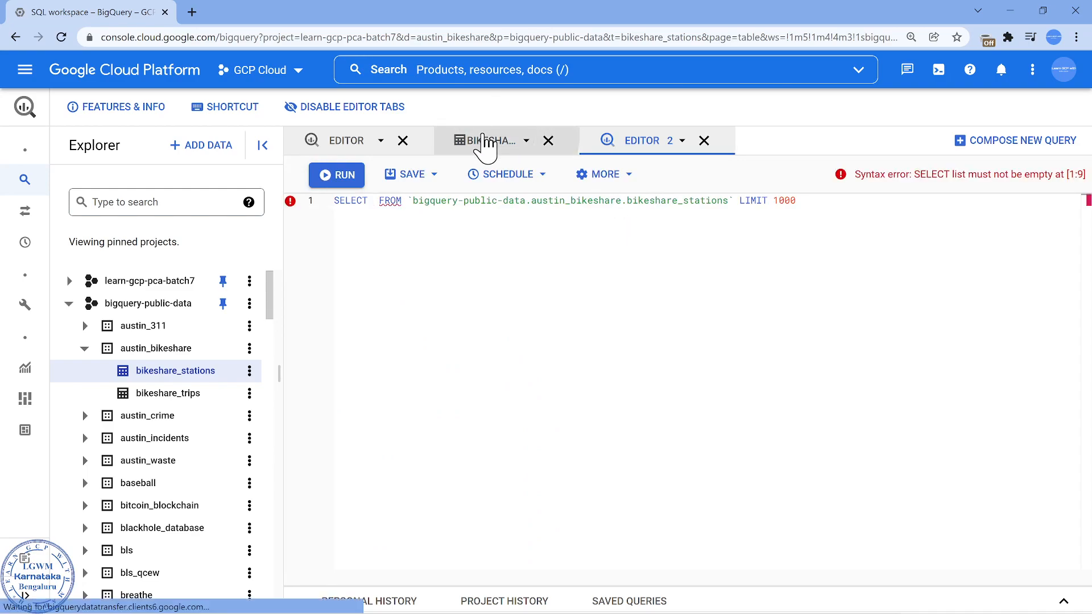
pyautogui.click(633, 149)
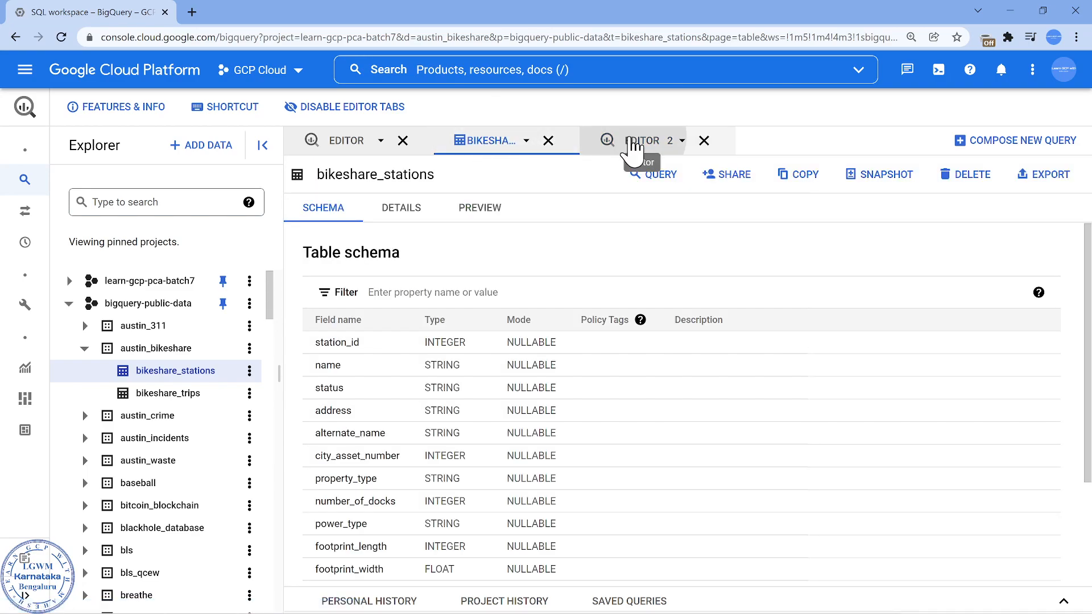
pyautogui.click(409, 251)
pyautogui.click(376, 200)
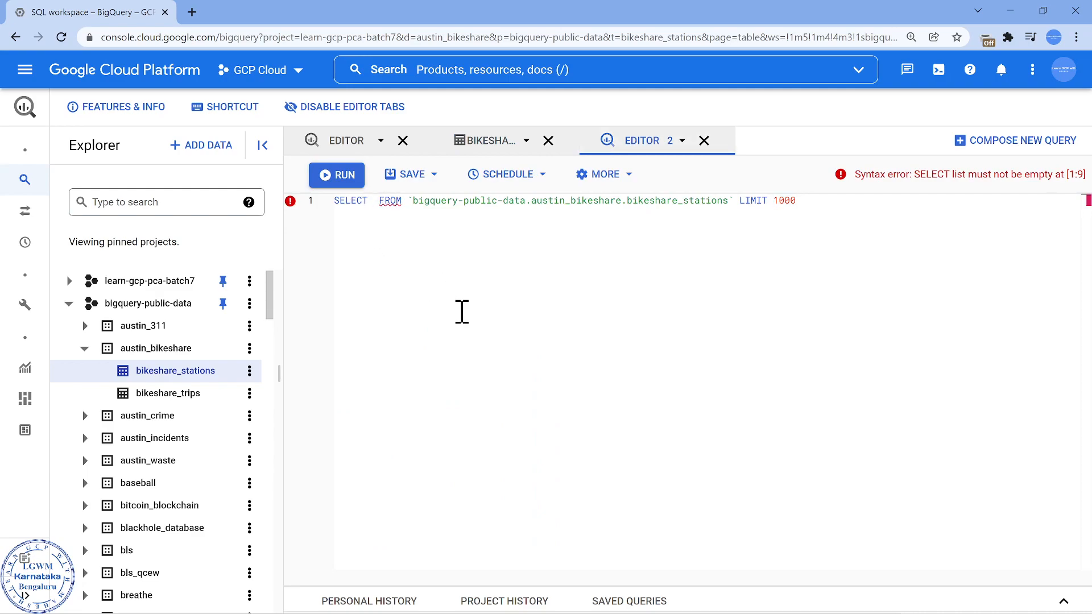
pyautogui.write('stat')
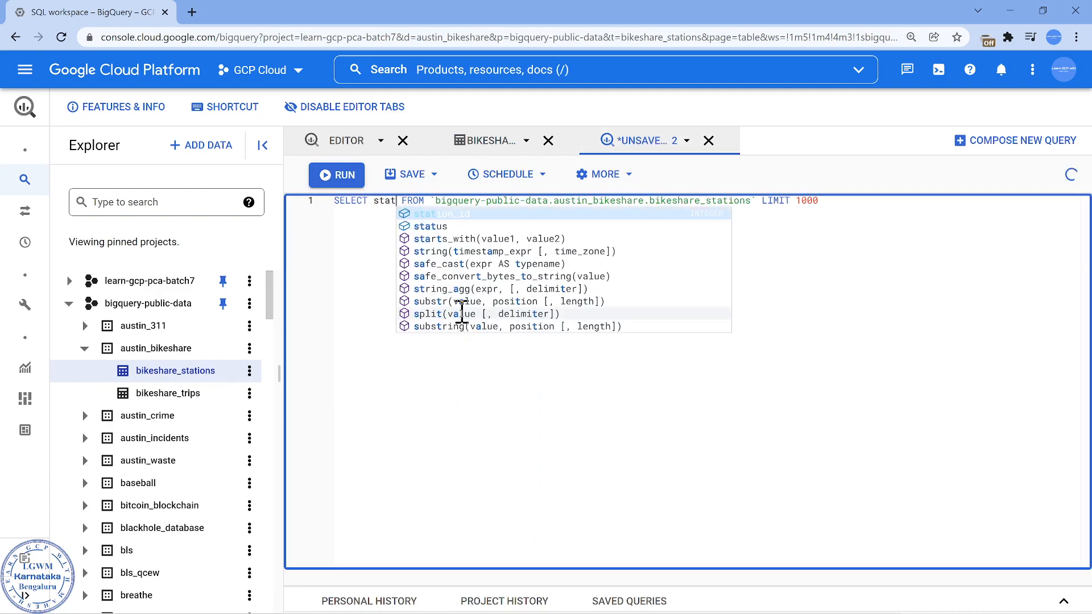
pyautogui.press('Return')
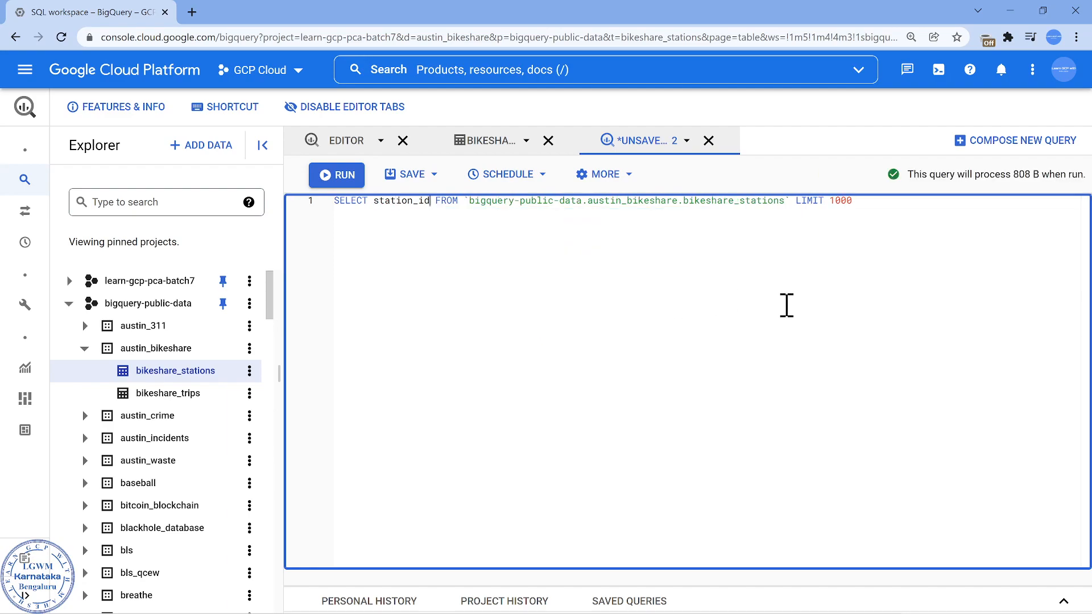
# - Copy the whole station_id query and carry it over to the editor without tabs by opting out of editor tabs without feedback
pyautogui.click(847, 318)
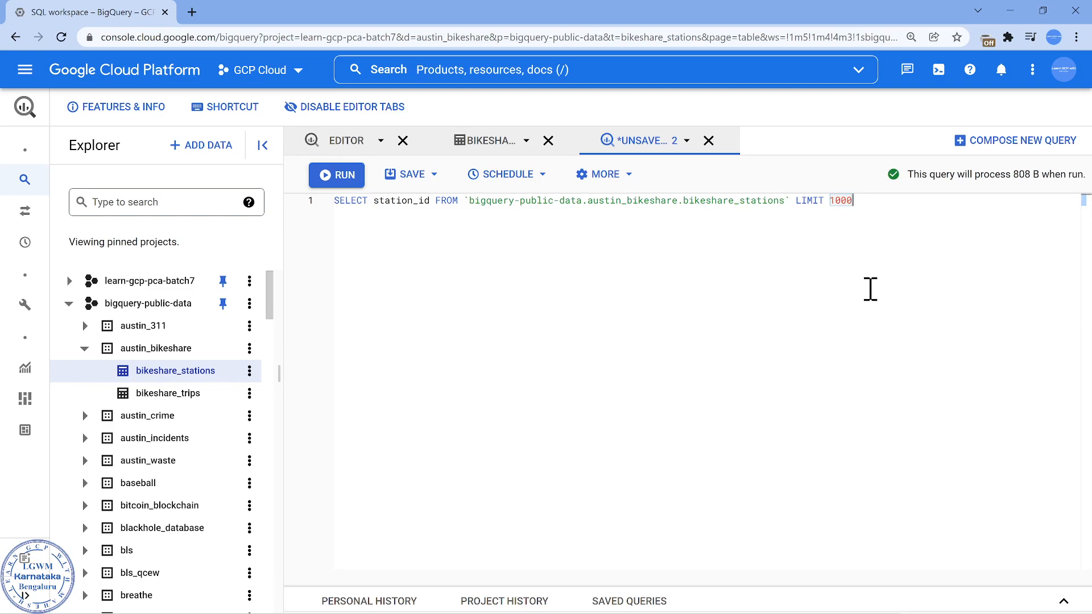
pyautogui.hotkey('ctrl', 'a')
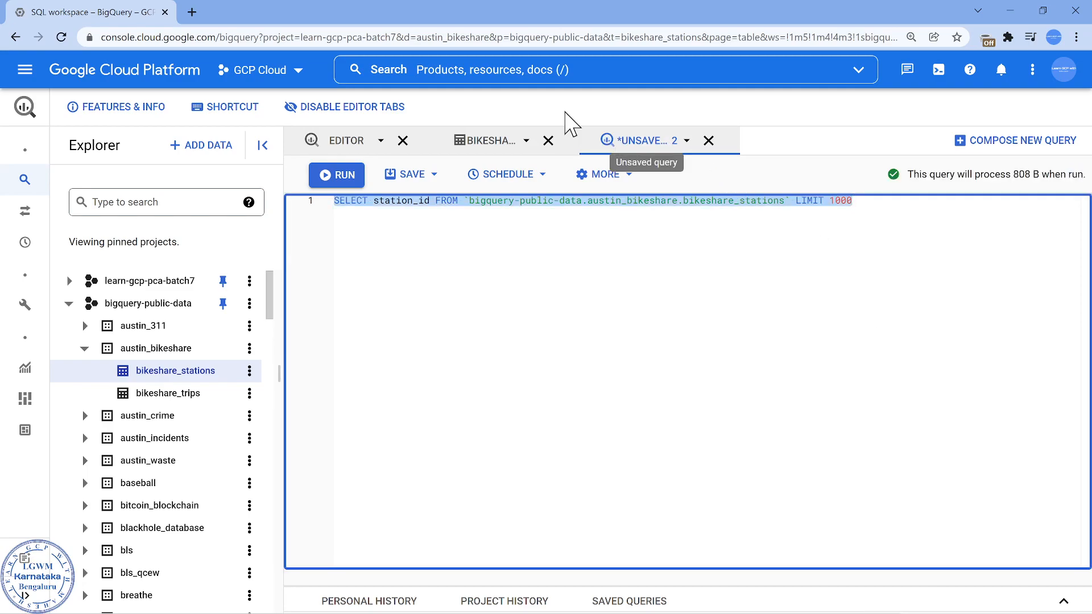
pyautogui.click(382, 113)
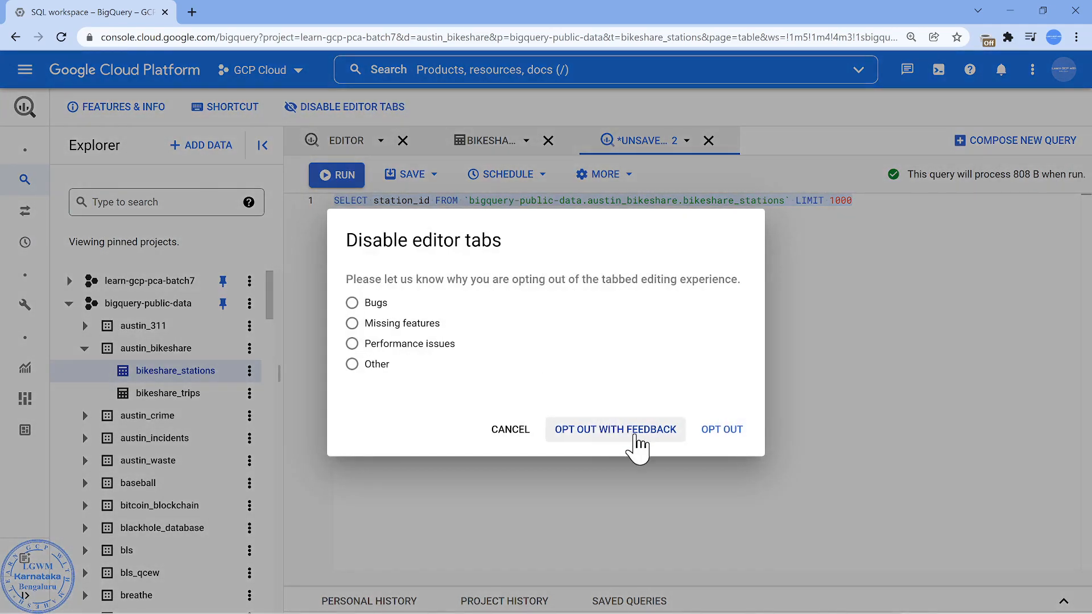
pyautogui.click(721, 431)
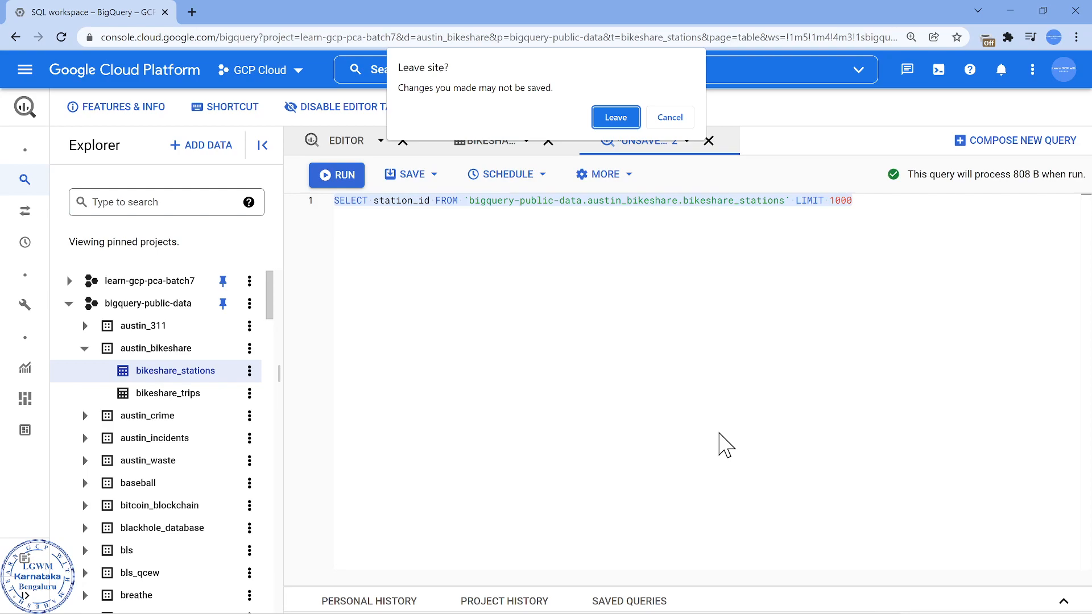
pyautogui.click(616, 121)
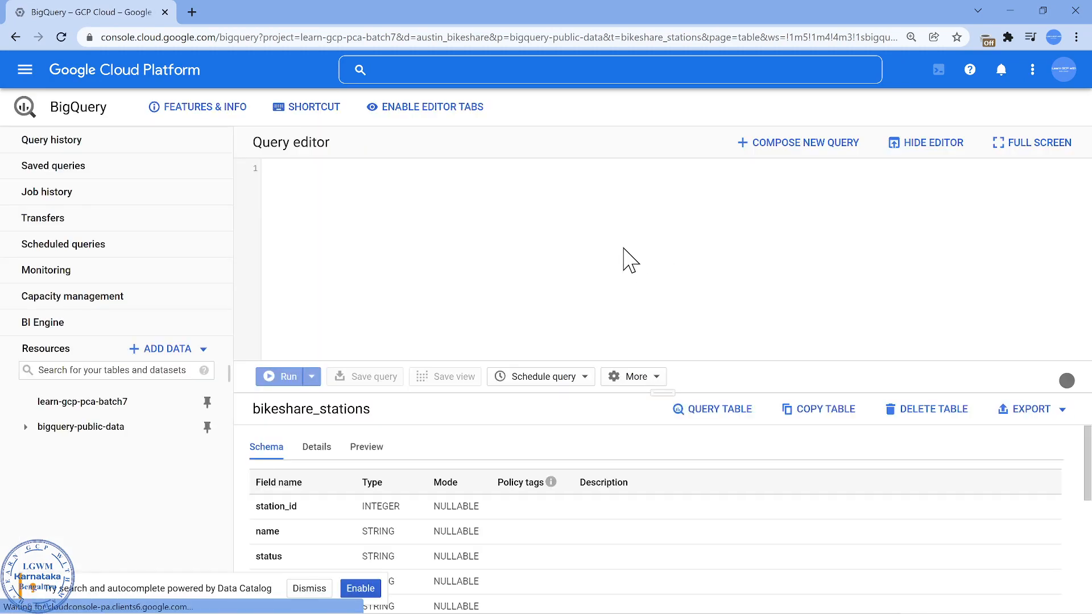
pyautogui.click(313, 587)
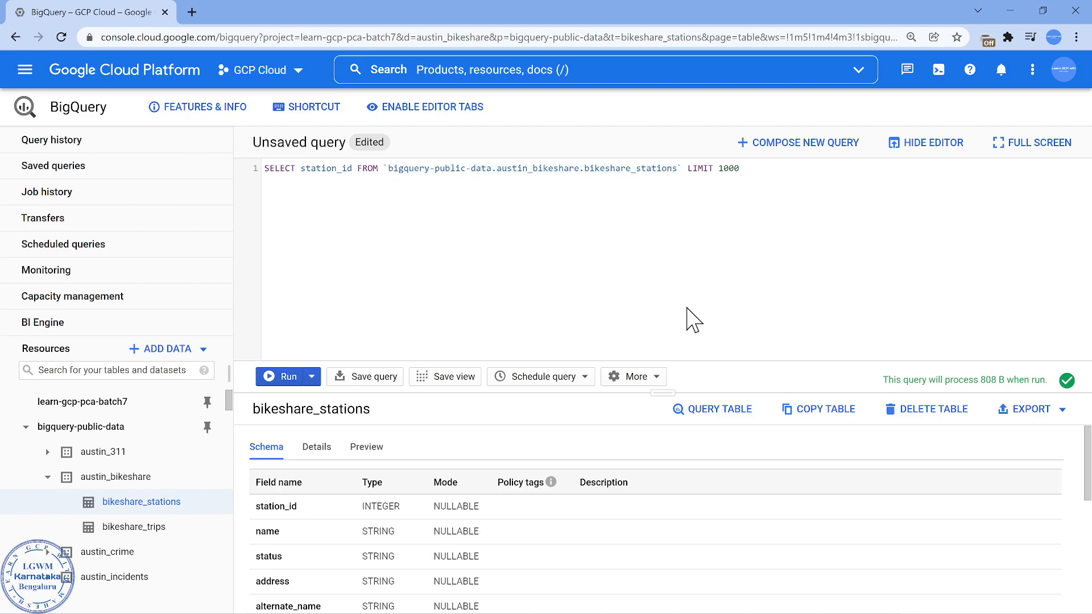
# - Open the bikeshare_stations table through its reference in the query text and view its details and data preview
pyautogui.press('ctrl')
pyautogui.keyDown('ctrl'); pyautogui.click(603, 171); pyautogui.keyUp('ctrl')
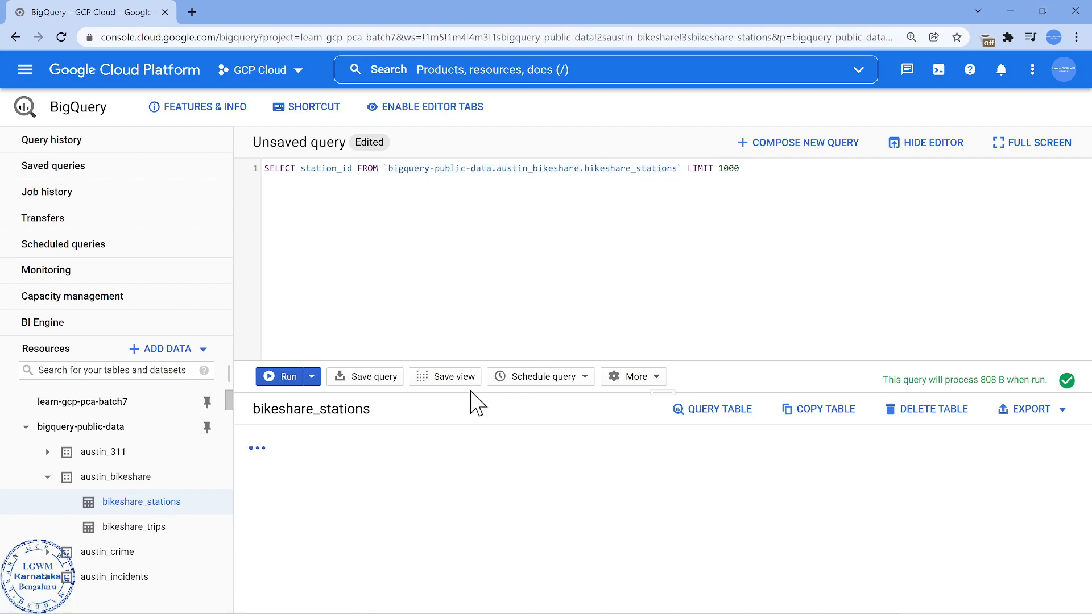
pyautogui.moveTo(661, 391); pyautogui.dragTo(574, 225)
pyautogui.click(316, 283)
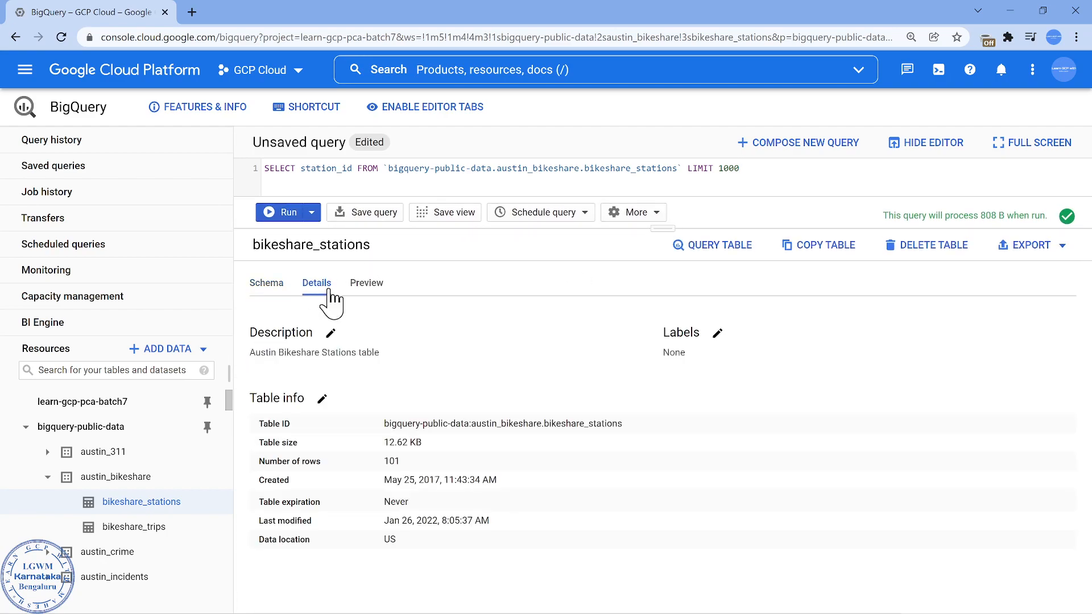
pyautogui.click(364, 290)
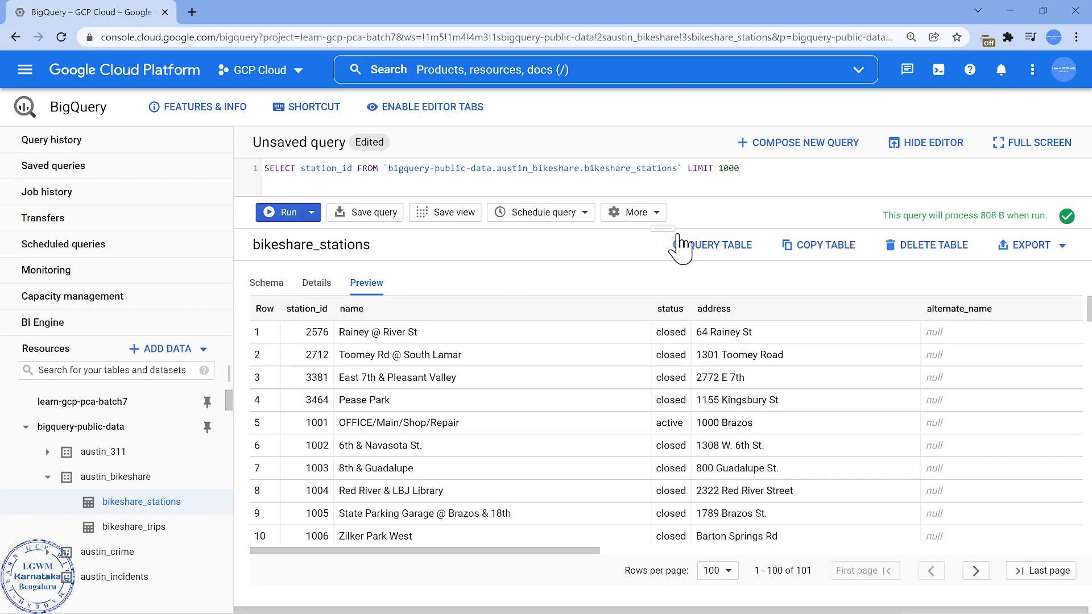
pyautogui.moveTo(665, 226); pyautogui.dragTo(666, 337)
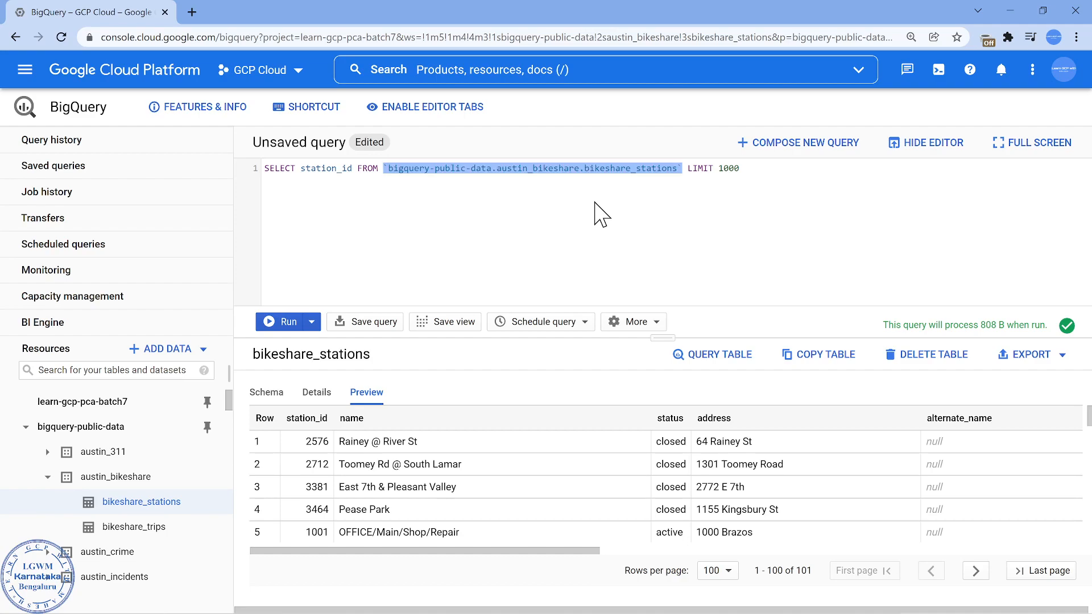
# - Change the table referenced in the query to bikeshare_trips
pyautogui.click(572, 169)
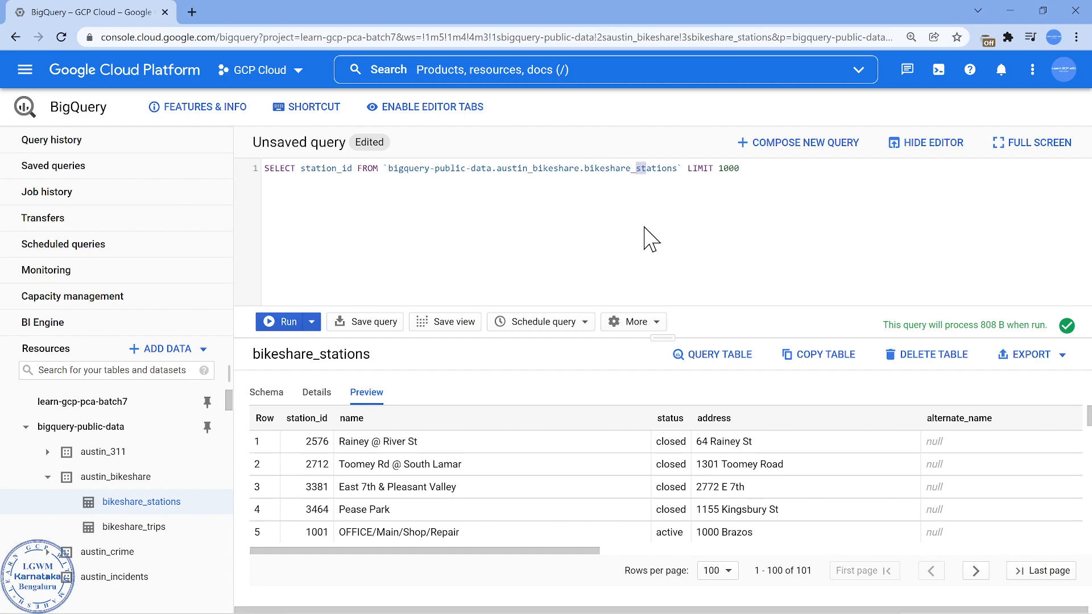
pyautogui.press('BackSpace')
pyautogui.write('trips')
# - Open the bikeshare_trips table through its reference in the query text and view its details and schema
pyautogui.press('ctrl')
pyautogui.press('ctrl')
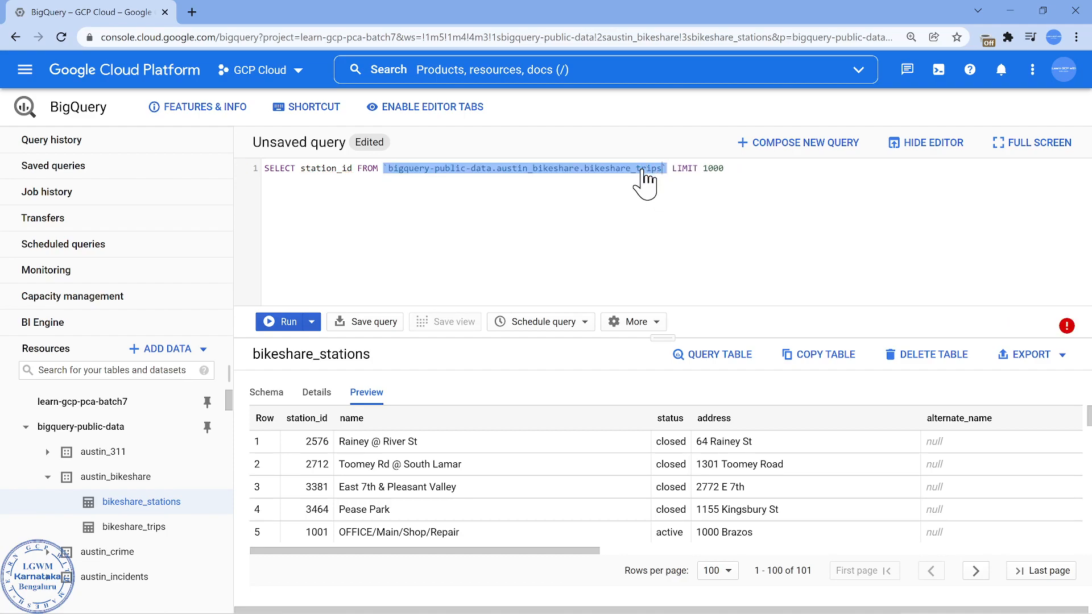
pyautogui.keyDown('ctrl'); pyautogui.click(646, 178); pyautogui.keyUp('ctrl')
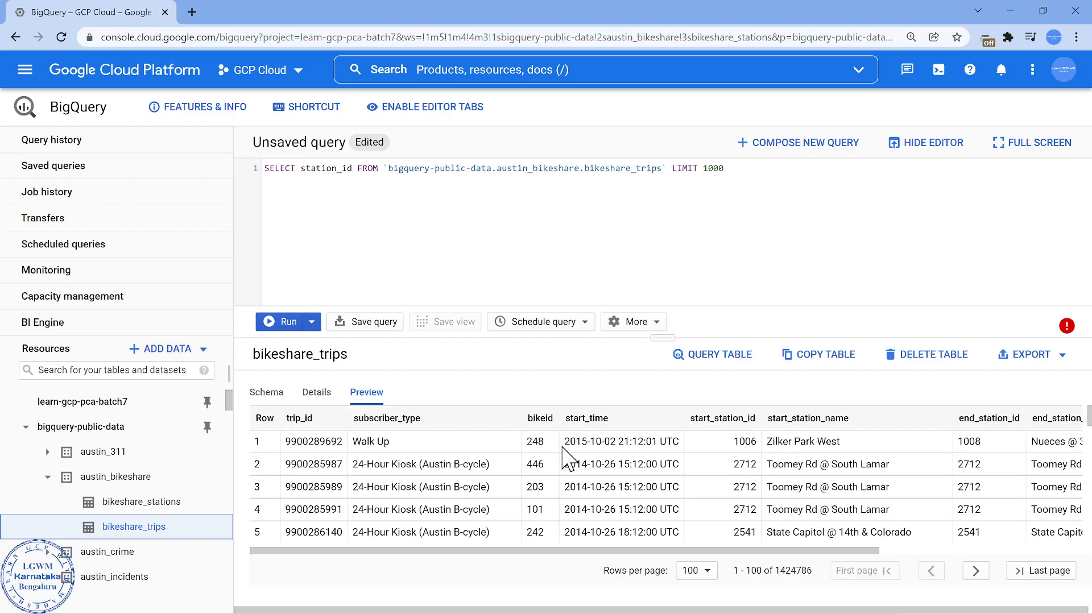
pyautogui.click(316, 396)
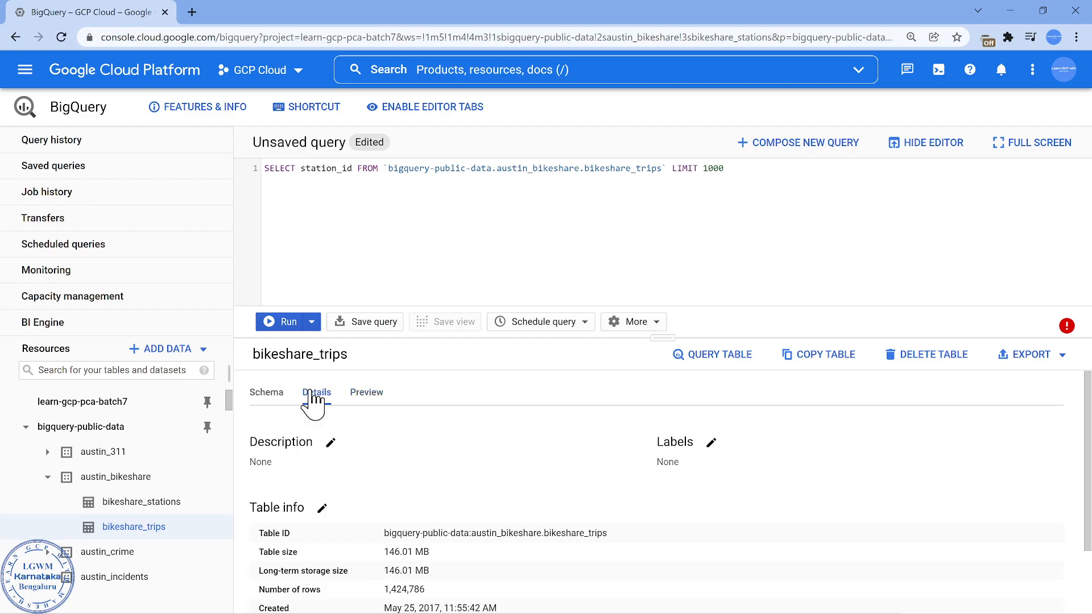
pyautogui.click(267, 393)
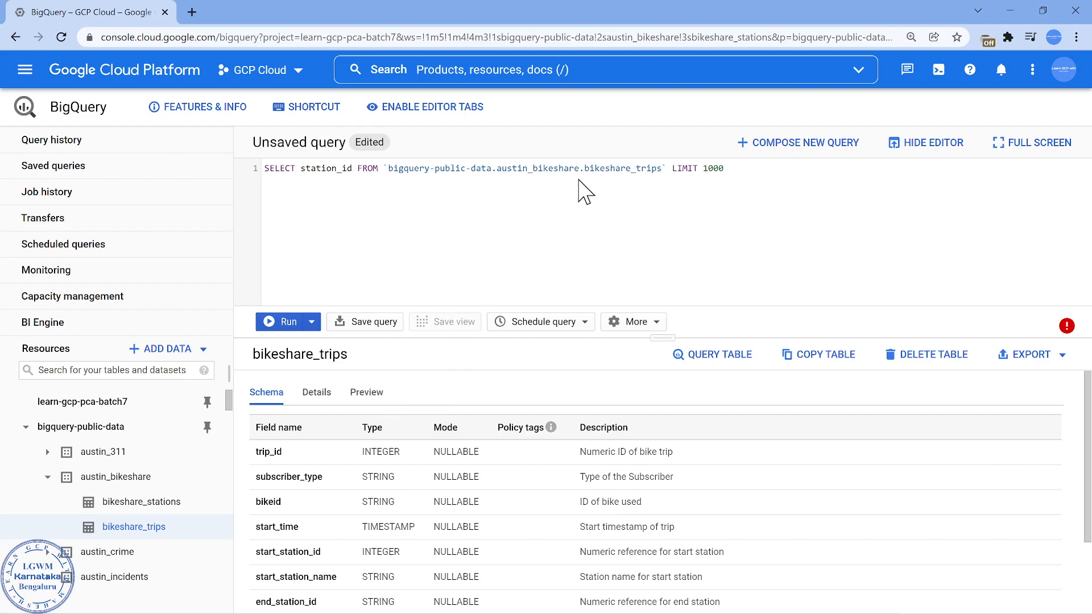
# - Copy the bikeshare_trips table name from the query and turn the tabbed editor experience back on
pyautogui.doubleClick(612, 169)
pyautogui.hotkey('ctrl', 'c')
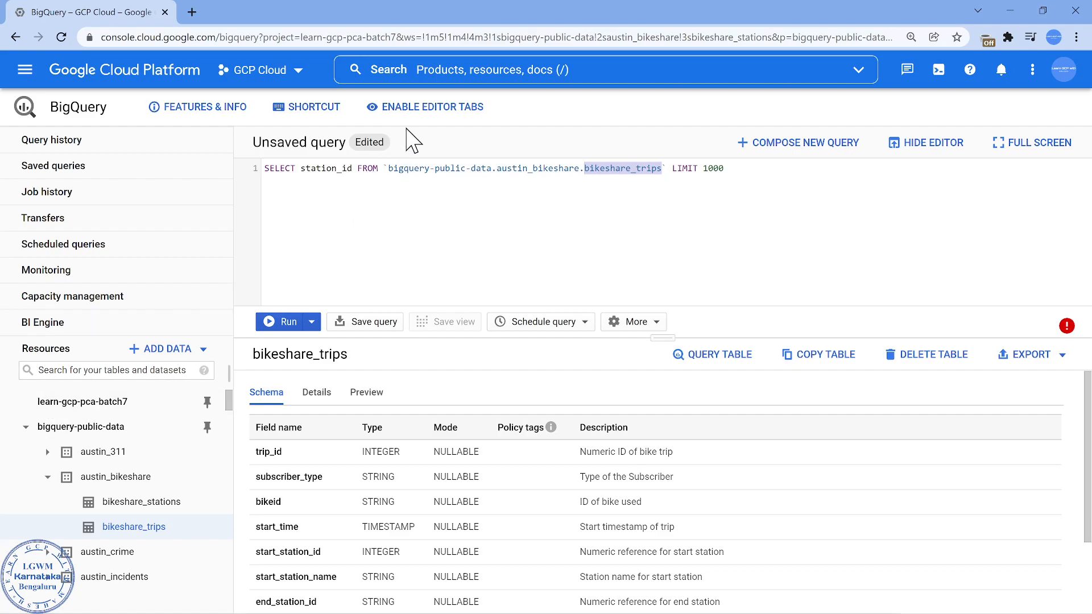
pyautogui.click(422, 116)
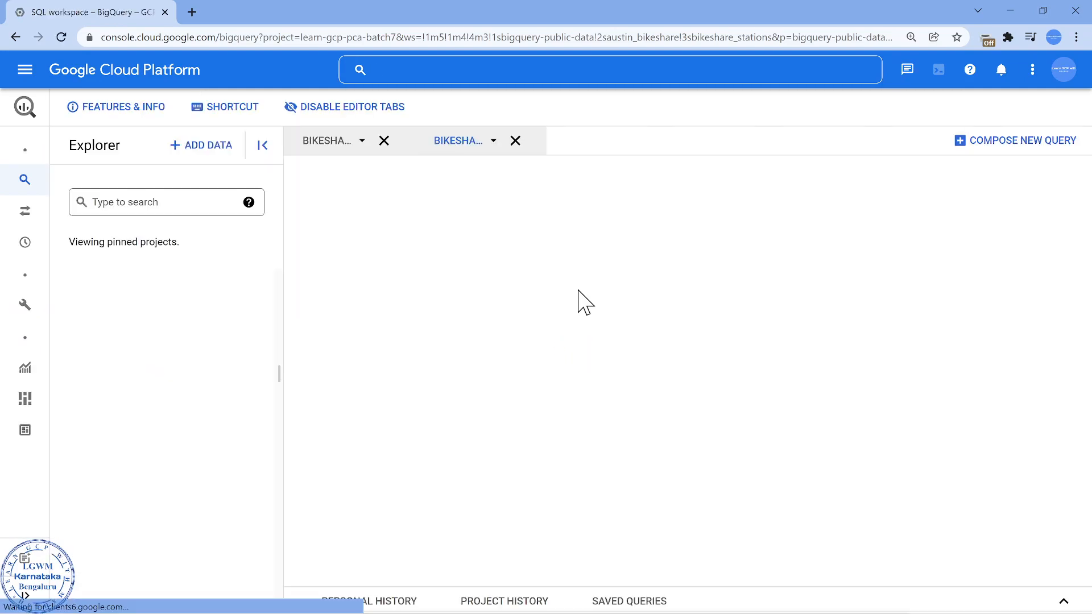
# - Close both open bikeshare table tabs to leave the workspace empty
pyautogui.click(190, 203)
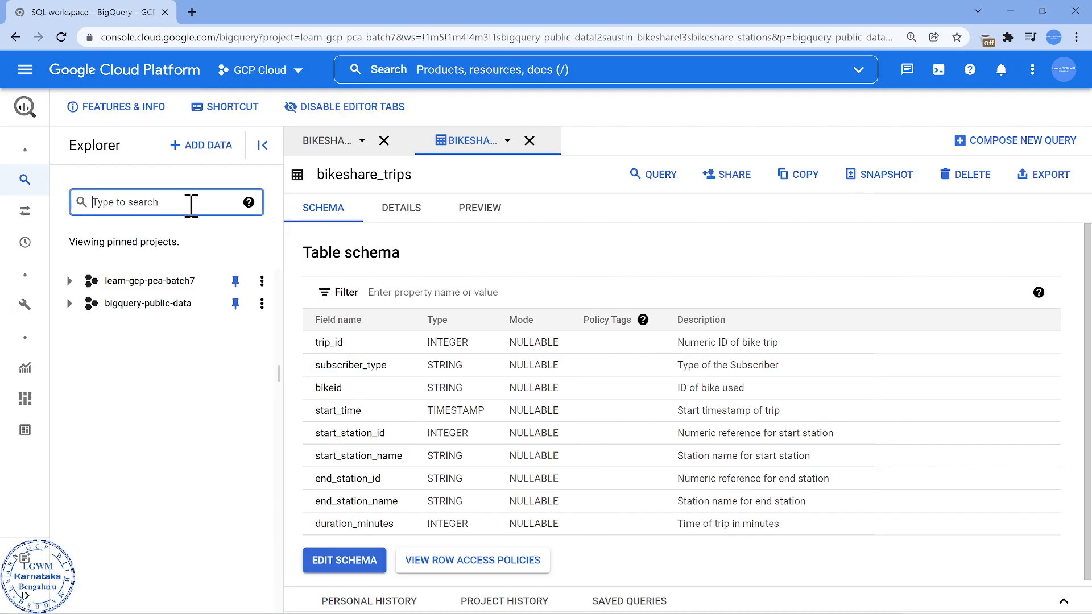
pyautogui.click(529, 140)
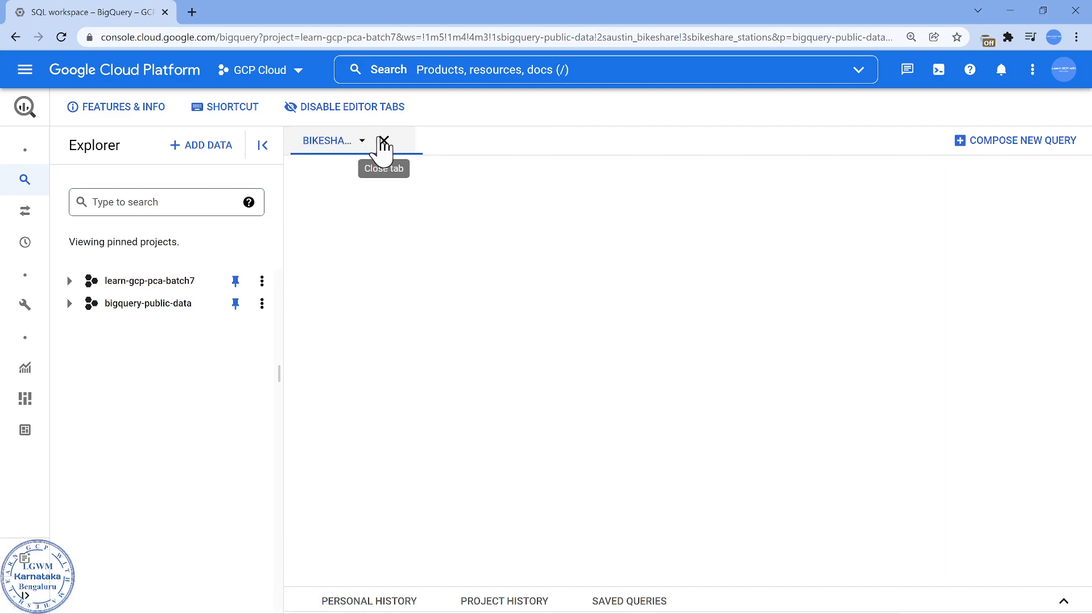
pyautogui.click(384, 141)
# - Search the pinned projects for bikeshare_trips and open the matching table in the san_francisco dataset
pyautogui.click(200, 202)
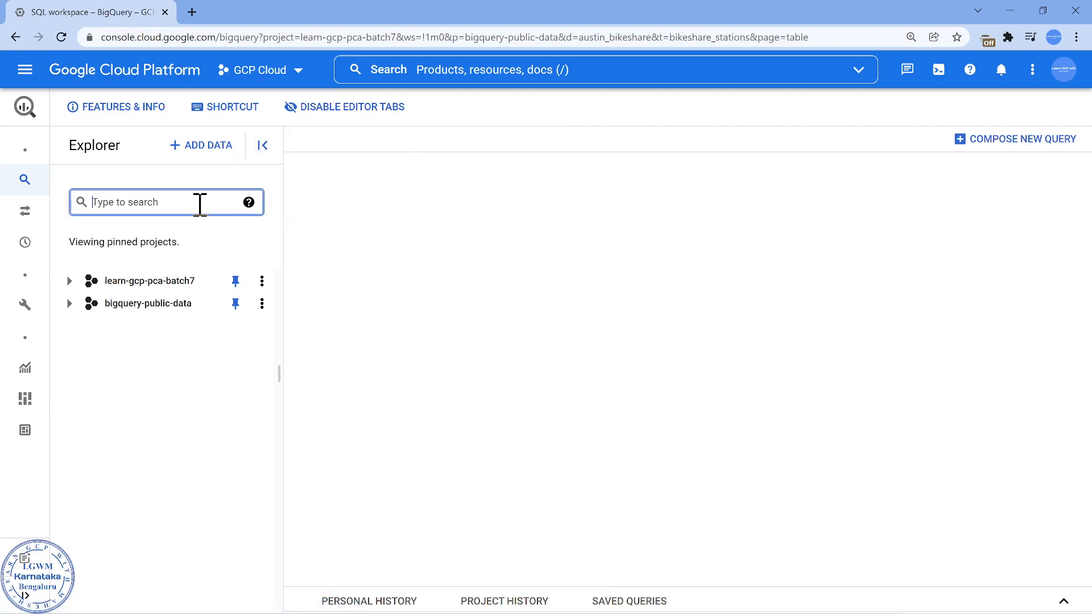
pyautogui.hotkey('ctrl', 'v')
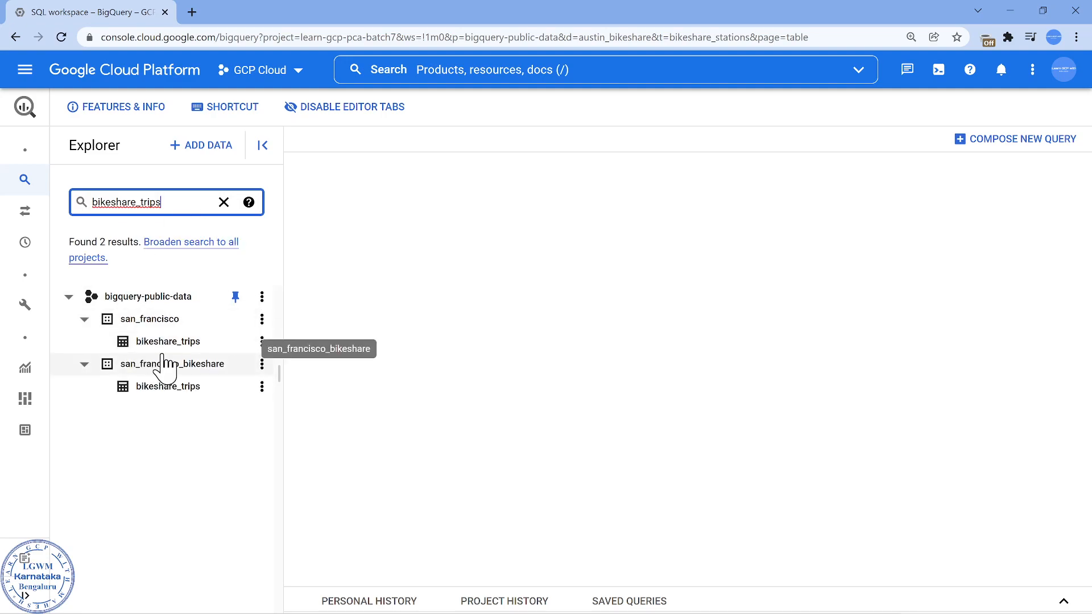
pyautogui.click(174, 343)
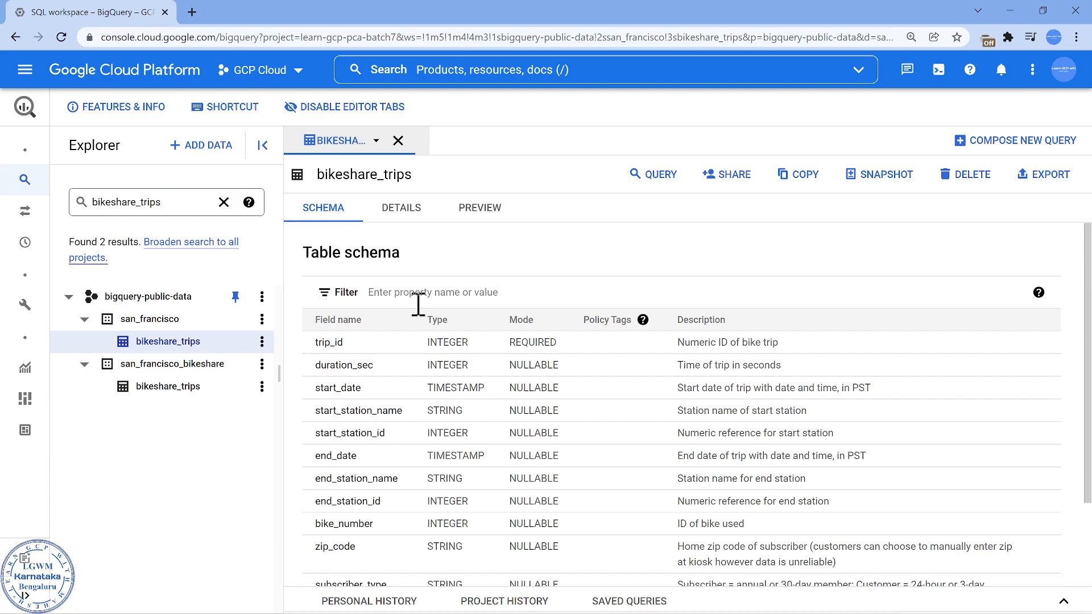
# - Query the san_francisco bikeshare_trips table for start_station_name and start_station_id, and merge the split query tab back into the main pane
pyautogui.click(392, 412)
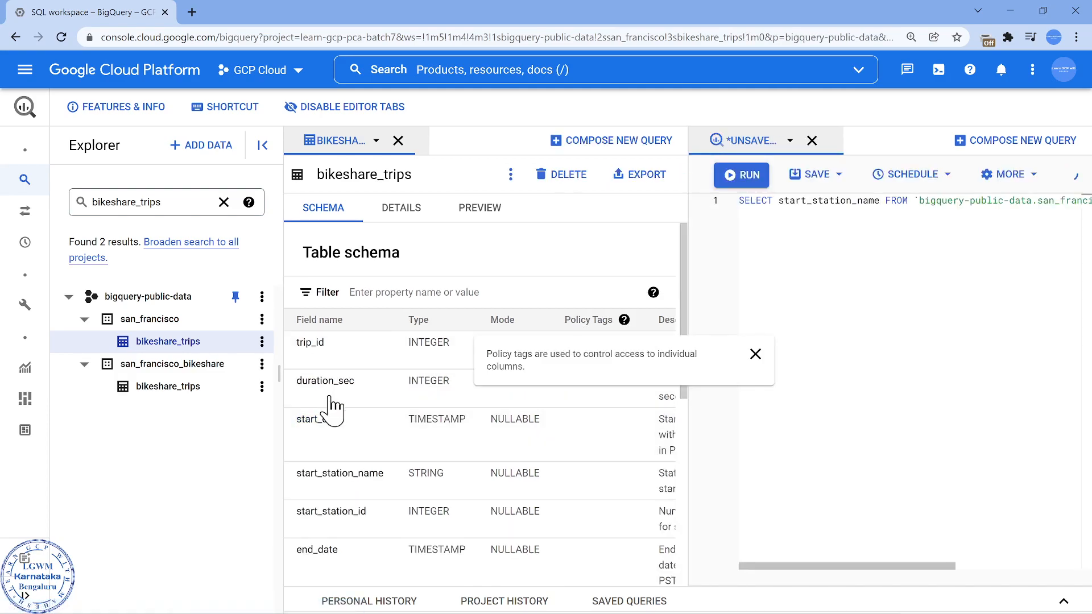
pyautogui.click(356, 515)
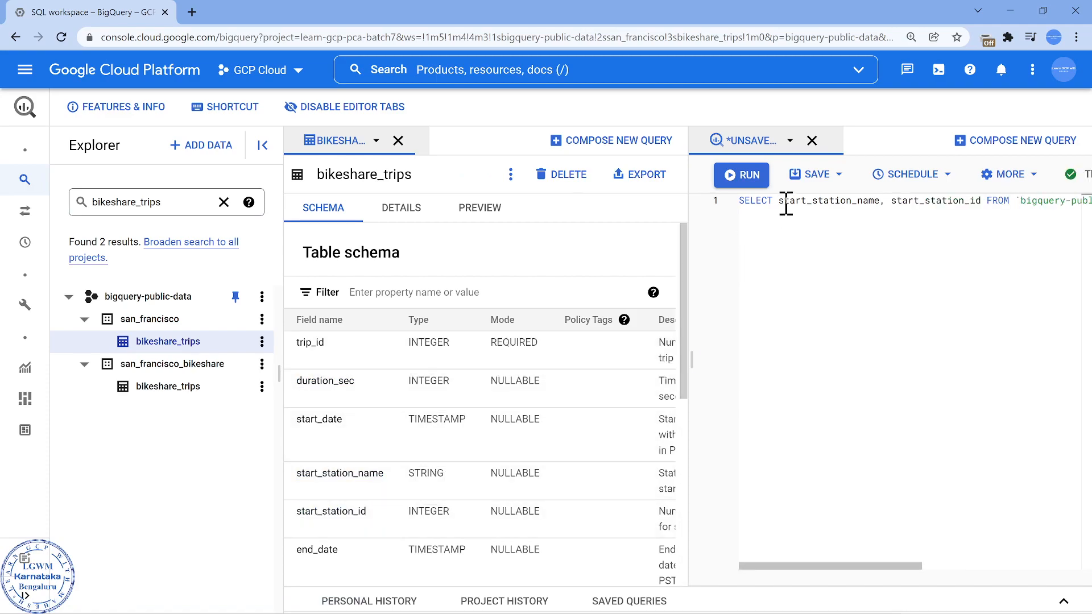
pyautogui.click(790, 140)
pyautogui.click(831, 170)
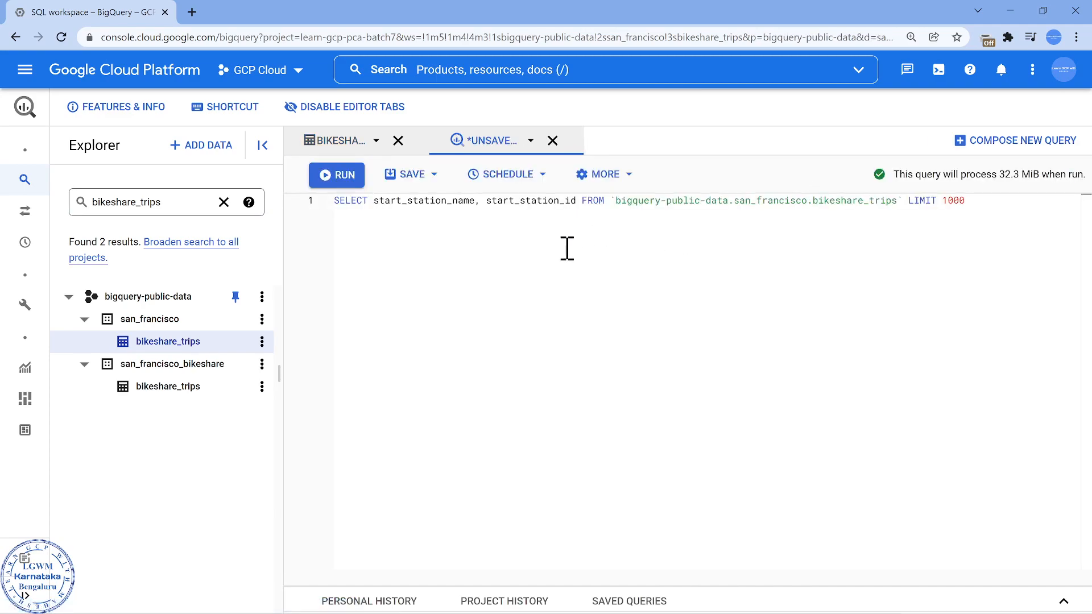
# - Format the query and replace its LIMIT 1000 clause with the start of a where clause
pyautogui.click(629, 181)
pyautogui.click(653, 210)
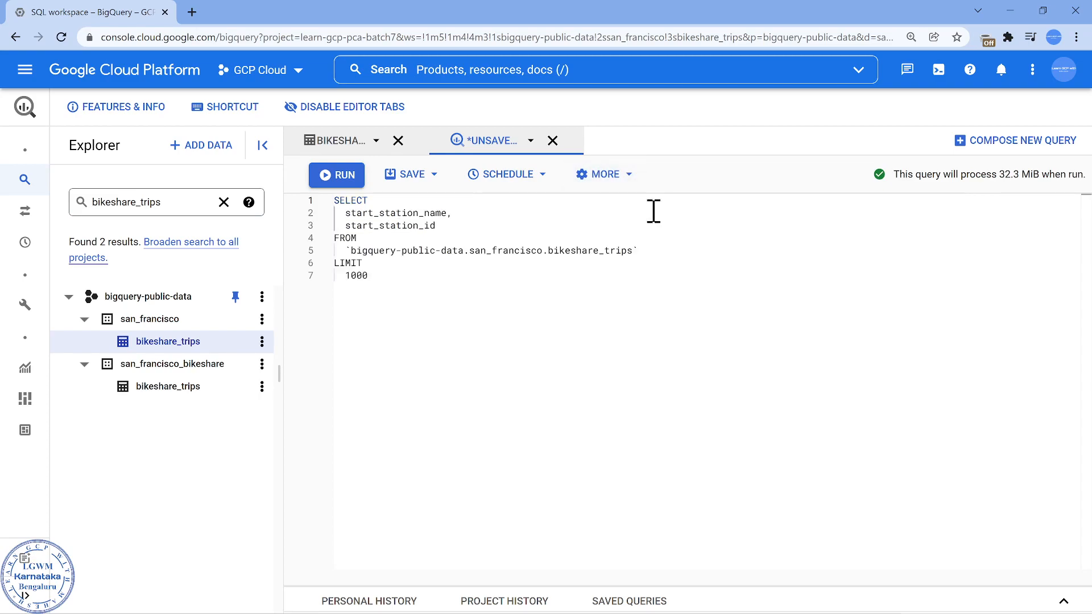
pyautogui.doubleClick(579, 250)
pyautogui.press('Down')
pyautogui.press('Home')
pyautogui.hotkey('shift', 'Down')
pyautogui.hotkey('shift', 'Down')
pyautogui.press('BackSpace')
pyautogui.write('where ')
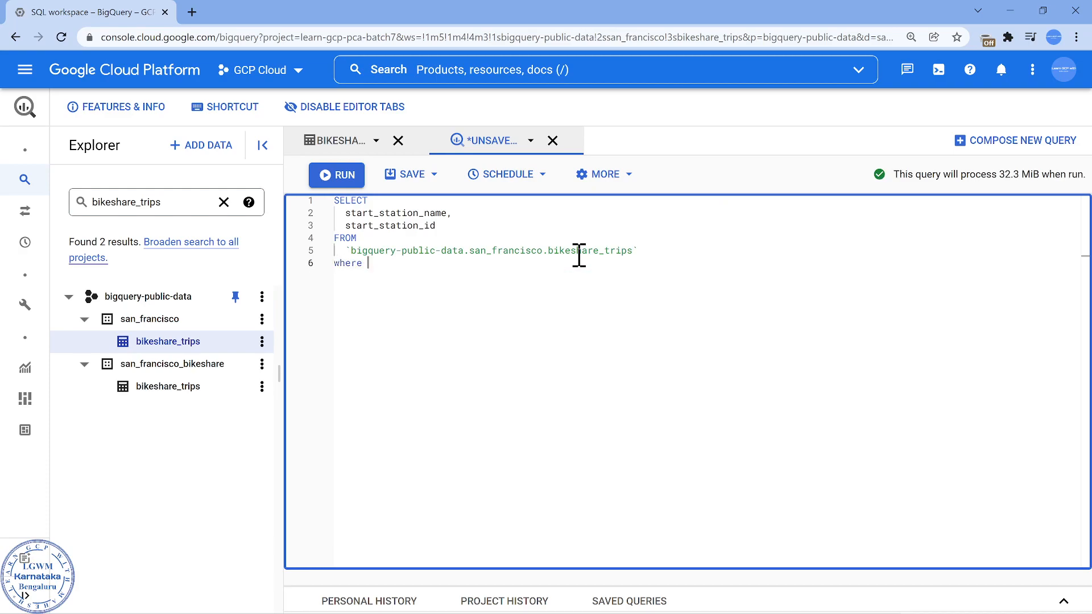
# - Add the where condition start_station_name = 'abc', picking the column from the autocomplete suggestions
pyautogui.write('stt')
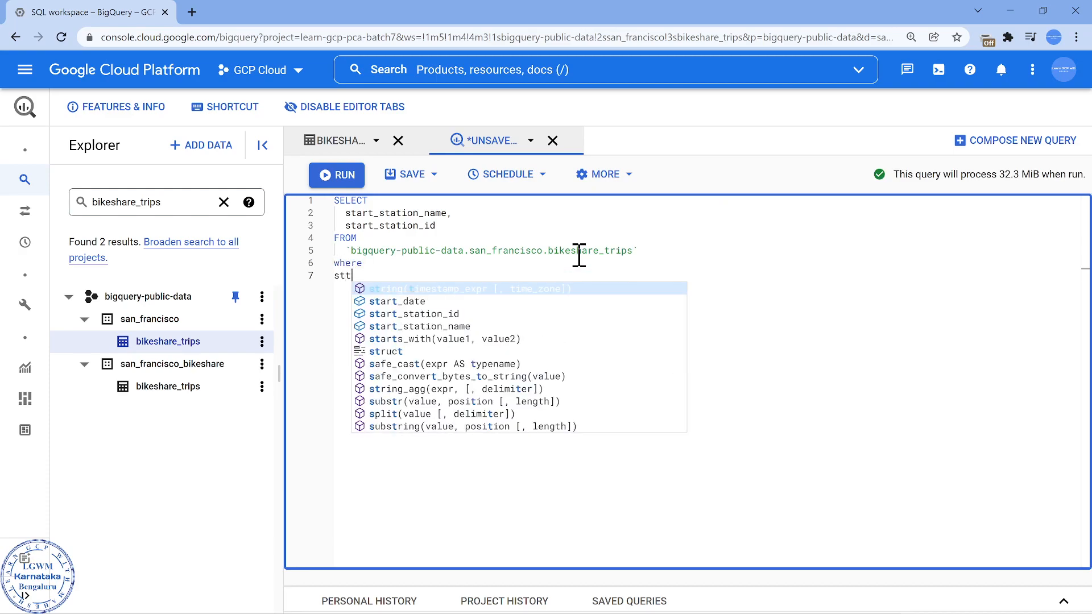
pyautogui.press('BackSpace')
pyautogui.write('art')
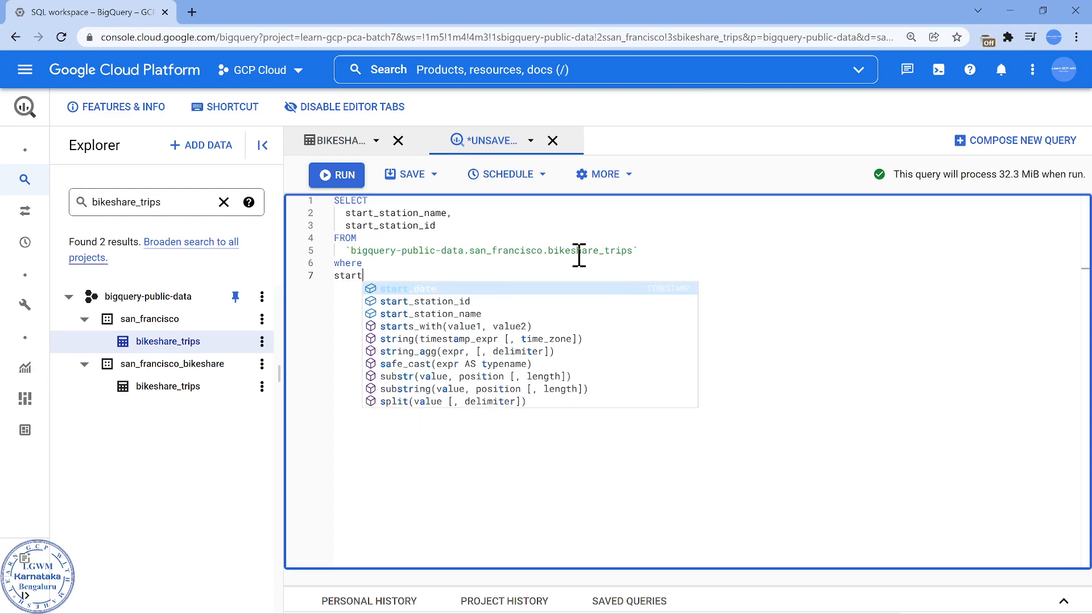
pyautogui.press('Down')
pyautogui.press('Down')
pyautogui.press('Return')
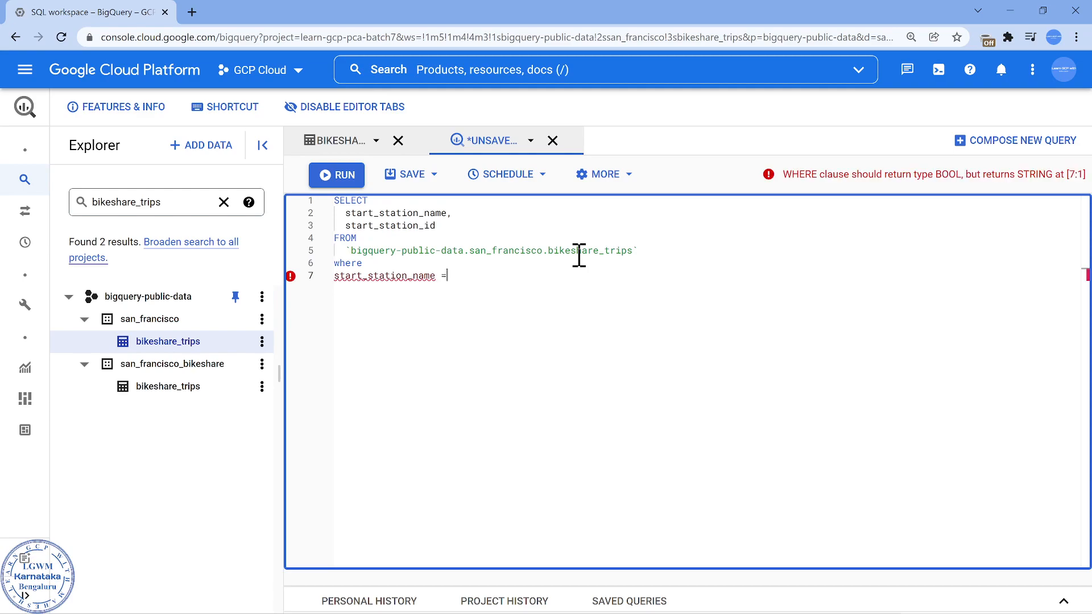
pyautogui.write("= 'abc")
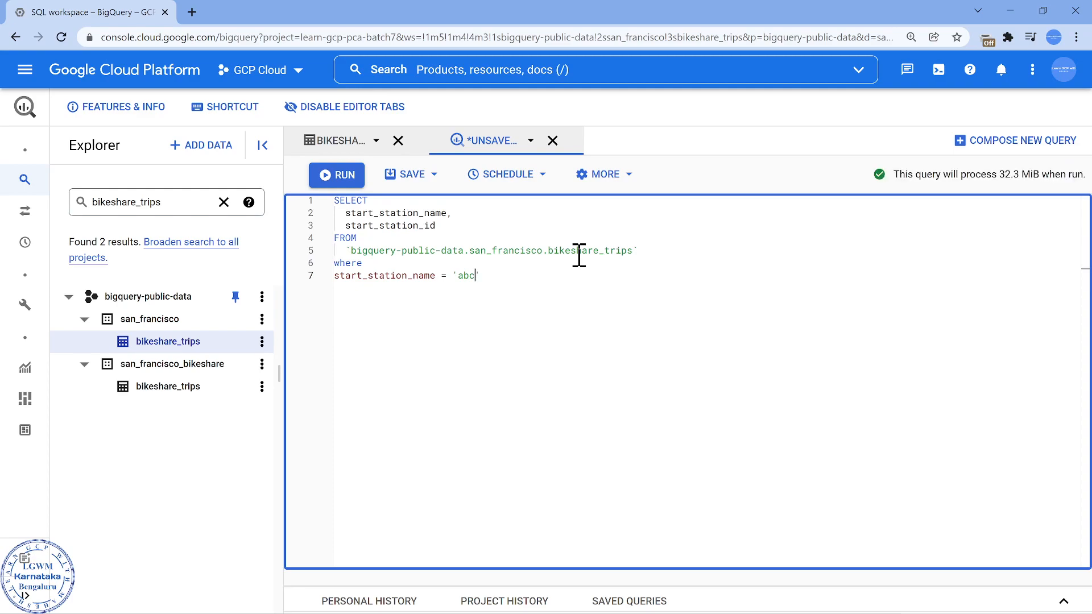
# - Format the query with its new WHERE clause and highlight the occurrences of start_station_name
pyautogui.click(601, 174)
pyautogui.click(614, 208)
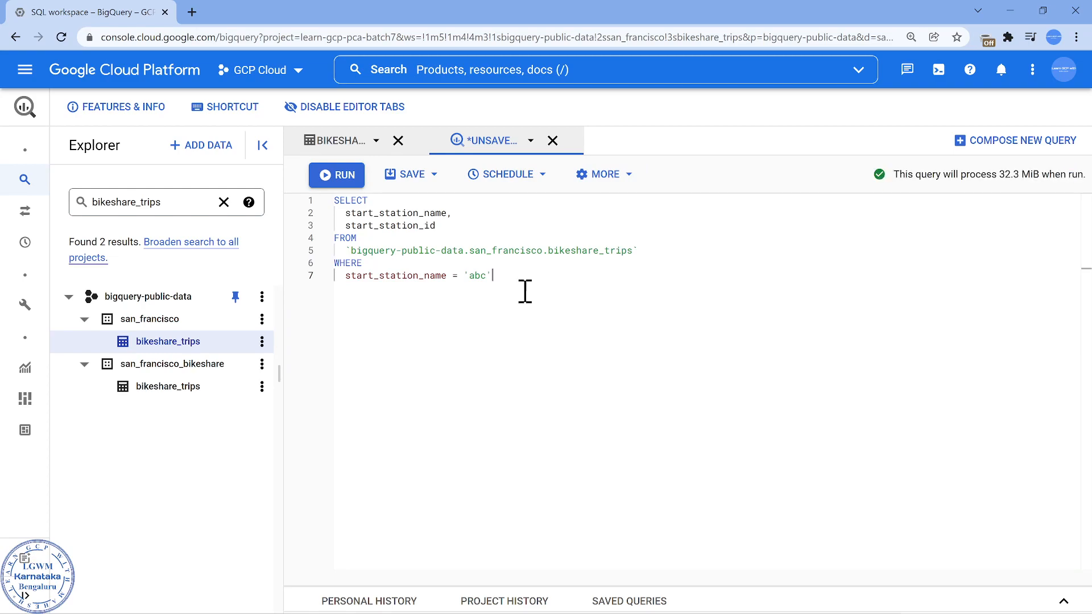
pyautogui.doubleClick(428, 276)
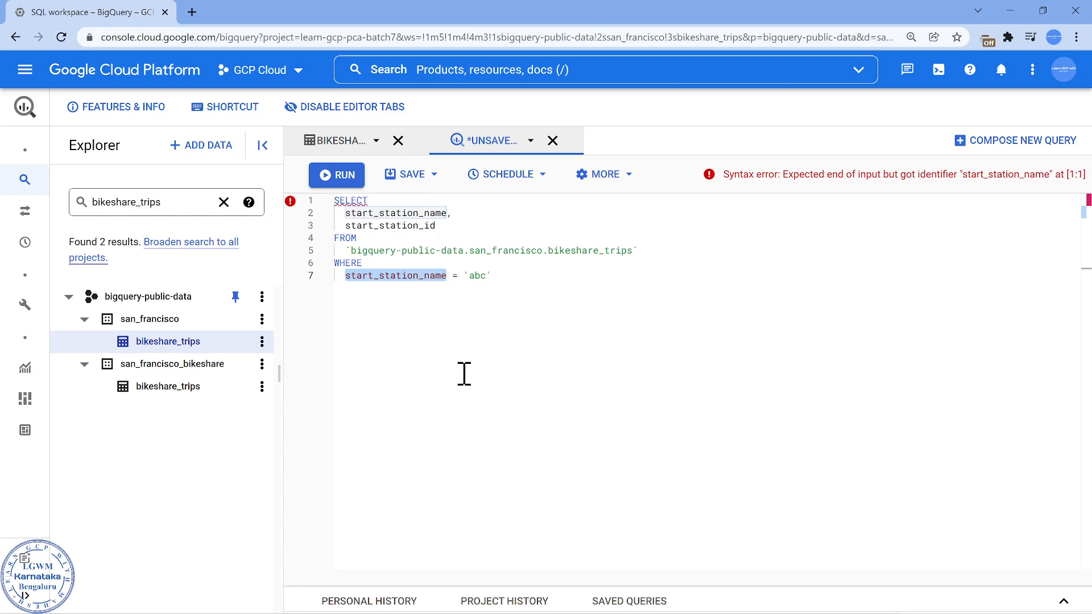
pyautogui.click(481, 359)
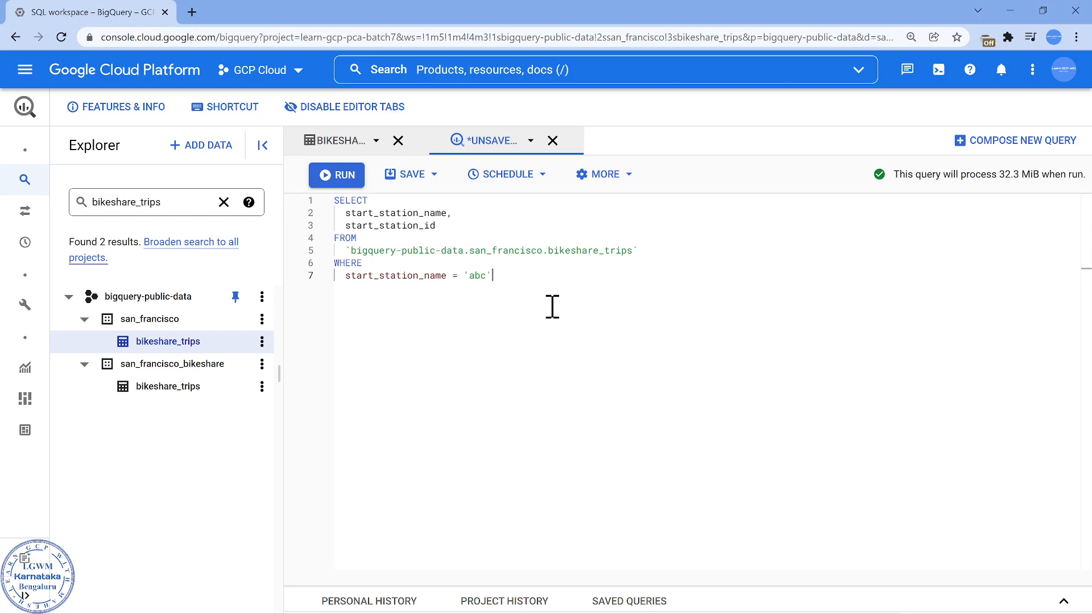
# - Copy the whole formatted query and carry it over to the editor without tabs, opting out without feedback and dismissing the Data Catalog offer
pyautogui.hotkey('ctrl', 'a')
pyautogui.hotkey('ctrl', 'c')
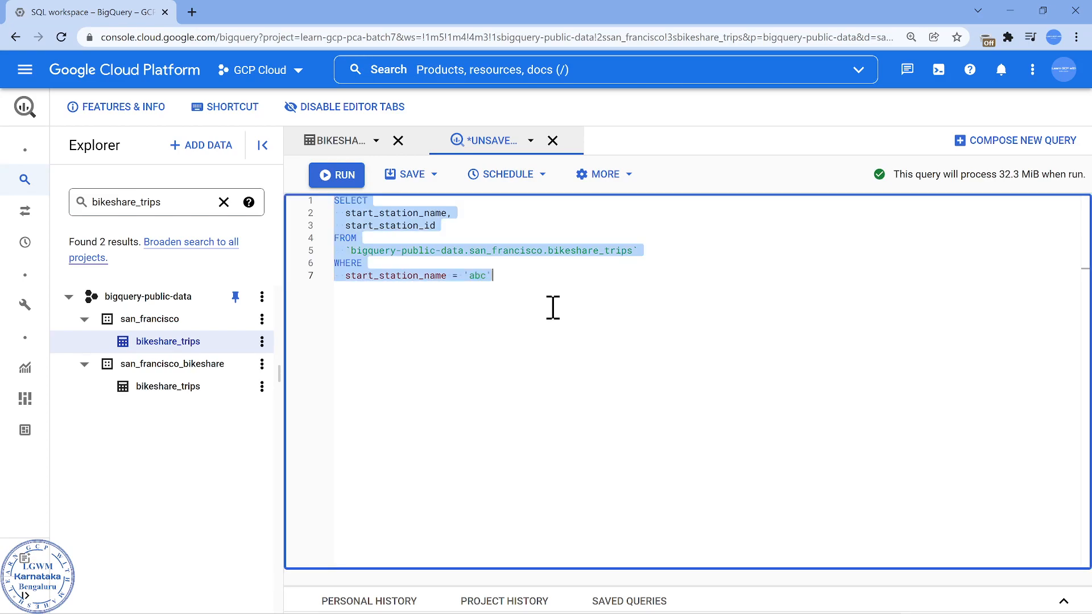
pyautogui.click(375, 108)
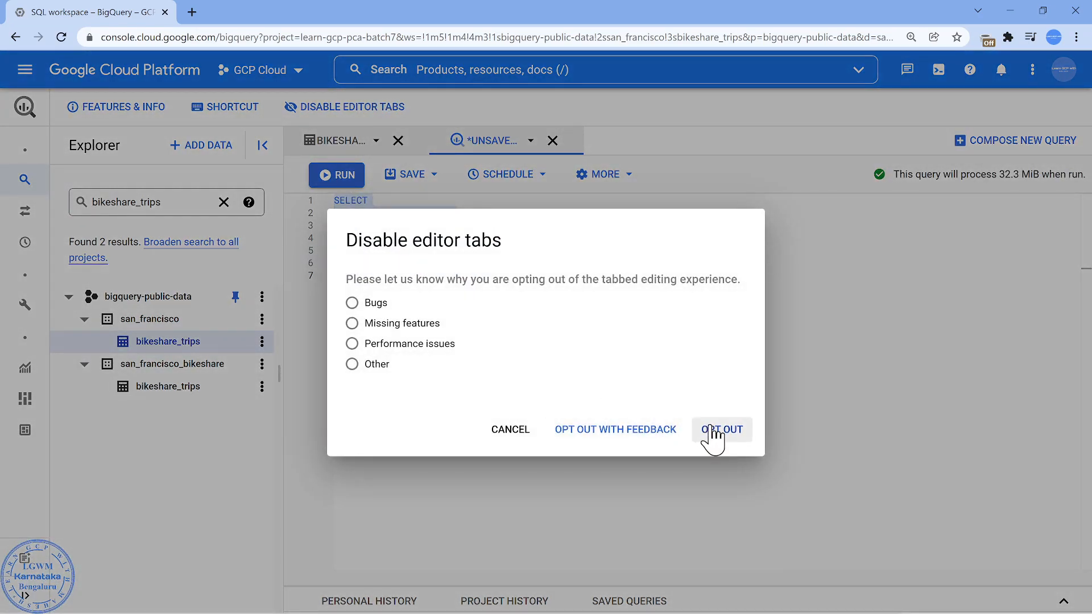
pyautogui.click(718, 429)
pyautogui.click(621, 119)
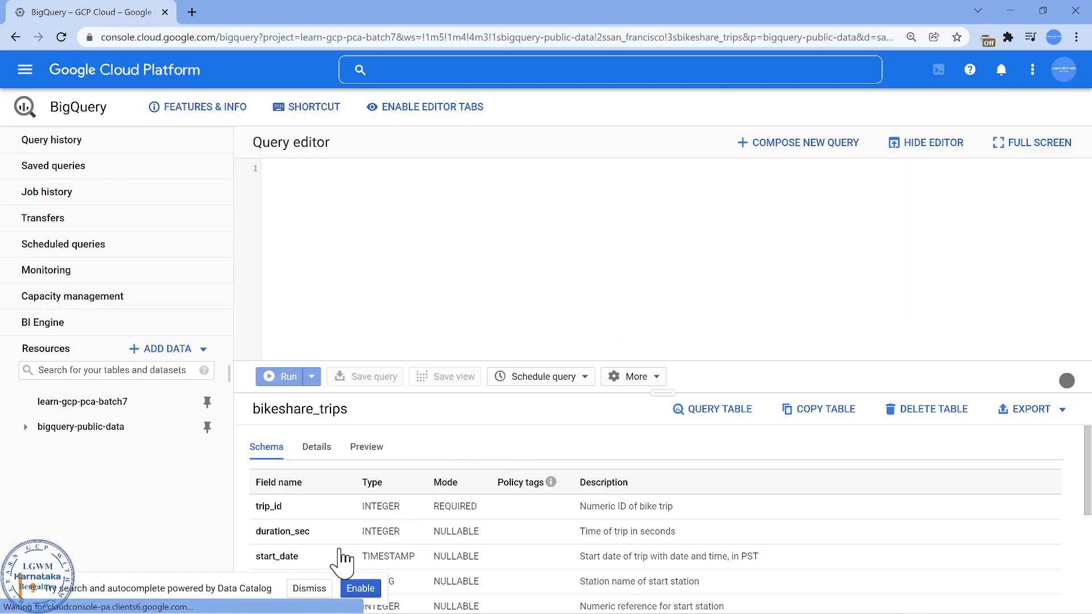
pyautogui.click(316, 589)
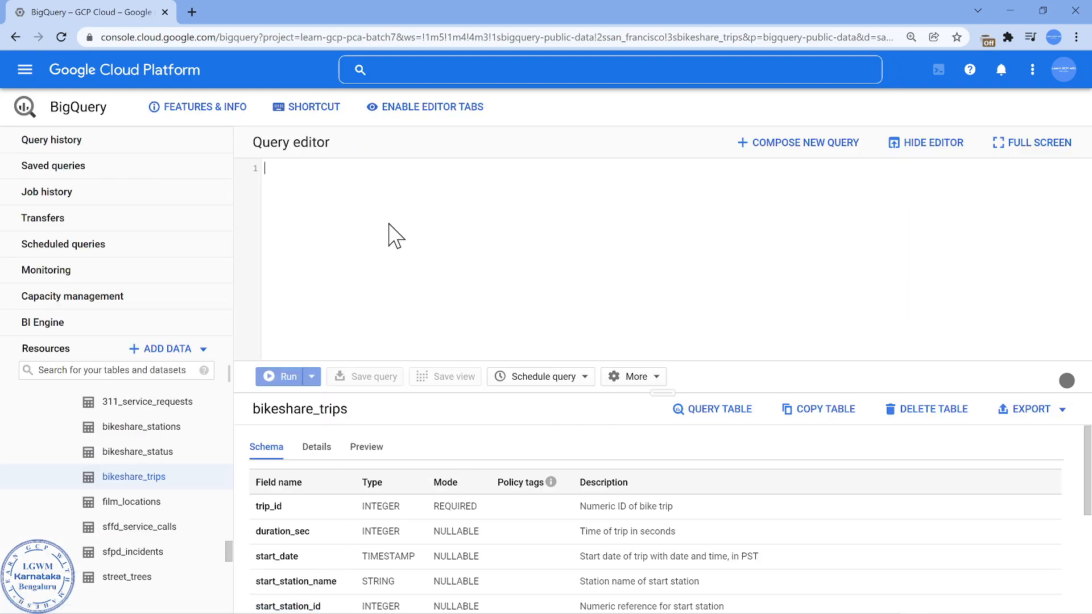
pyautogui.hotkey('ctrl', 'v')
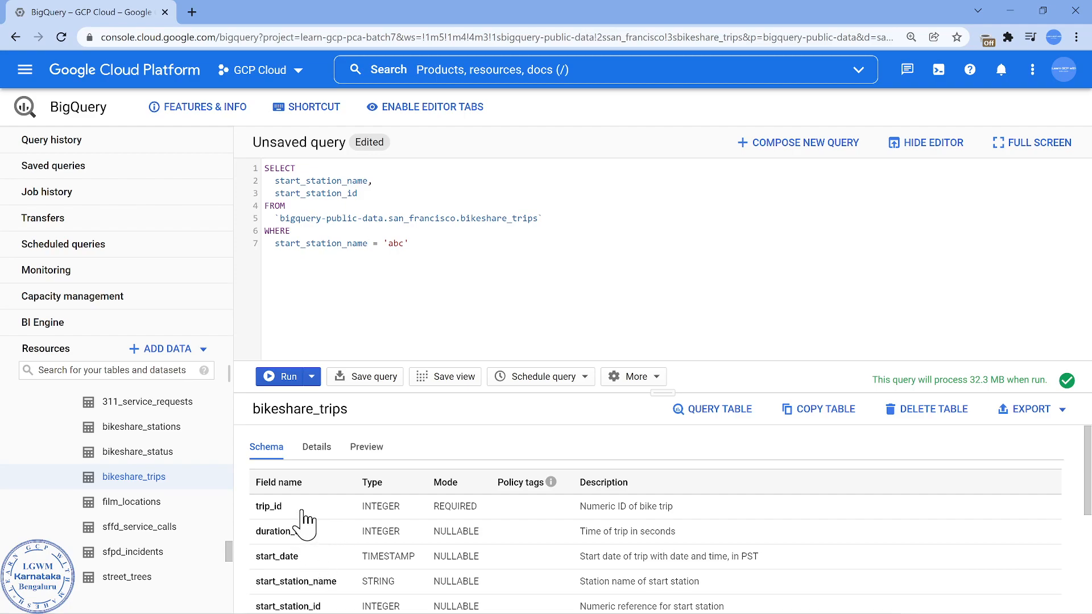
# - Replace start_station_name with start_date in the SELECT list and the WHERE clause simultaneously using multiple cursors
pyautogui.press('ctrl')
pyautogui.press('ctrl')
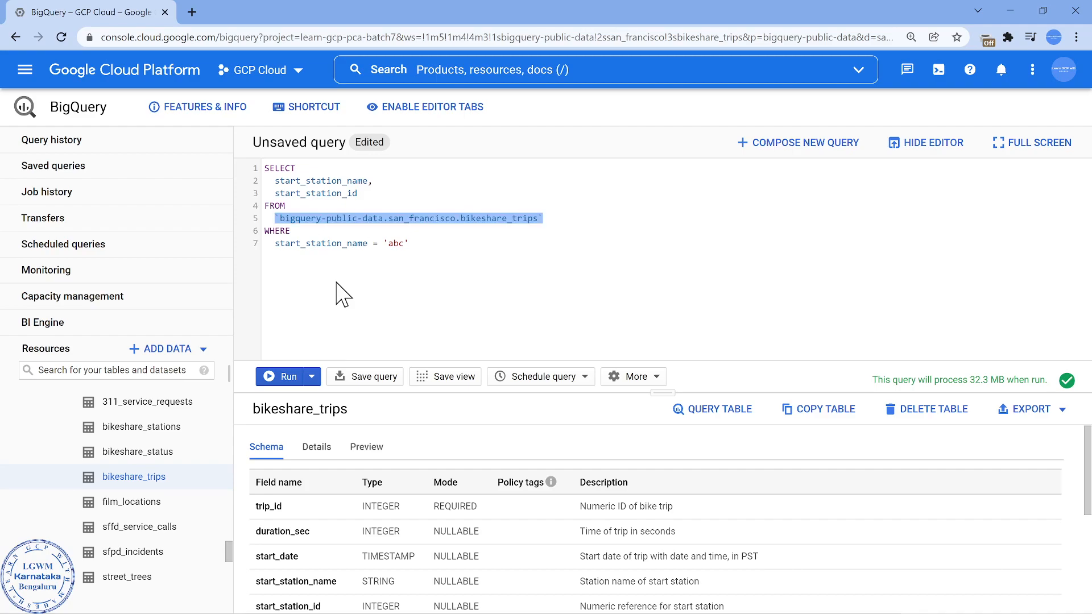
pyautogui.click(367, 243)
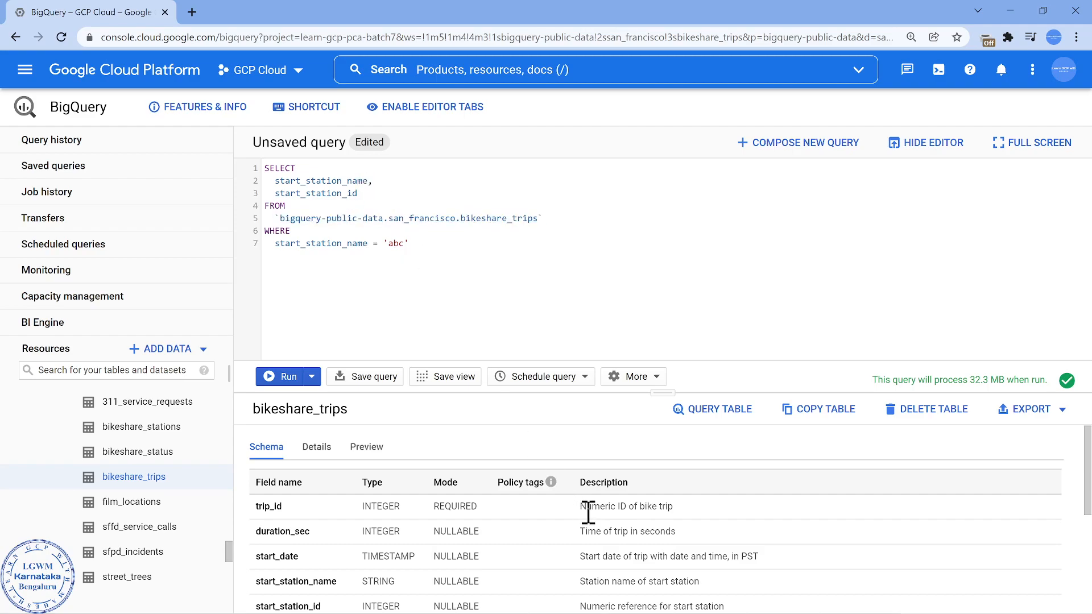
pyautogui.press('BackSpace')
pyautogui.press('BackSpace')
pyautogui.press('BackSpace')
pyautogui.press('BackSpace')
pyautogui.press('BackSpace')
pyautogui.press('BackSpace')
pyautogui.press('BackSpace')
pyautogui.press('BackSpace')
pyautogui.press('BackSpace')
pyautogui.press('BackSpace')
pyautogui.press('BackSpace')
pyautogui.press('BackSpace')
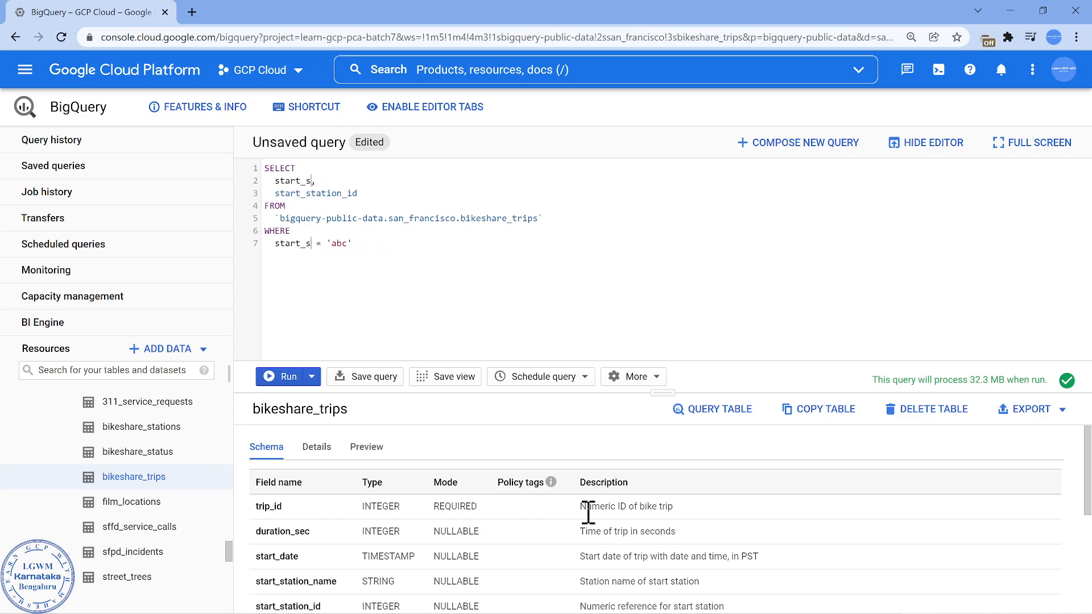
pyautogui.write('date')
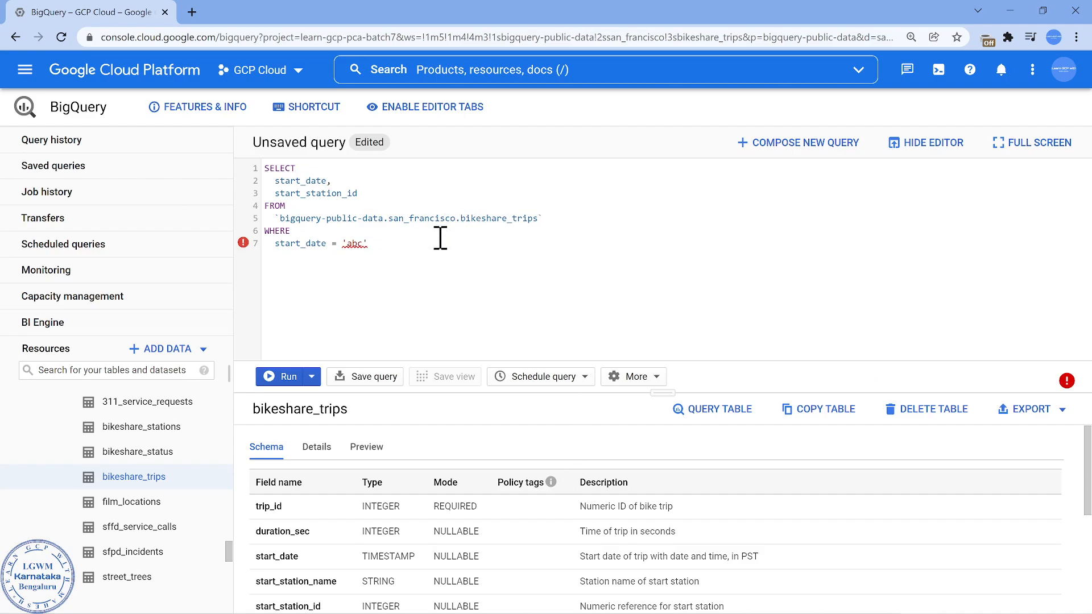
# - Change the WHERE condition to start_date is null
pyautogui.doubleClick(355, 243)
pyautogui.press('BackSpace')
pyautogui.press('BackSpace')
pyautogui.press('BackSpace')
pyautogui.press('BackSpace')
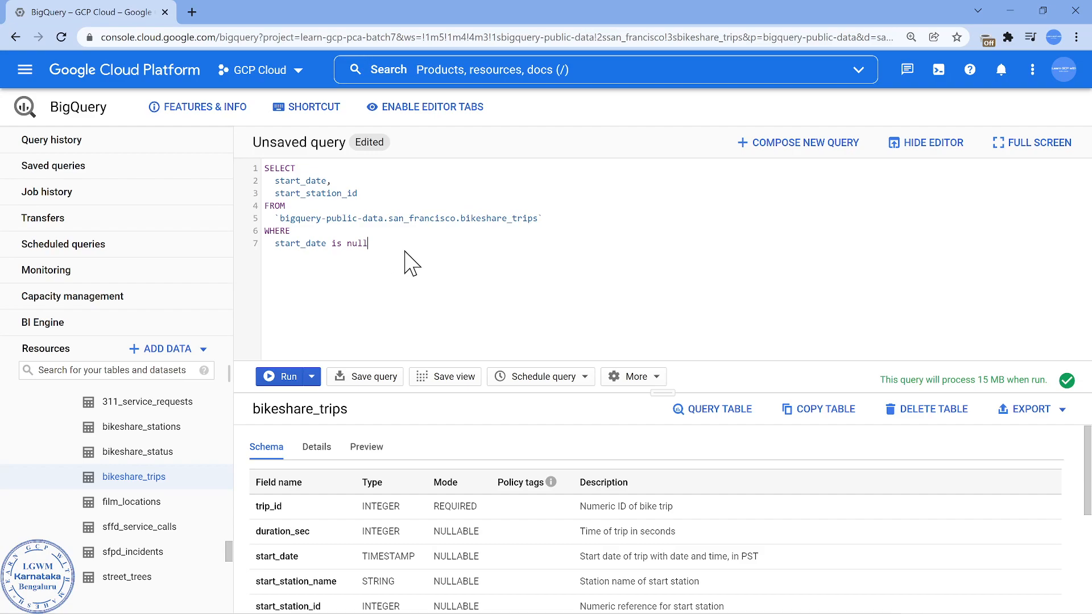
# - Enable editor tabs again and close the open bikeshare_trips table tab
pyautogui.click(449, 113)
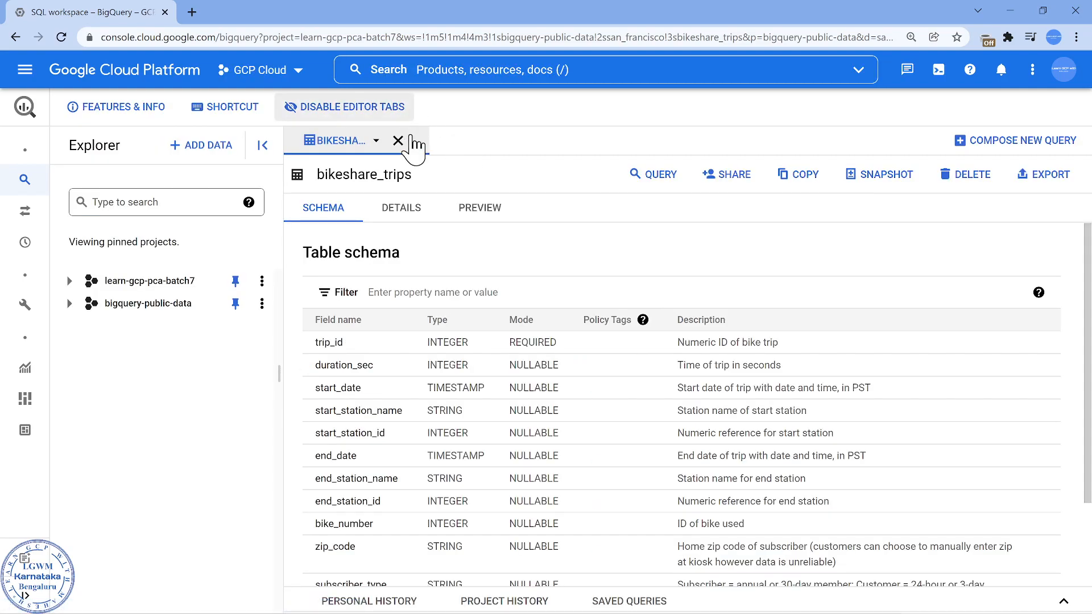
pyautogui.click(399, 141)
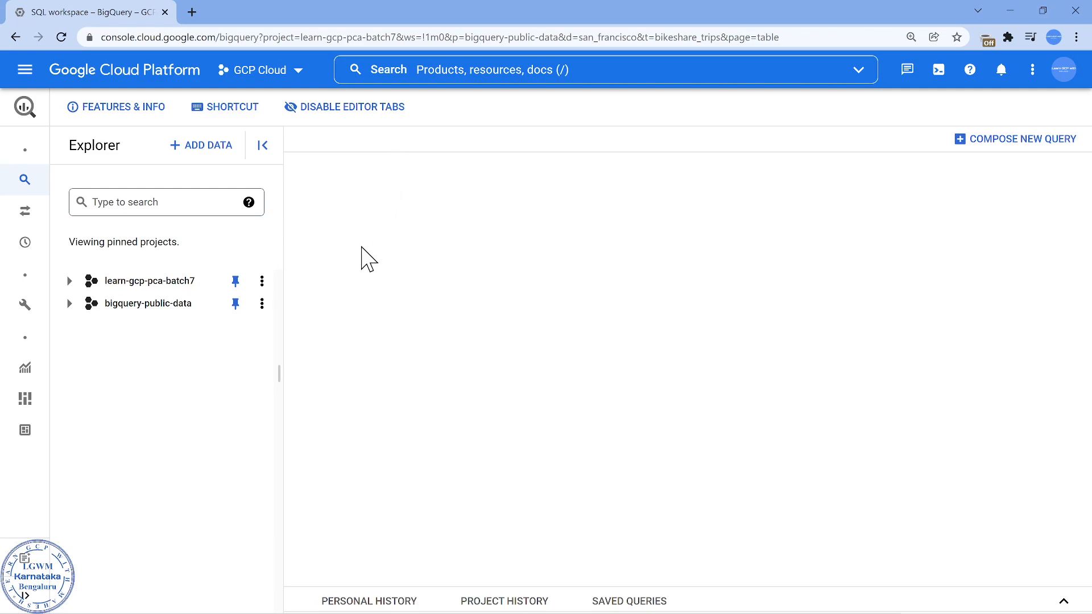
# - Create a dataset named lgwm in the learn-gcp-pca-batch7 project, leaving the data location unselected and the encryption Google-managed
pyautogui.click(69, 281)
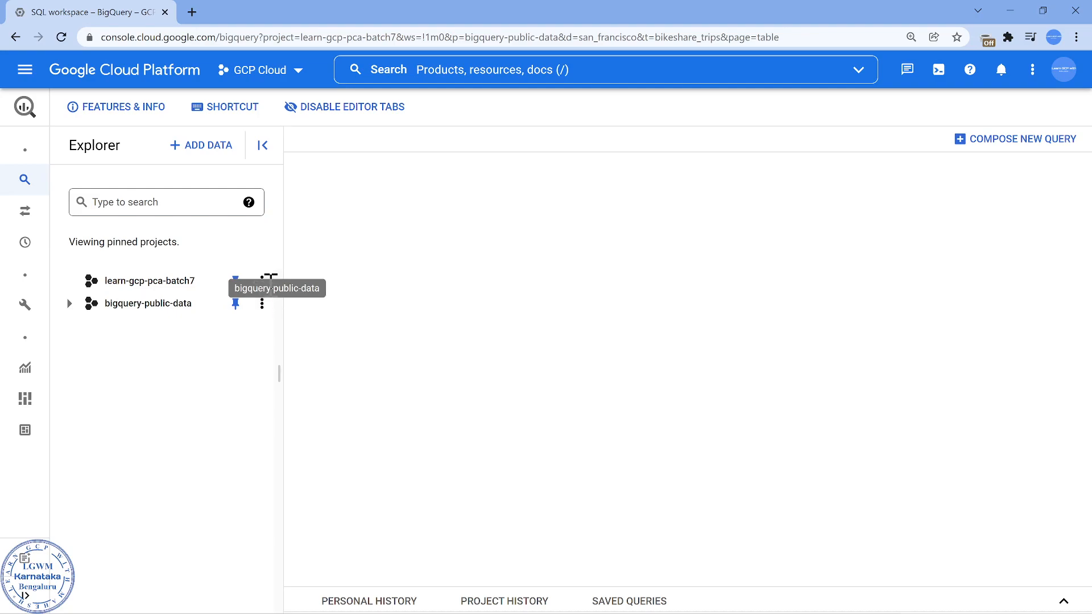
pyautogui.click(261, 281)
pyautogui.click(275, 306)
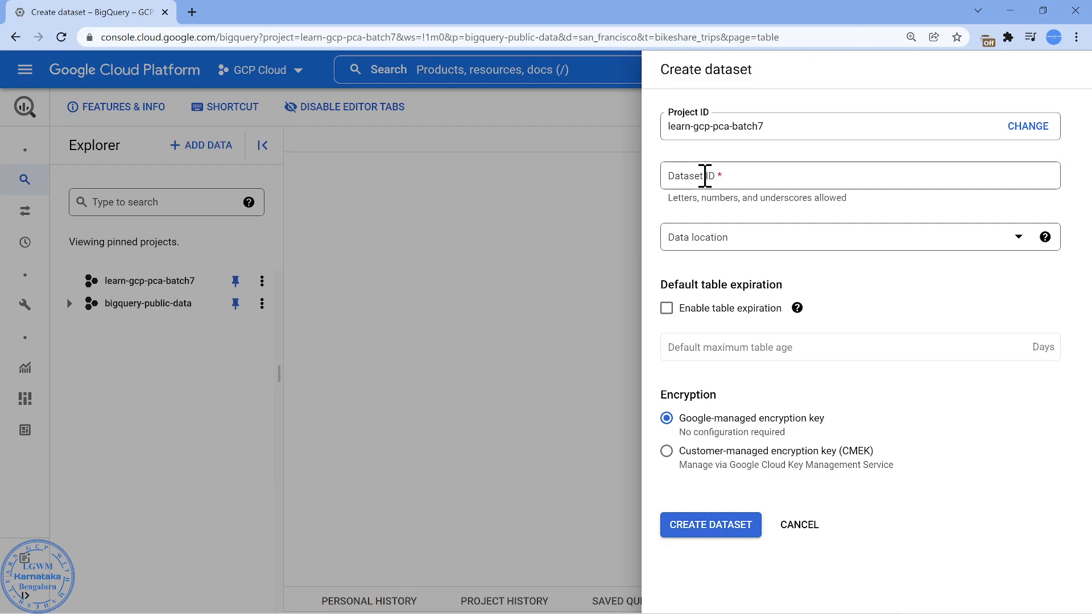
pyautogui.click(705, 176)
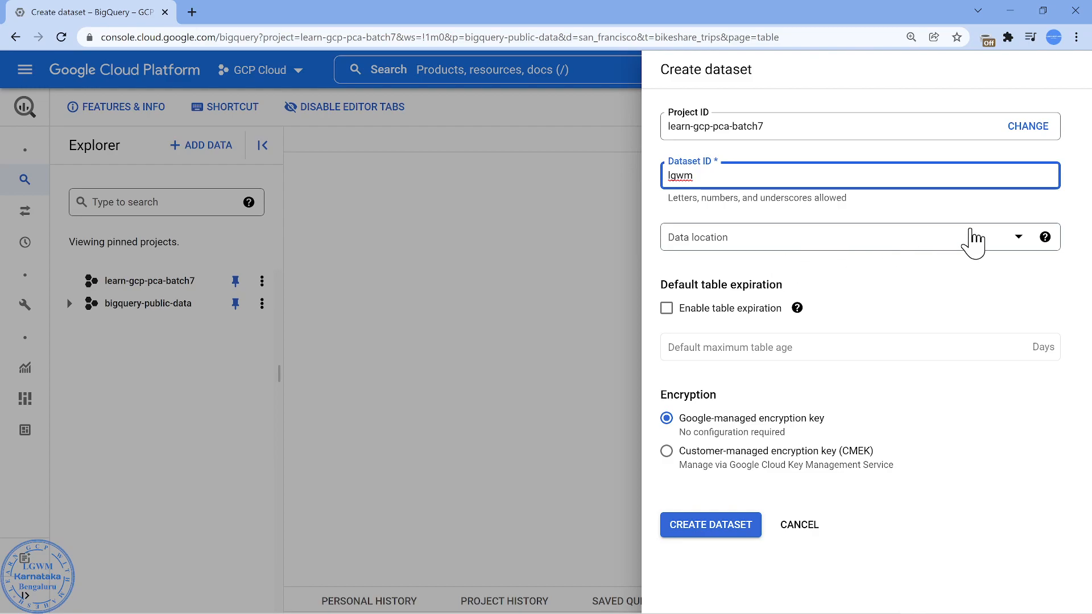
pyautogui.click(1026, 235)
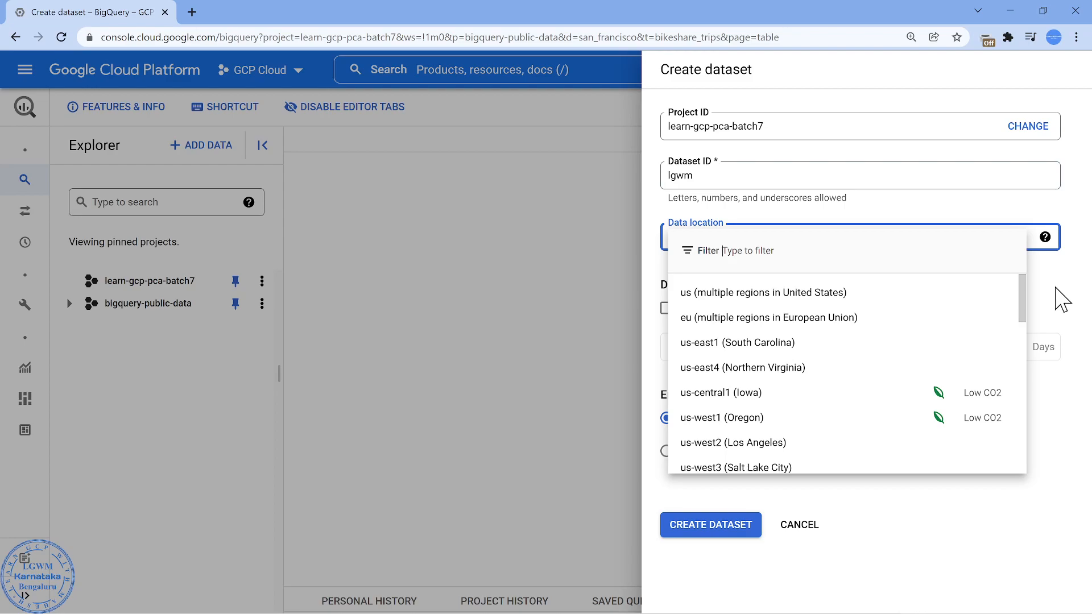
pyautogui.click(1055, 290)
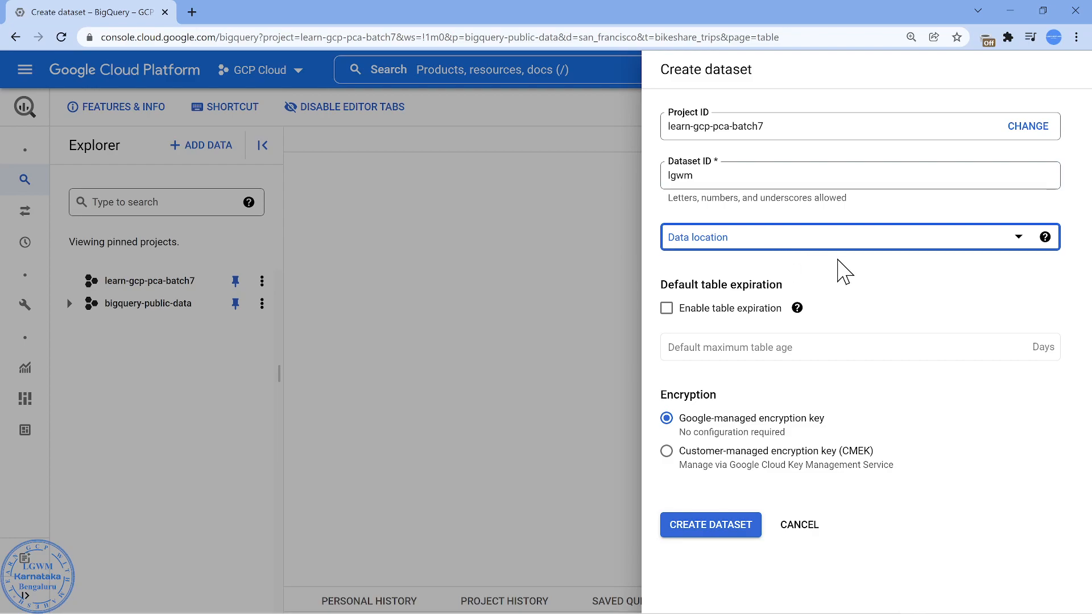
pyautogui.click(744, 536)
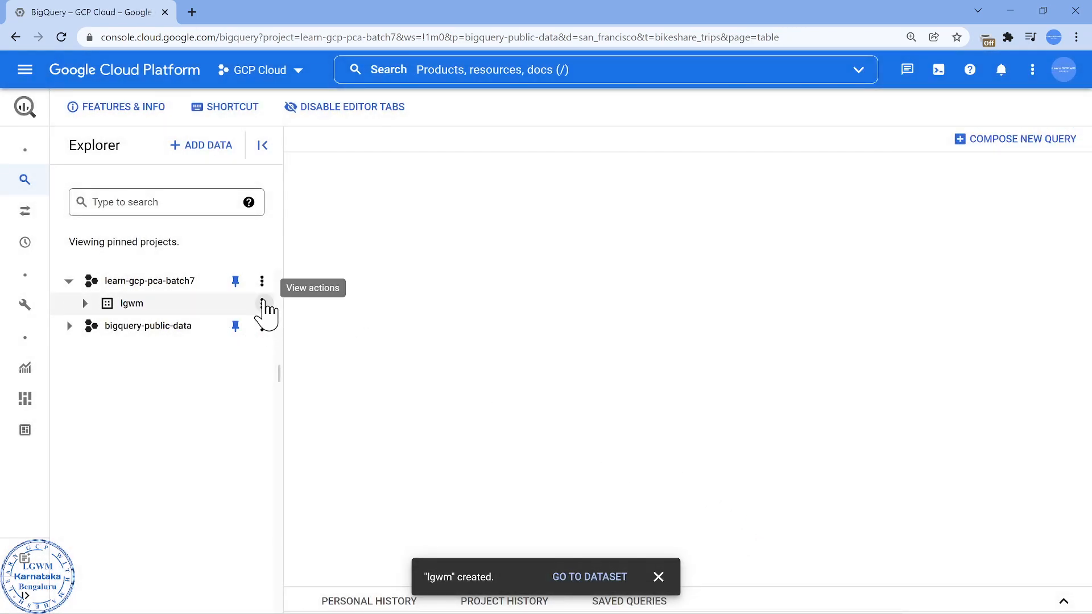
# - Open the lgwm dataset's information and dismiss the creation notification
pyautogui.click(262, 303)
pyautogui.click(284, 325)
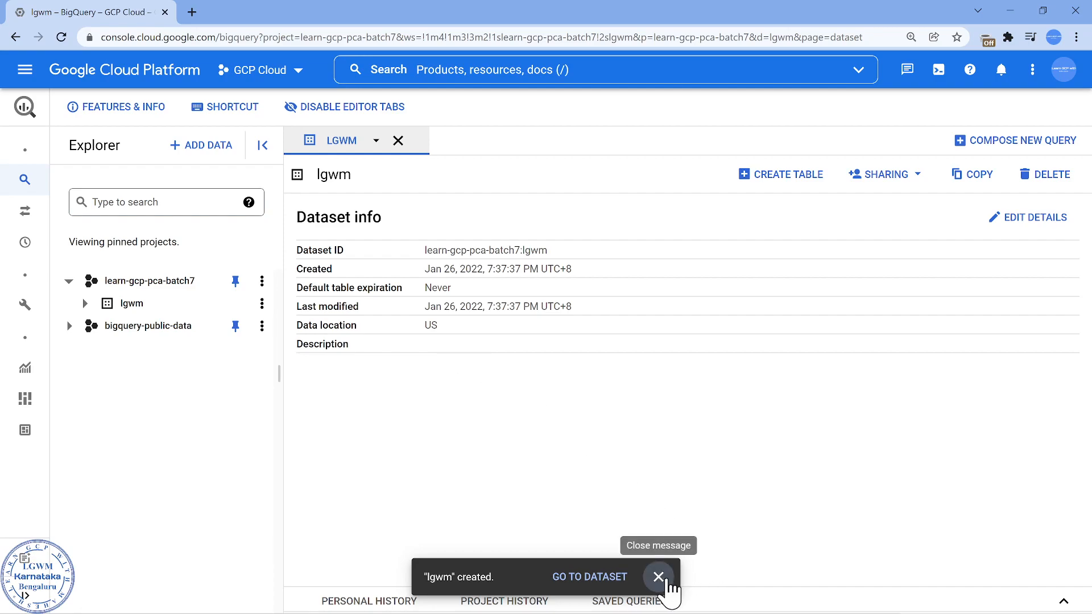
pyautogui.click(658, 577)
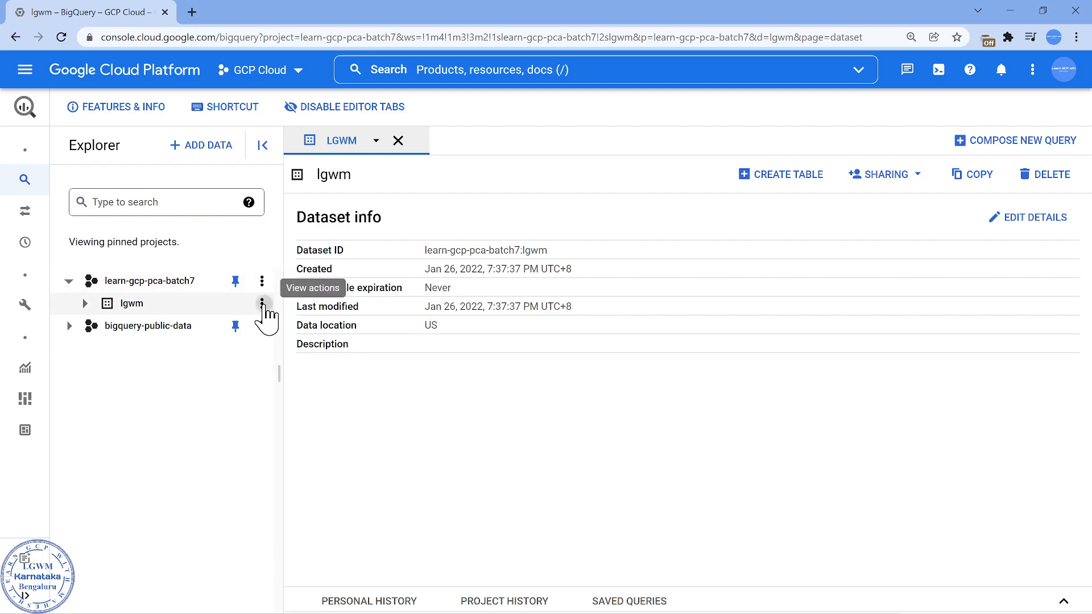
# - Begin a native table from an empty source in the lgwm dataset and name it empty
pyautogui.click(263, 304)
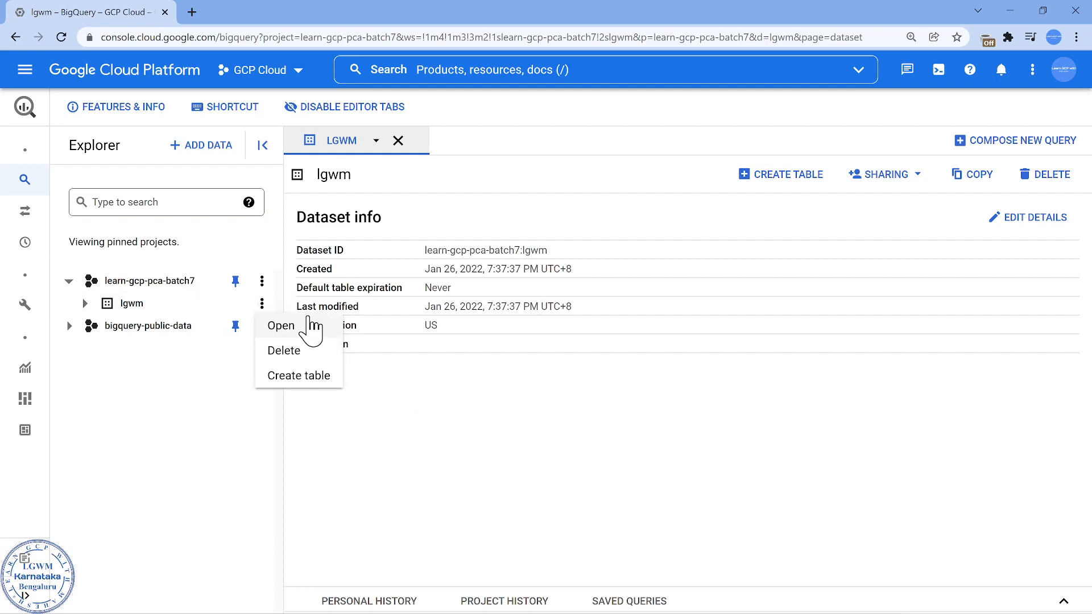
pyautogui.click(316, 380)
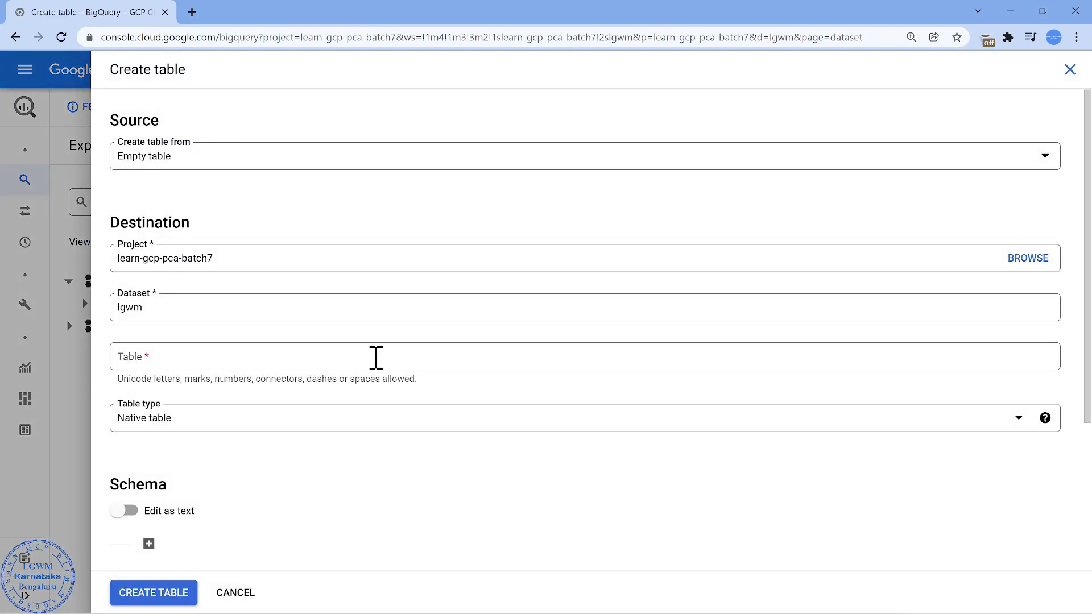
pyautogui.click(238, 352)
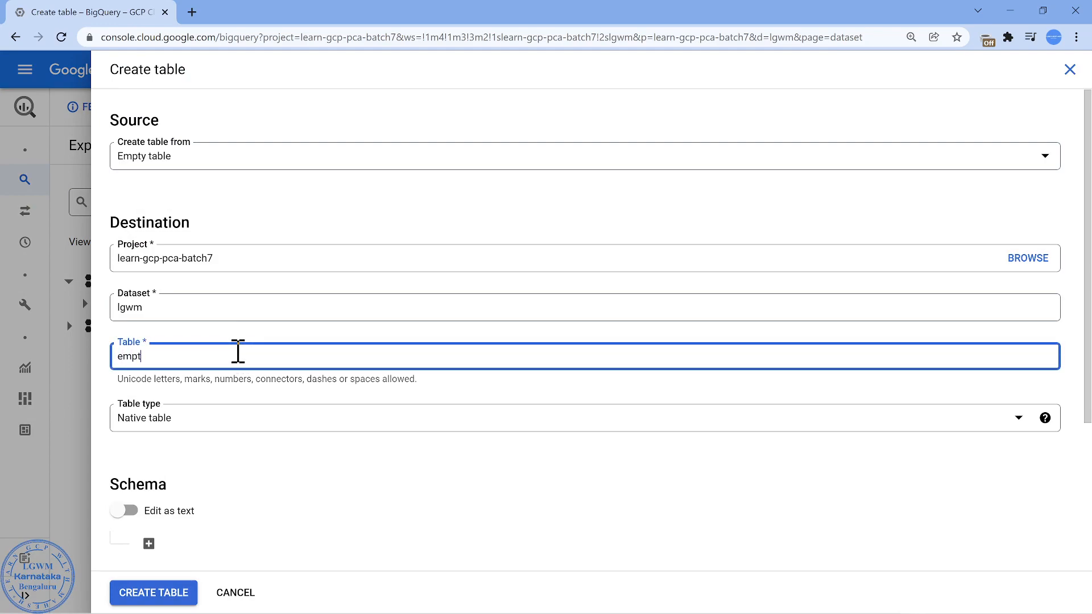
pyautogui.write('empty')
pyautogui.scroll(-3, 237, 353)
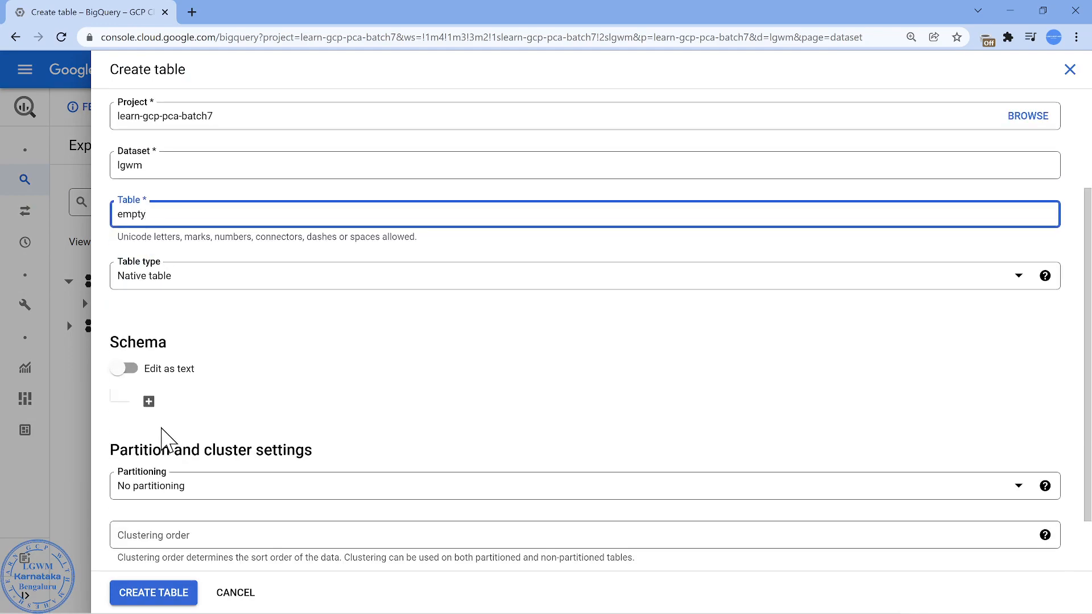
# - Add a nullable STRING field named userame to the schema and create the table without partitioning
pyautogui.click(149, 401)
pyautogui.click(217, 428)
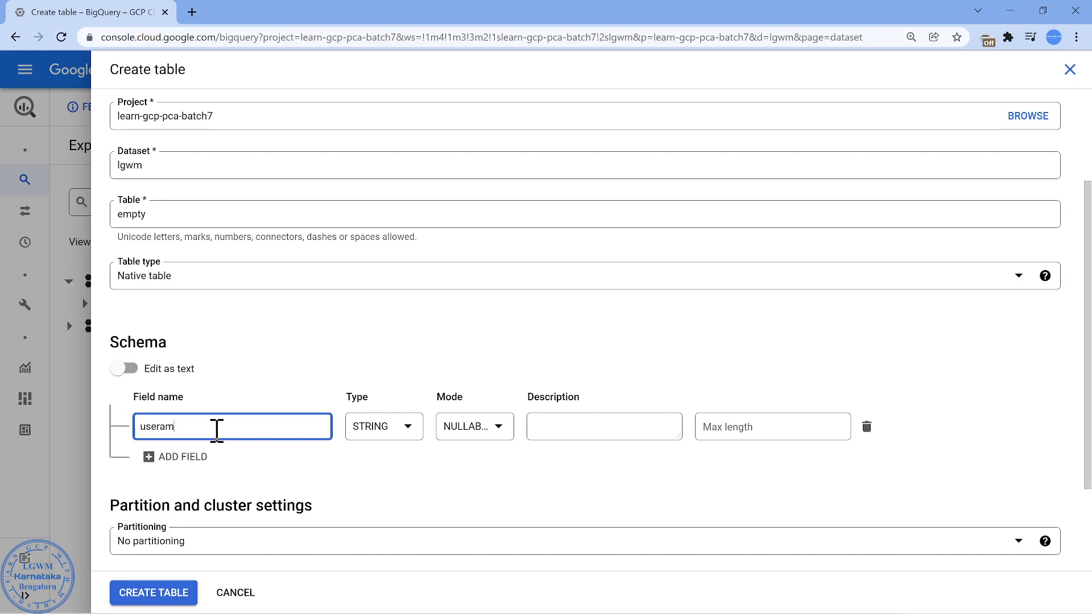
pyautogui.scroll(-3, 216, 430)
pyautogui.click(173, 593)
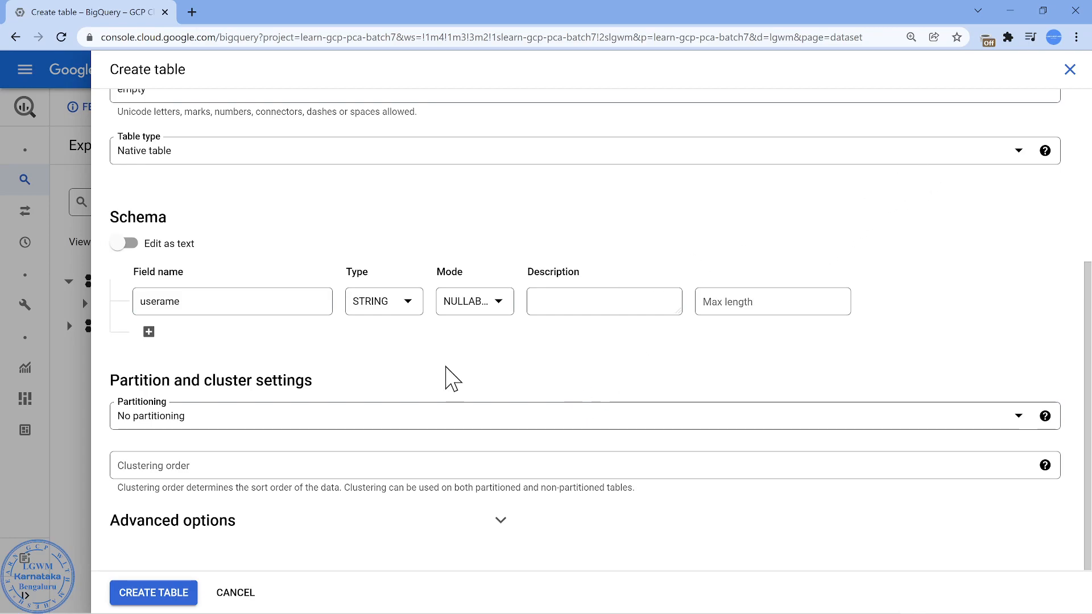
pyautogui.click(180, 595)
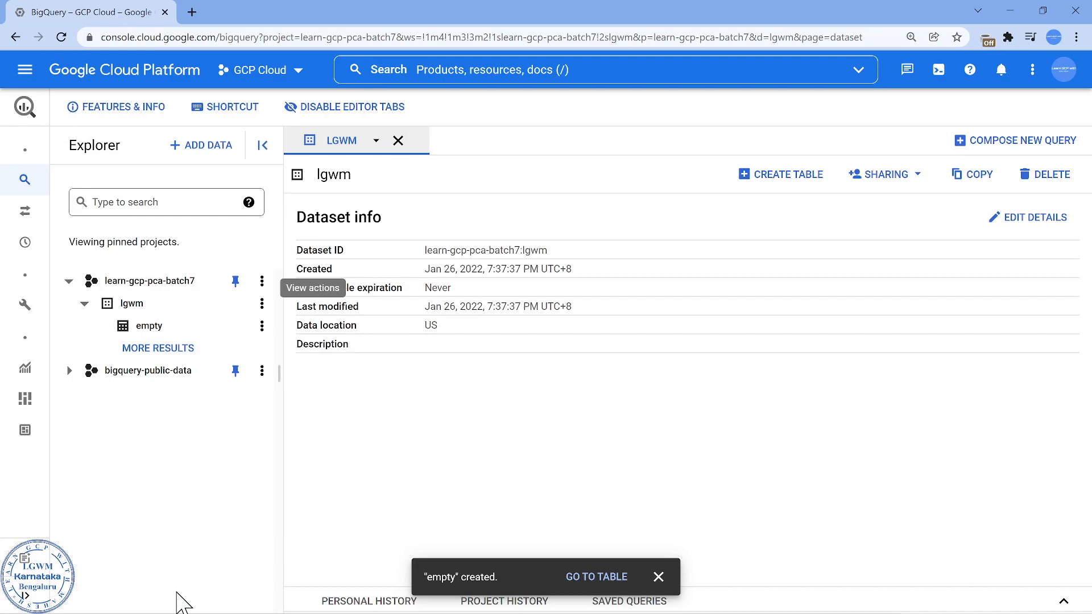
# - View the schema of the table named empty and close its tab
pyautogui.click(188, 330)
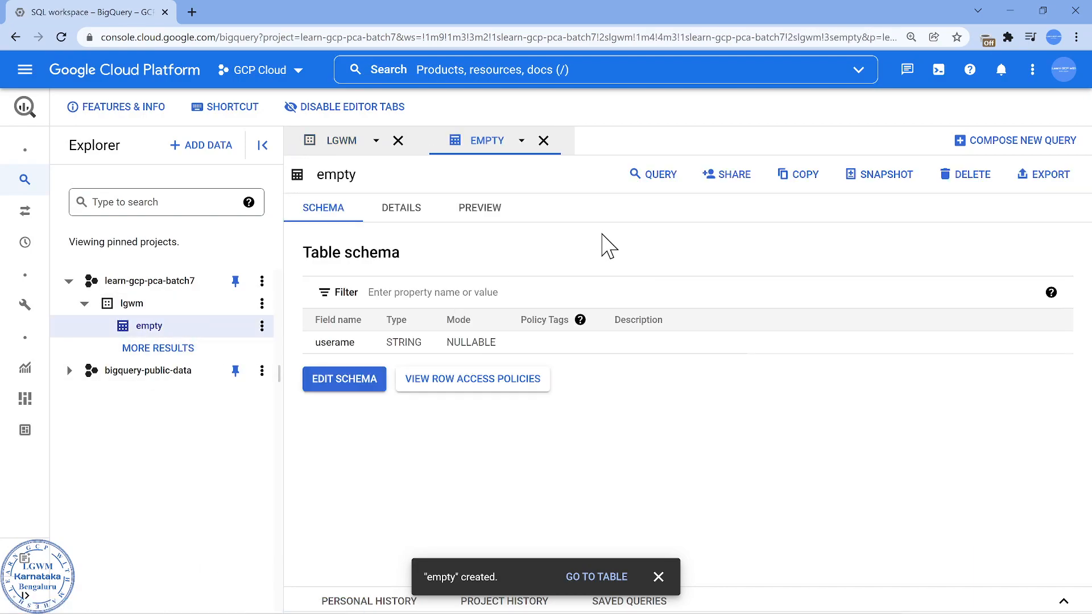
pyautogui.click(544, 140)
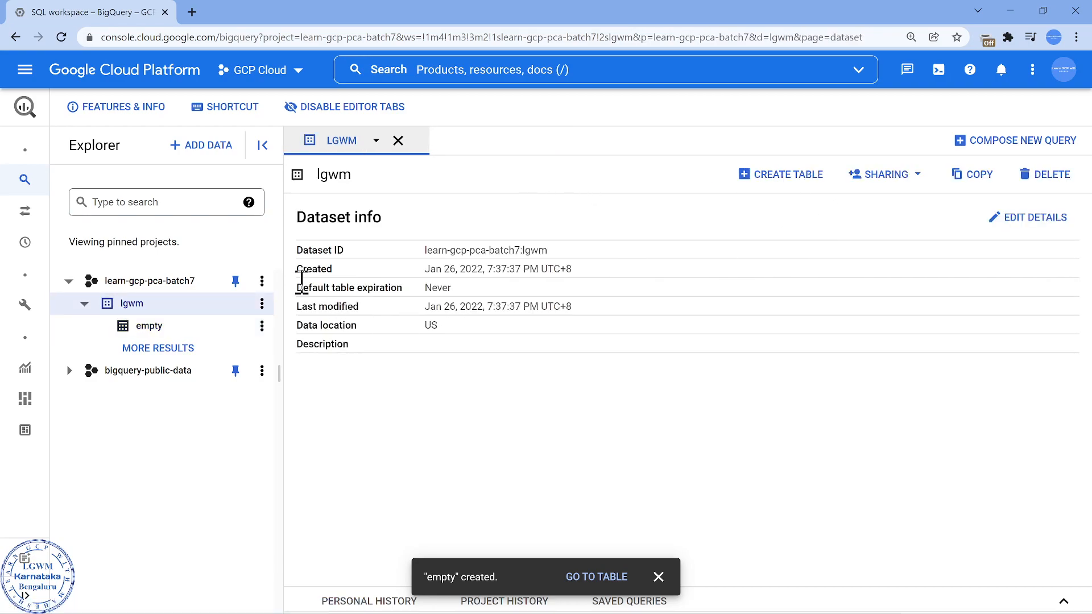
# - Try to reopen the table named empty in the lgwm dataset, and close the dataset's tab
pyautogui.click(262, 326)
pyautogui.click(179, 336)
pyautogui.click(175, 328)
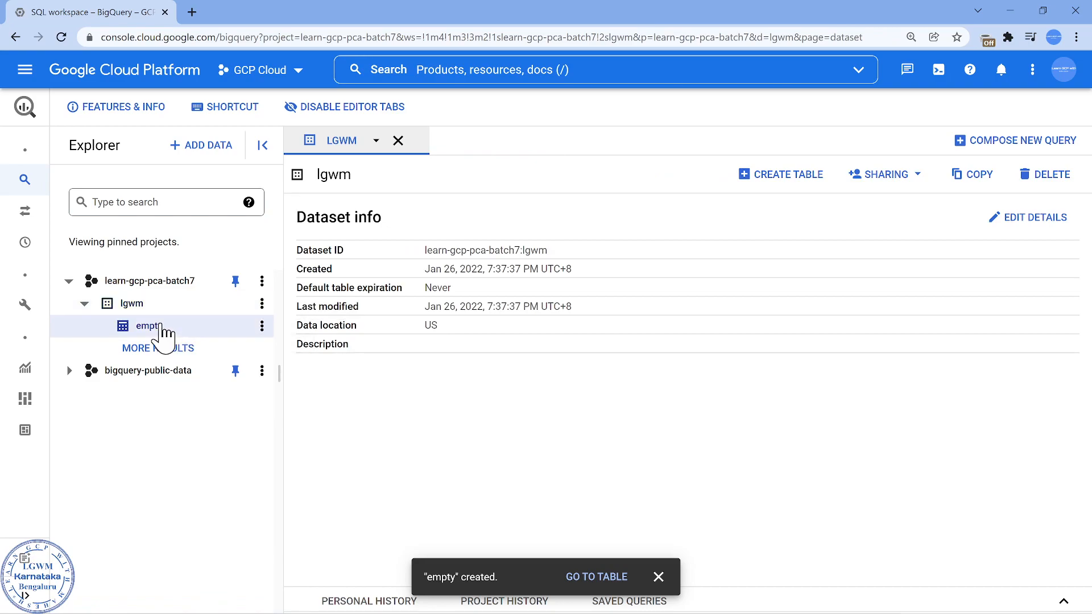
pyautogui.click(261, 326)
pyautogui.click(289, 363)
pyautogui.click(258, 326)
pyautogui.click(279, 361)
pyautogui.click(398, 143)
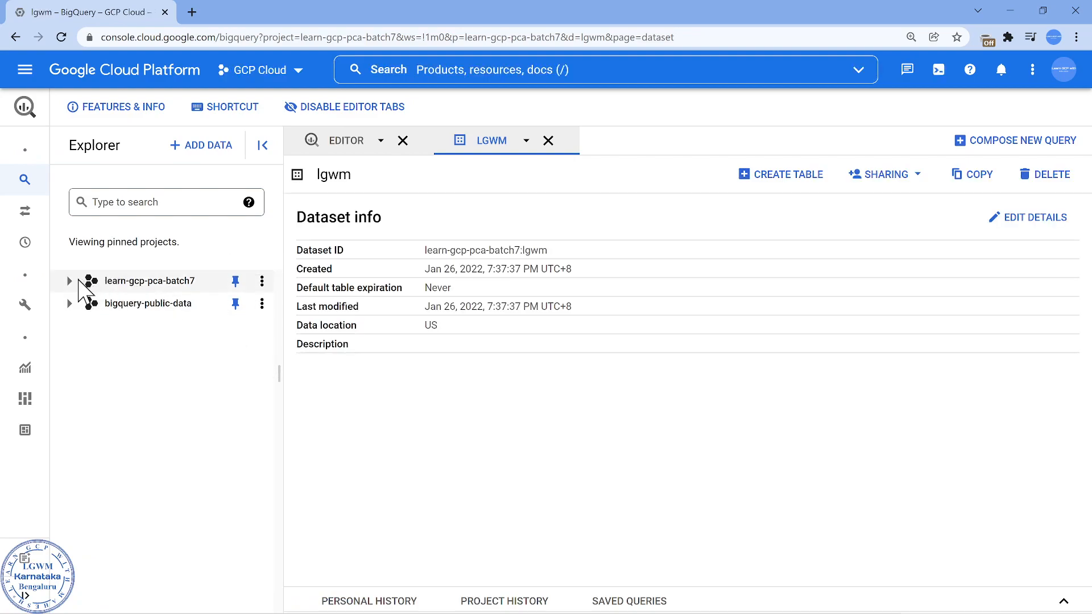
# - Open the table named empty from the lgwm dataset and start a query on it in a new tab
pyautogui.click(69, 281)
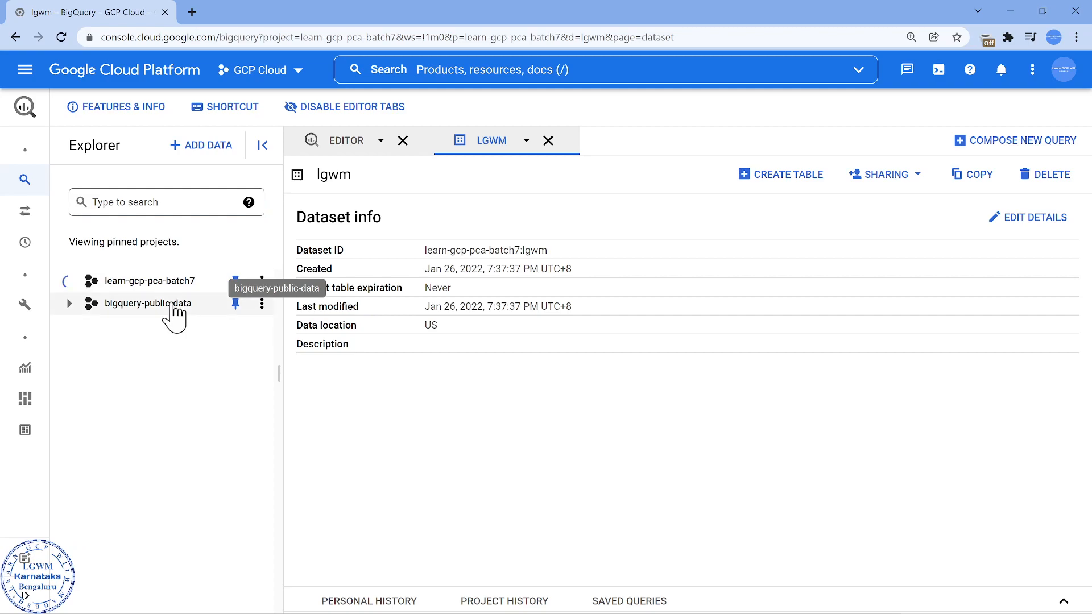
pyautogui.click(84, 303)
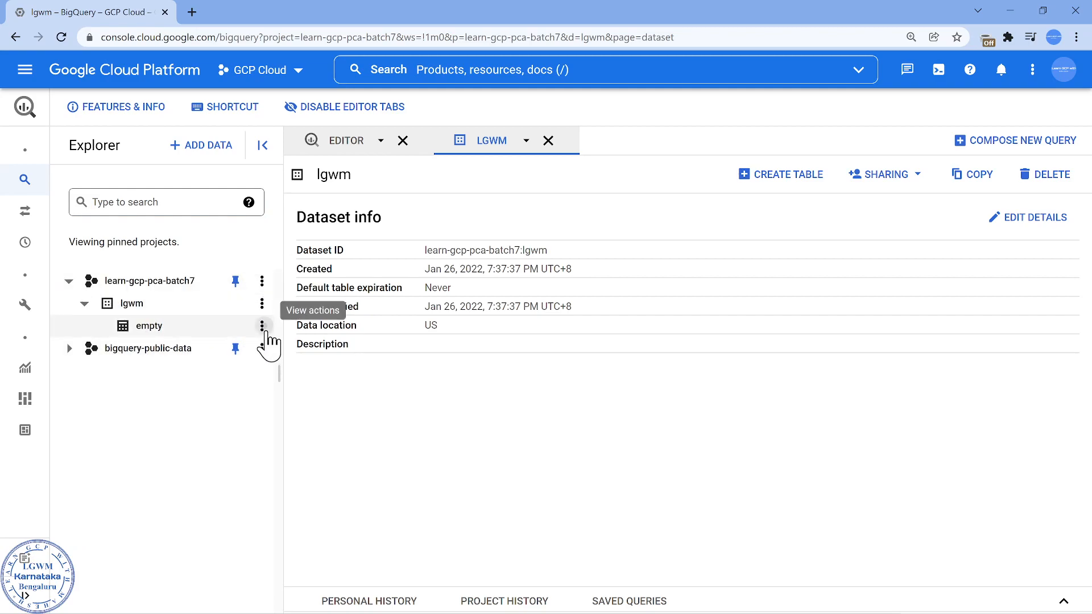
pyautogui.click(262, 326)
pyautogui.click(282, 353)
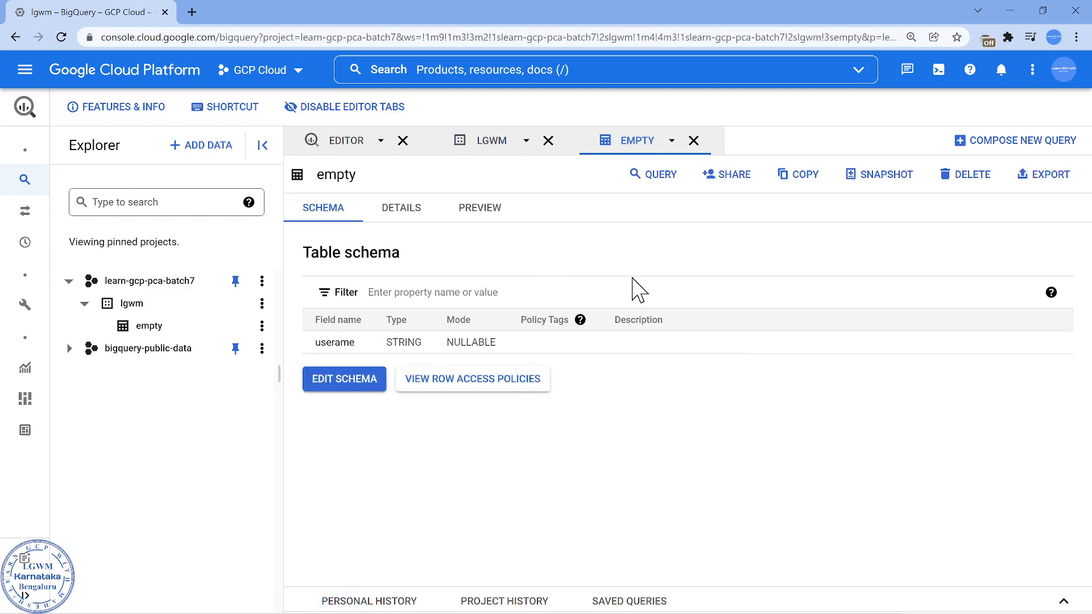
pyautogui.click(657, 181)
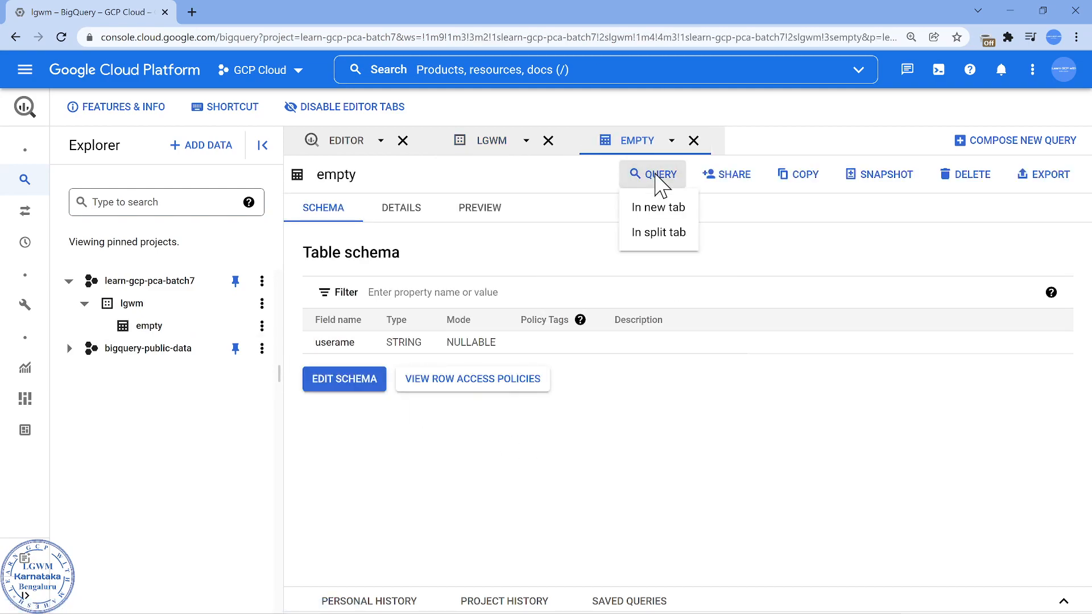
pyautogui.click(682, 232)
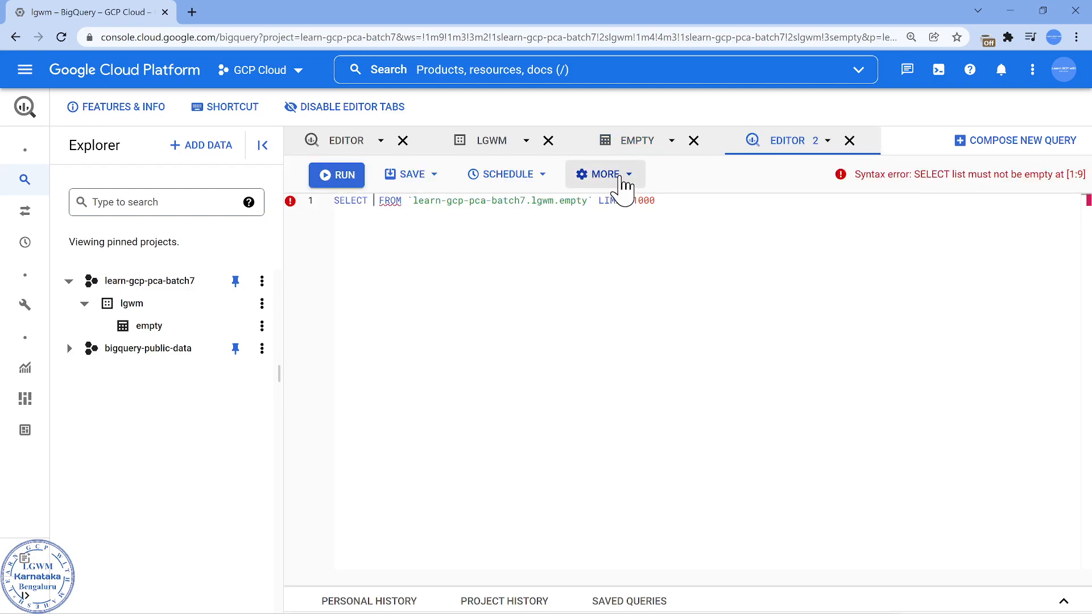
# - Examine the query settings, including the available data locations, and leave them without saving
pyautogui.click(623, 185)
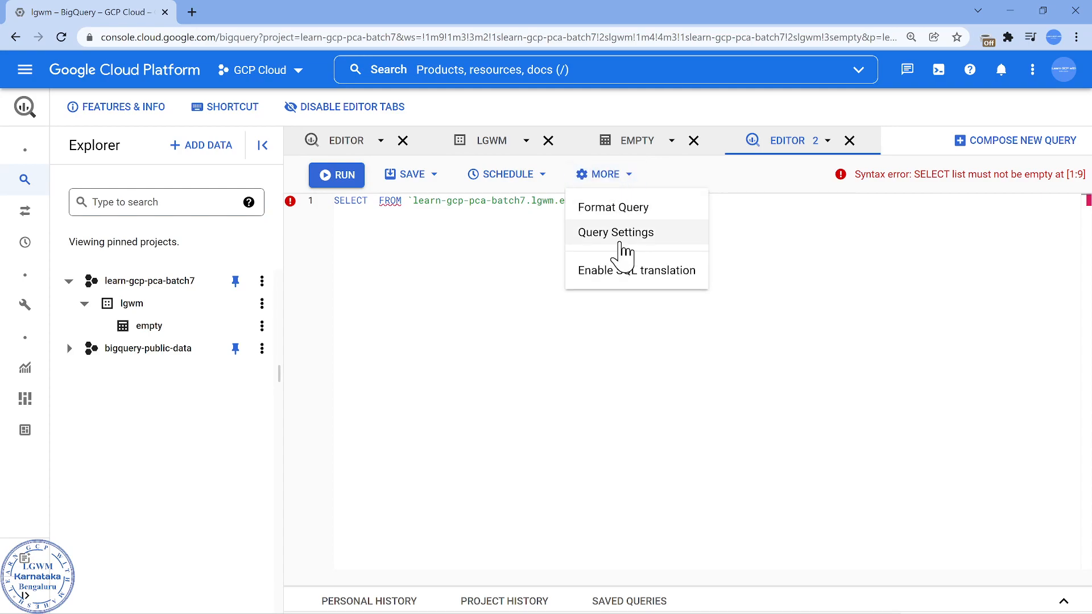
pyautogui.click(628, 238)
pyautogui.scroll(-5, 762, 370)
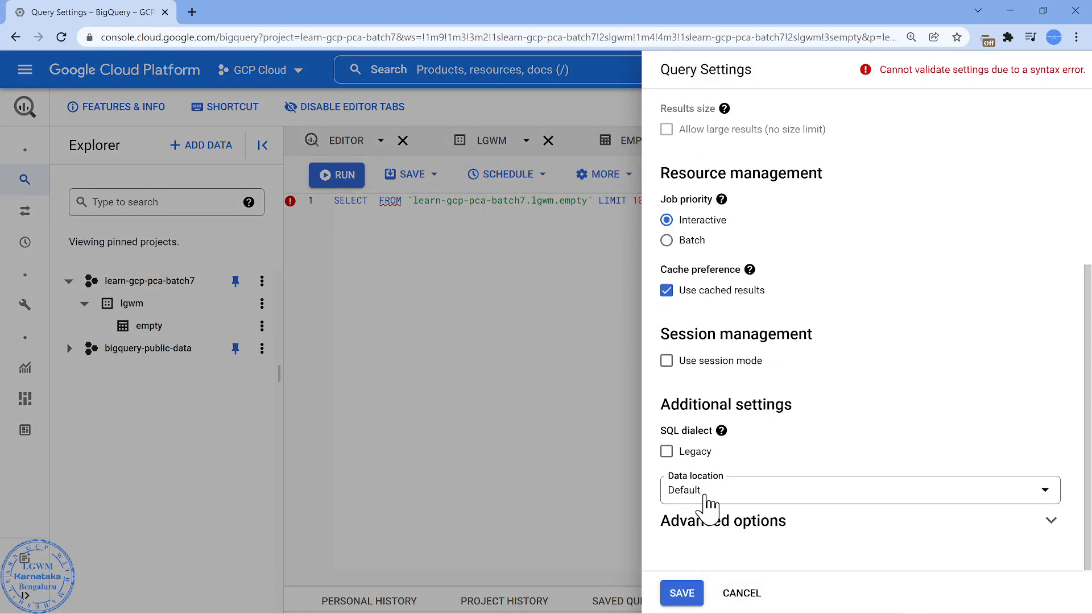
pyautogui.click(706, 500)
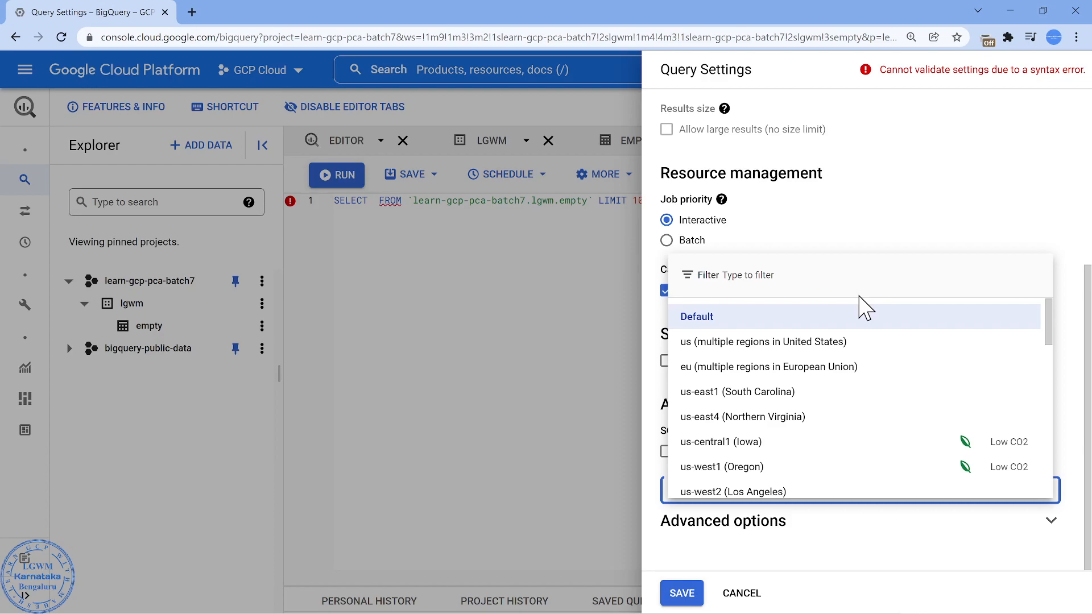
pyautogui.click(500, 273)
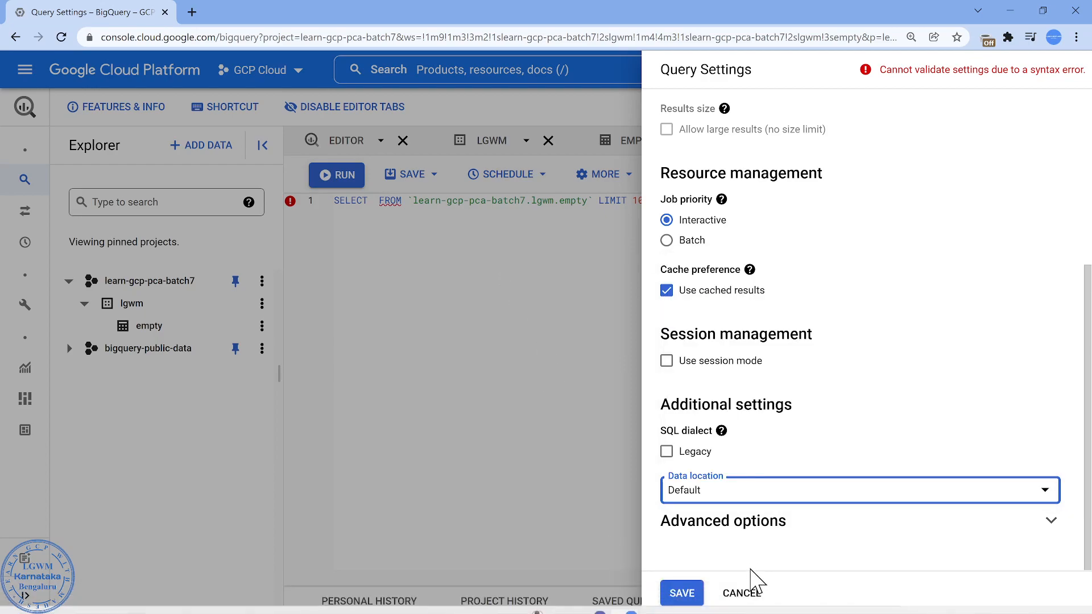
pyautogui.click(742, 594)
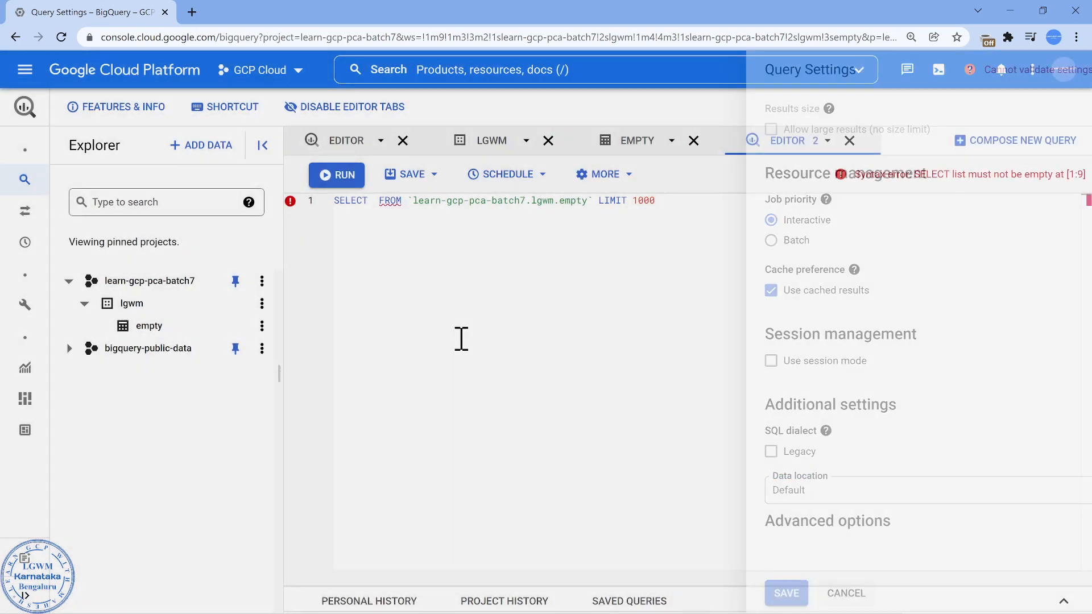
# - Disable editor tabs by opting out without feedback and dismiss the Data Catalog offer
pyautogui.click(348, 109)
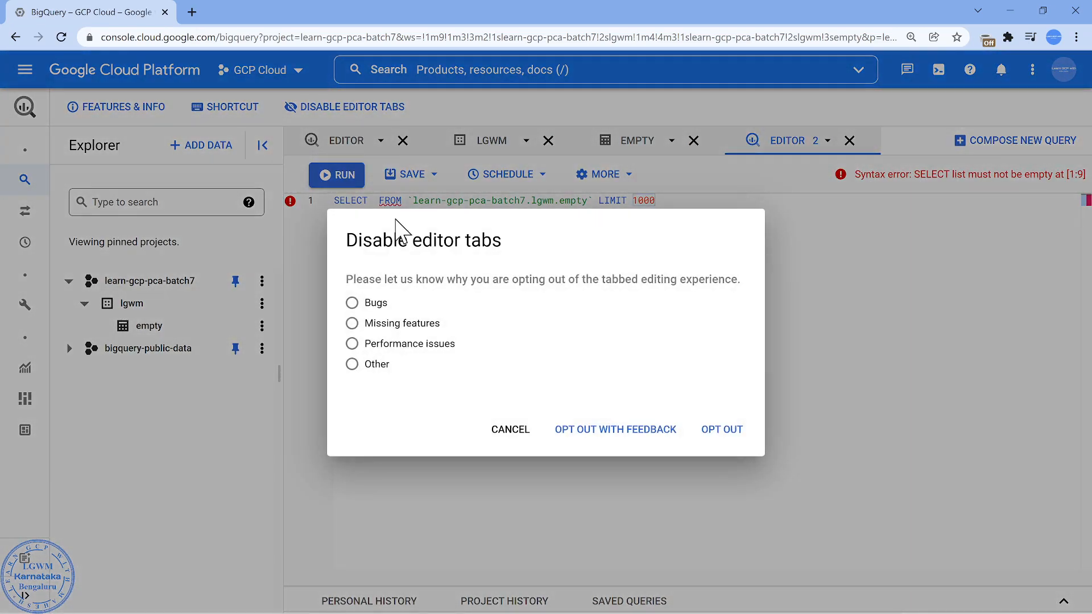
pyautogui.click(720, 436)
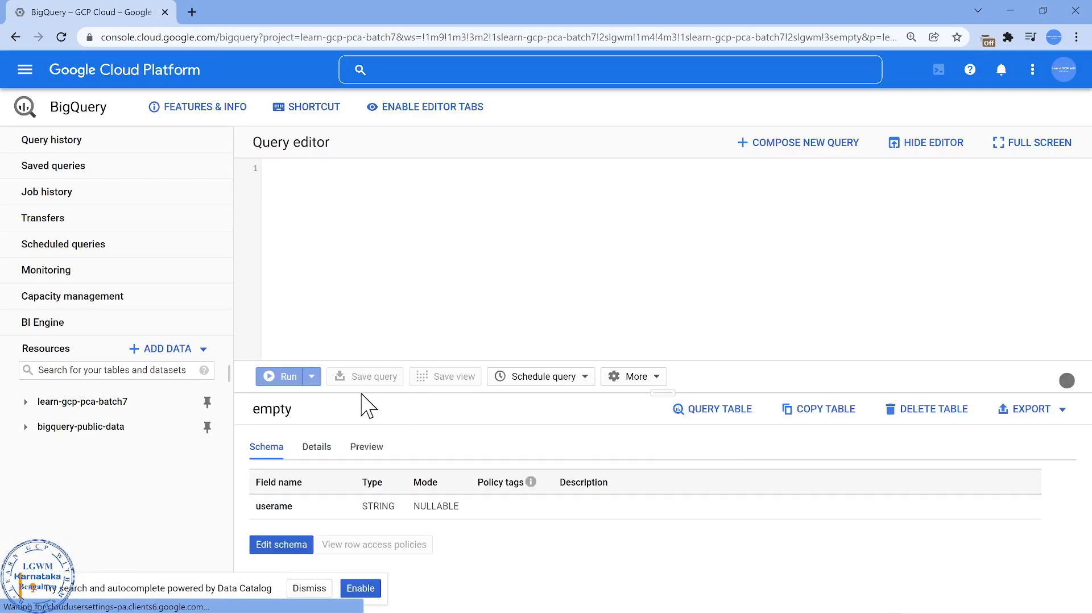
pyautogui.click(307, 590)
# - Open the dataset creation form for learn-gcp-pca-batch7 and examine the data location choices, keeping Default
pyautogui.click(140, 404)
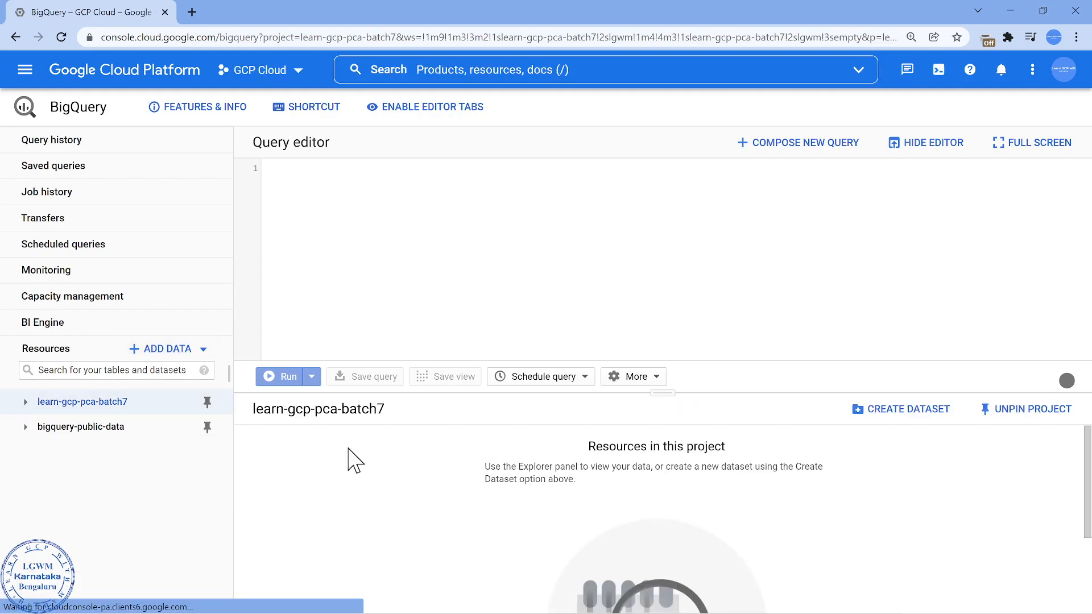
pyautogui.click(879, 412)
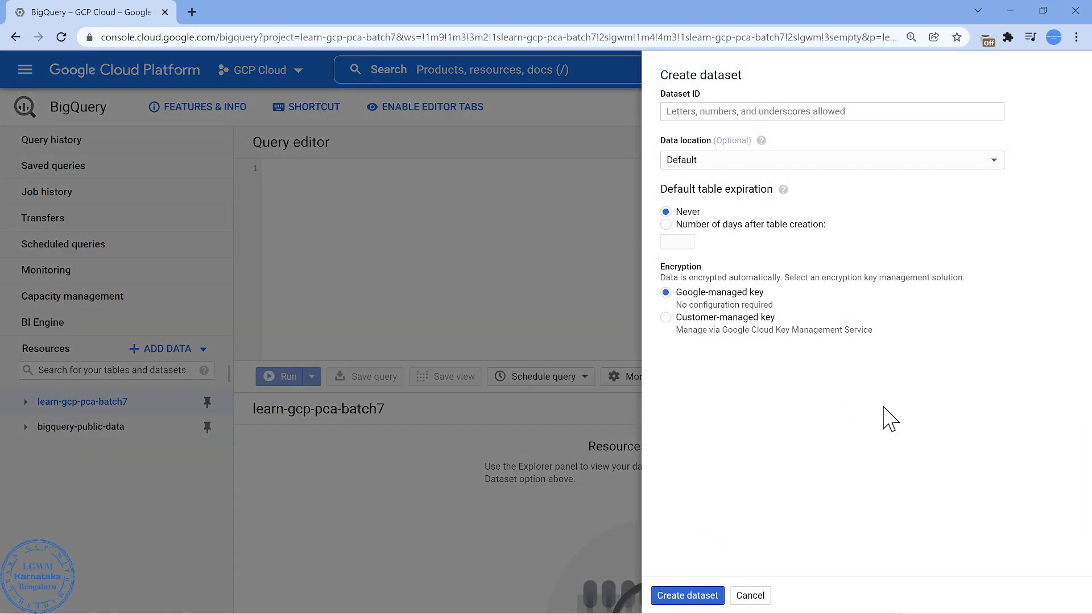
pyautogui.click(815, 165)
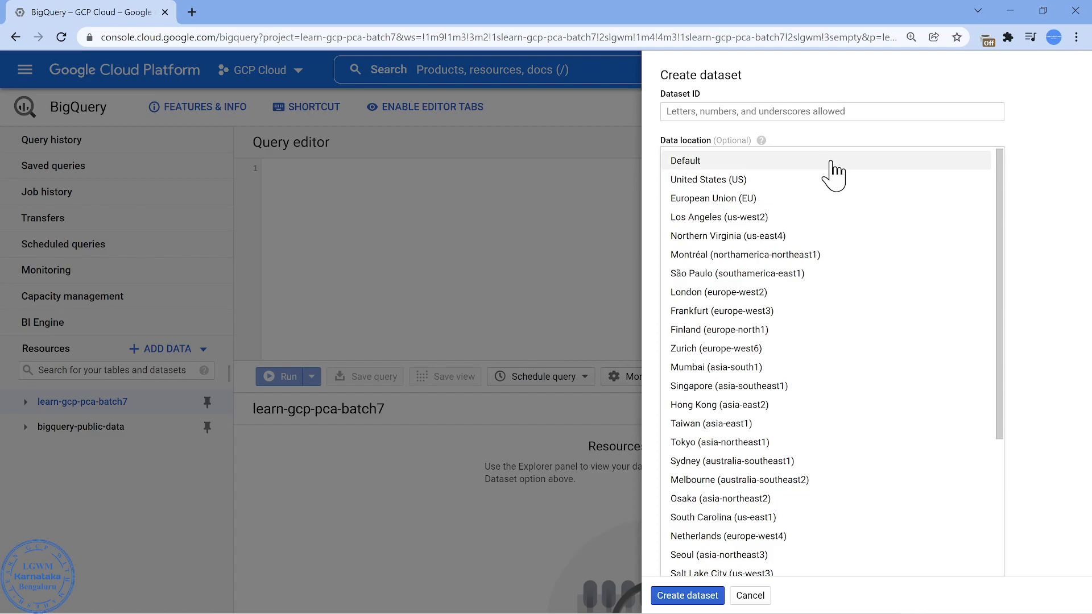
pyautogui.click(829, 166)
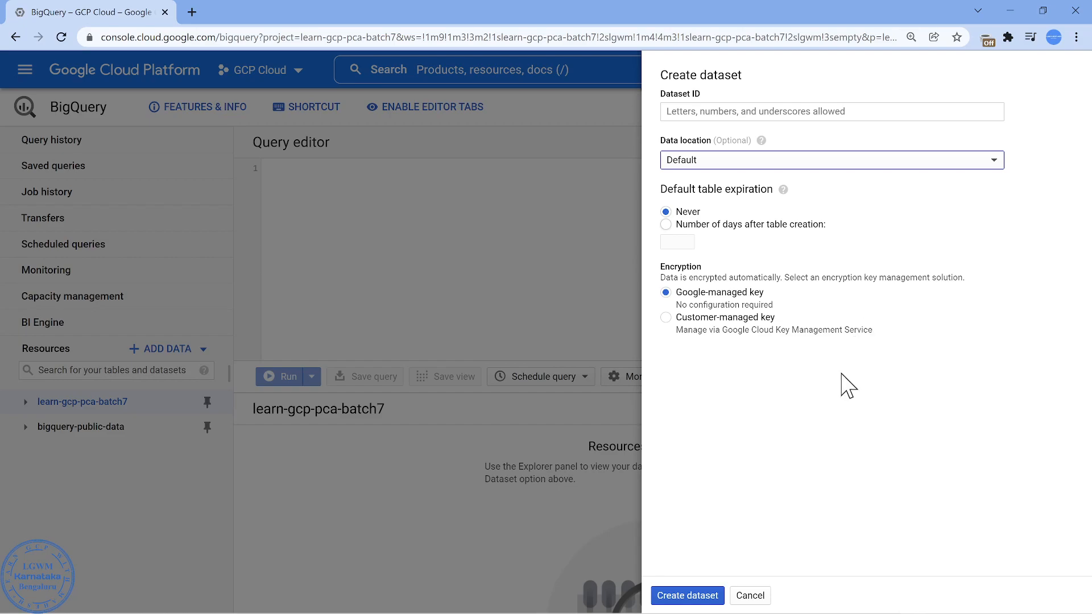
# - Cancel the dataset creation and switch the editor tabs back on
pyautogui.click(765, 594)
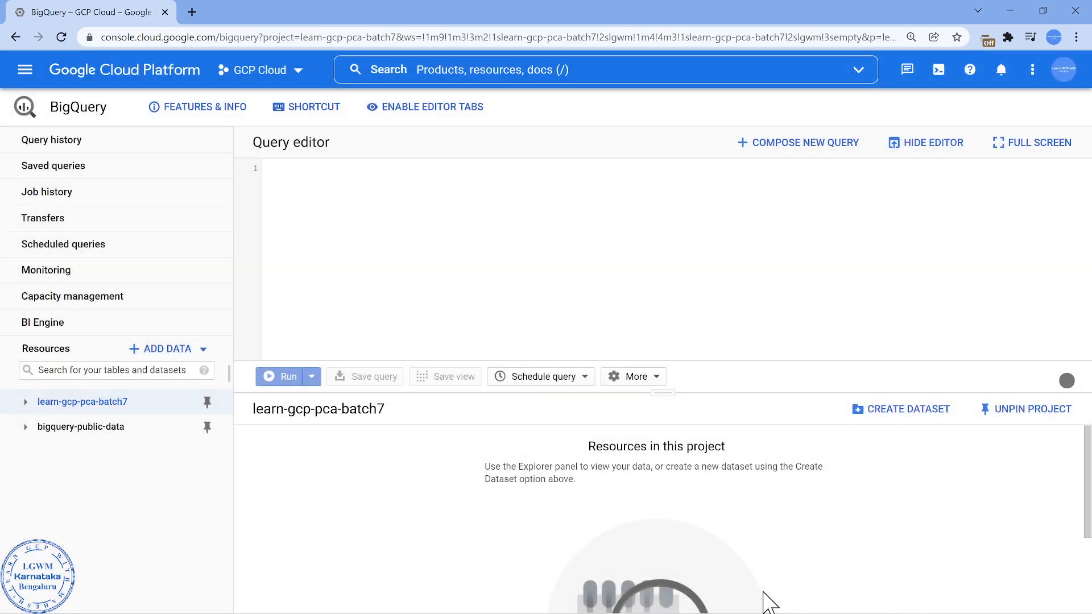
pyautogui.click(431, 109)
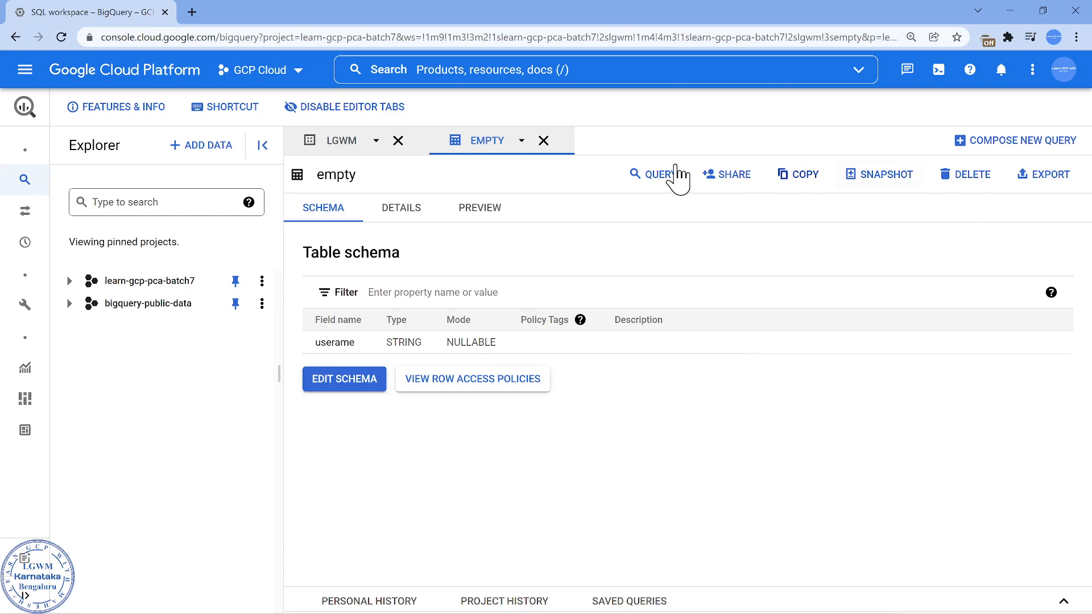
# - Expand learn-gcp-pca-batch7 down to the tables of lgwm and close the open lgwm and empty tabs
pyautogui.click(70, 281)
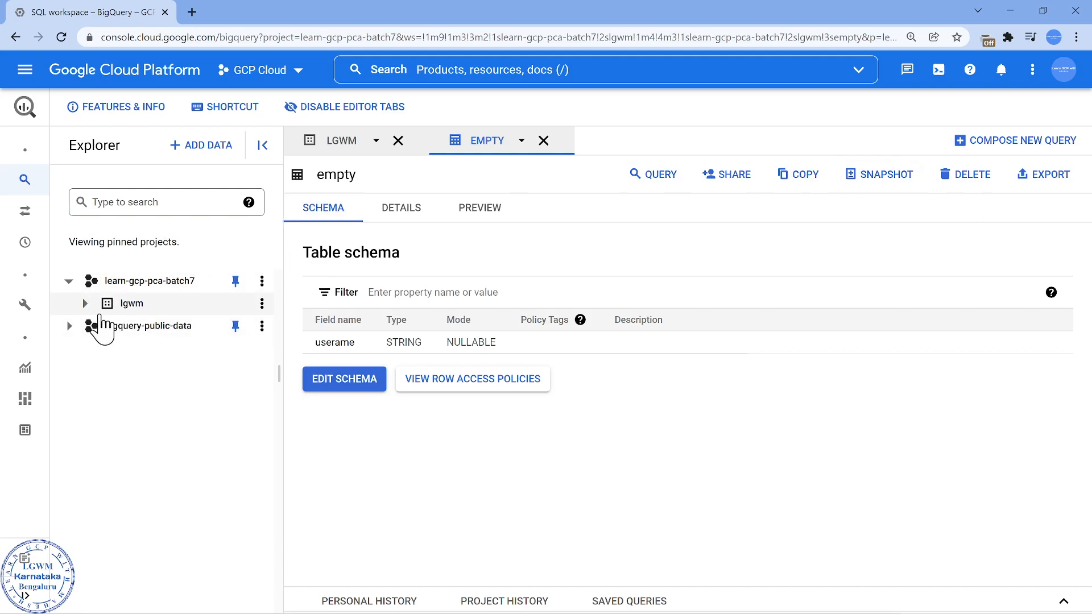
pyautogui.click(85, 303)
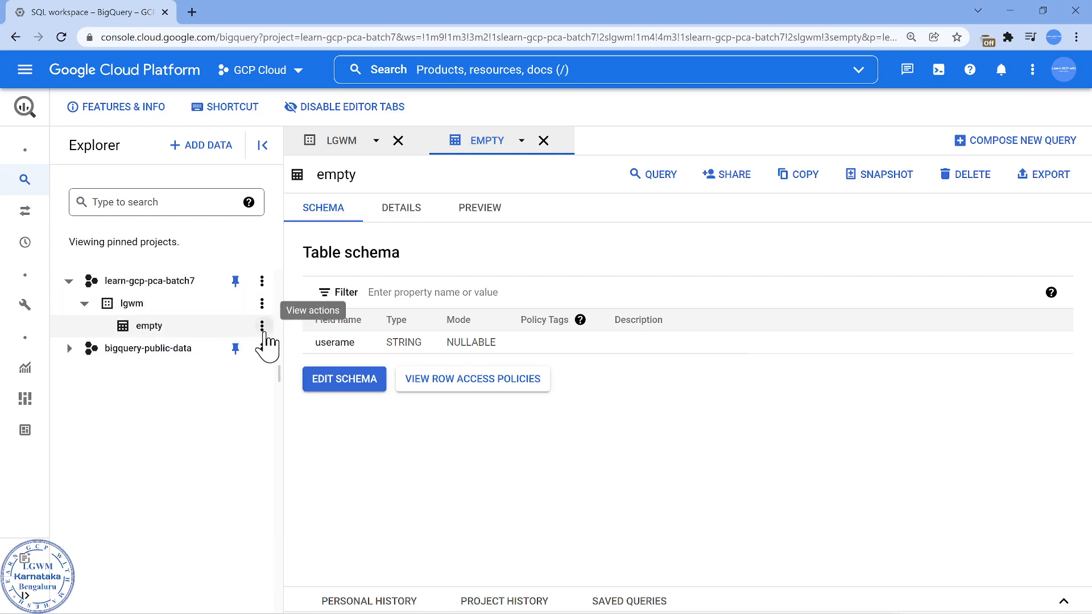
pyautogui.click(399, 141)
pyautogui.click(400, 142)
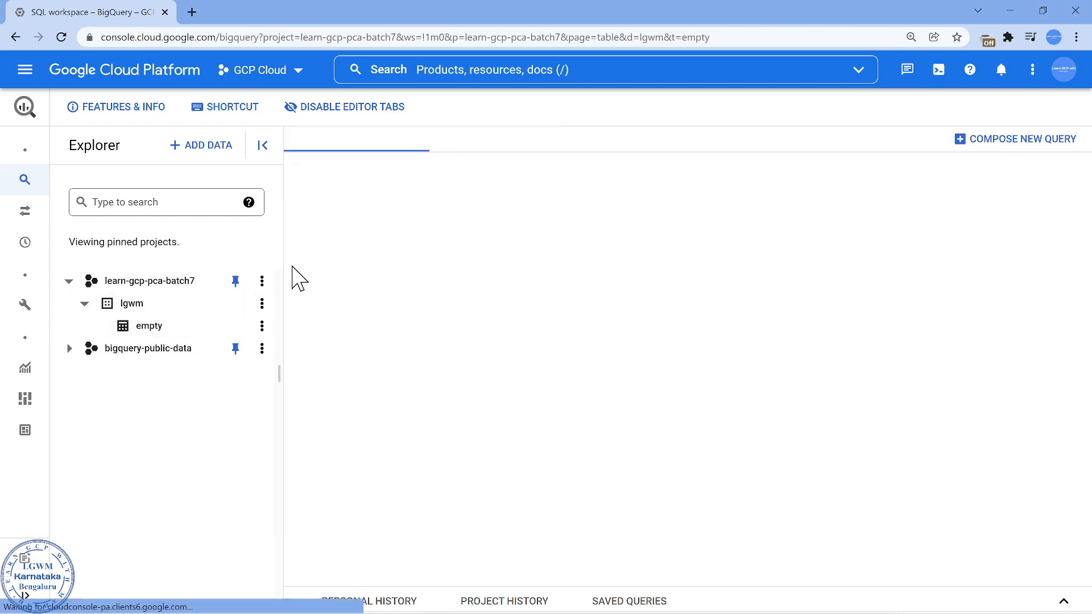
# - Start a new table in the lgwm dataset from an upload of the file bigquery_console.csv
pyautogui.click(262, 304)
pyautogui.click(296, 377)
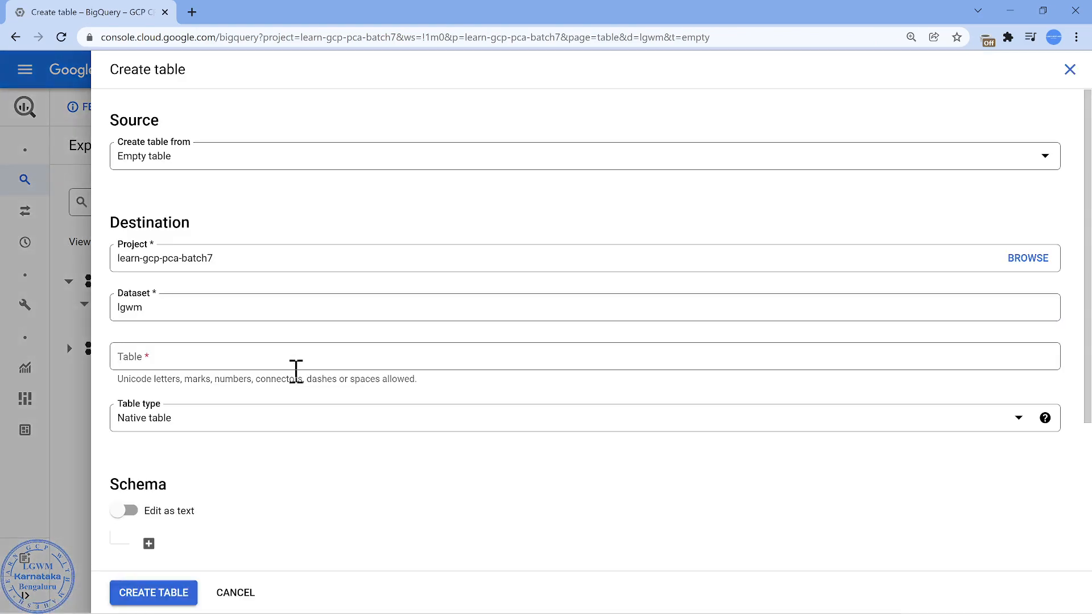
pyautogui.click(343, 159)
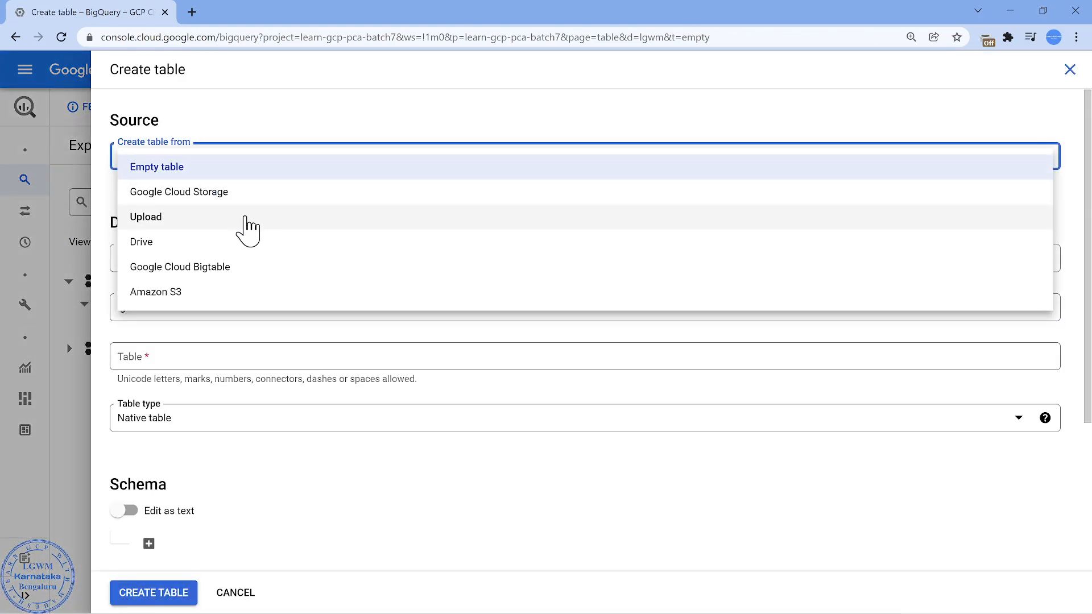
pyautogui.click(247, 218)
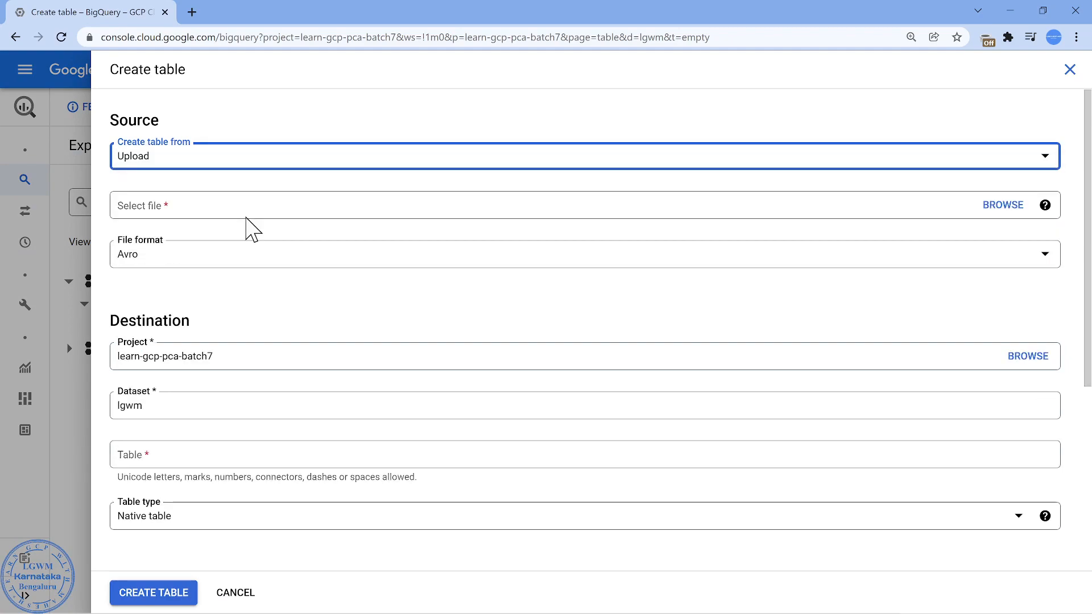
pyautogui.click(1003, 206)
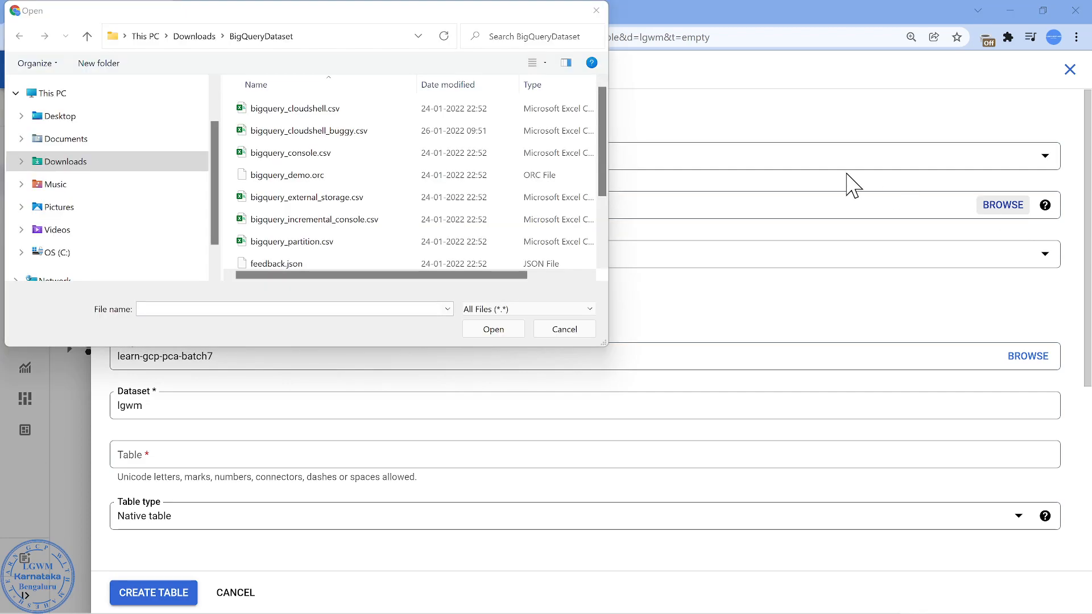
pyautogui.doubleClick(314, 153)
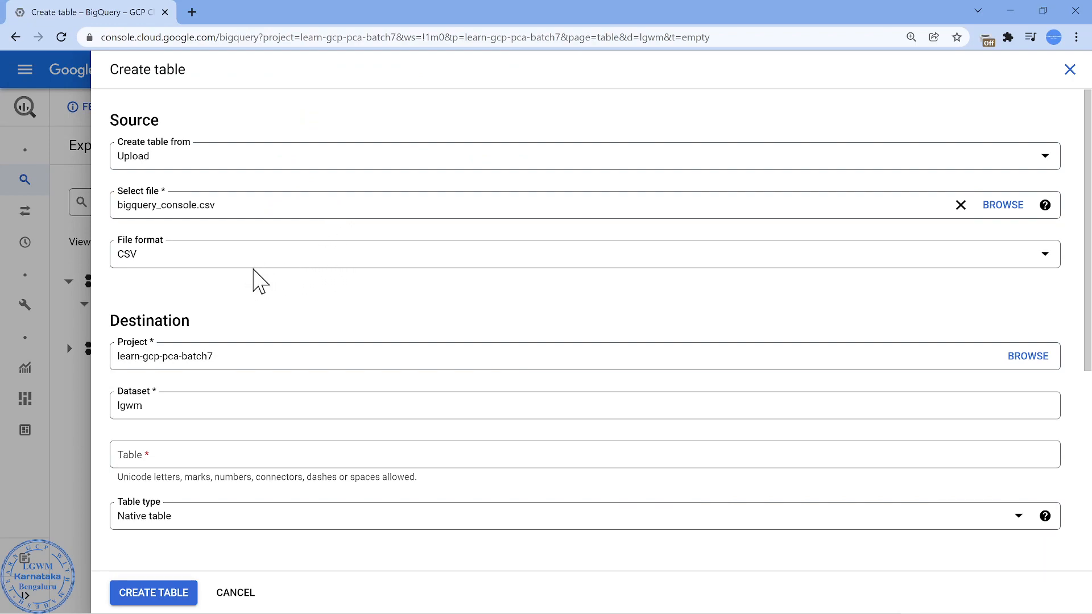
# - Name the destination table employees
pyautogui.scroll(-2, 205, 276)
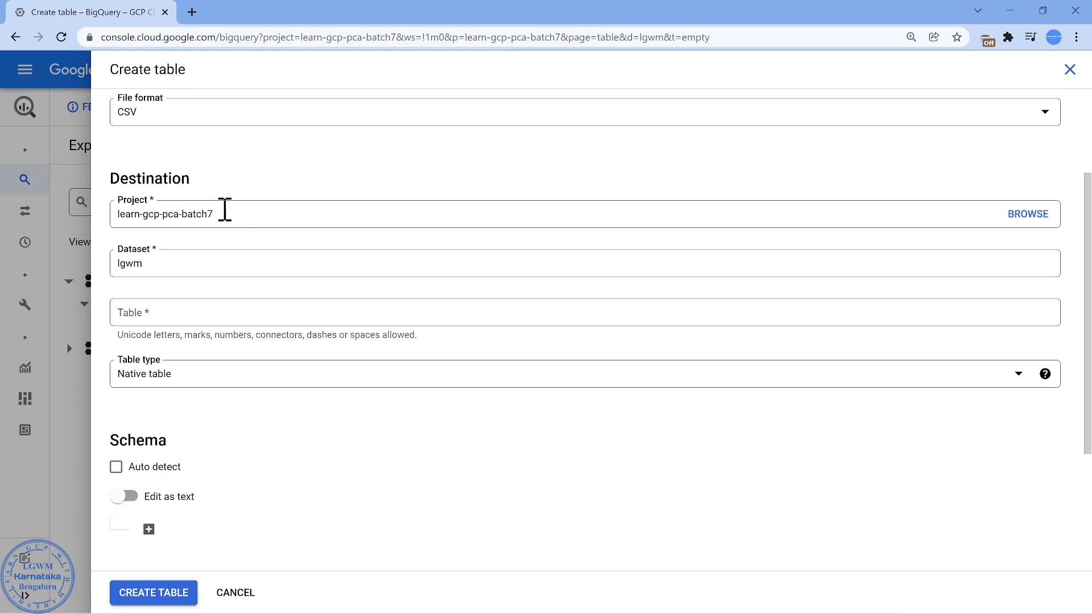
pyautogui.click(191, 316)
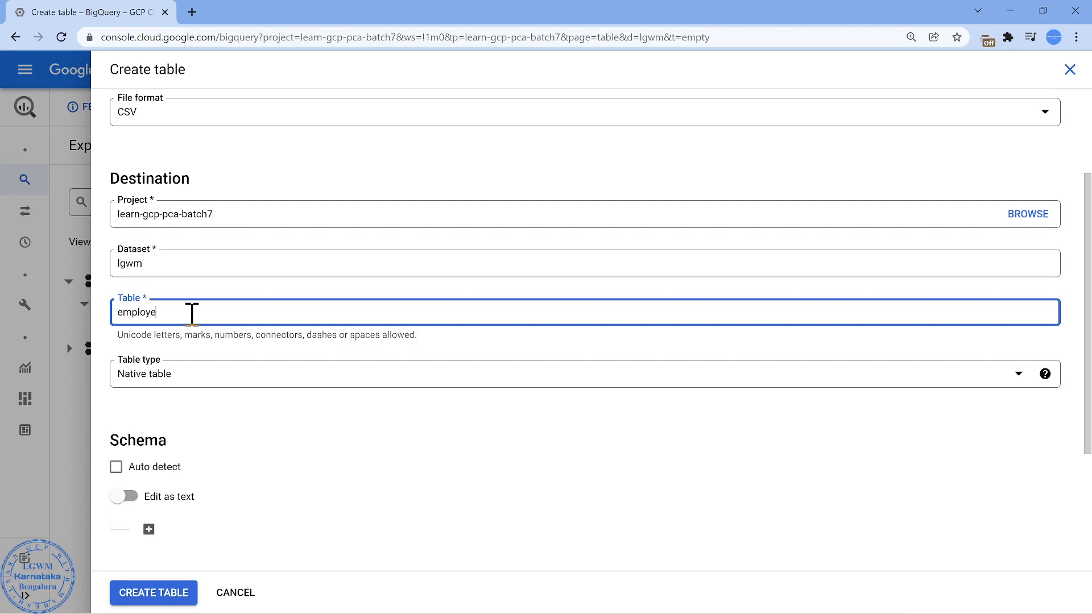
pyautogui.scroll(-2, 178, 334)
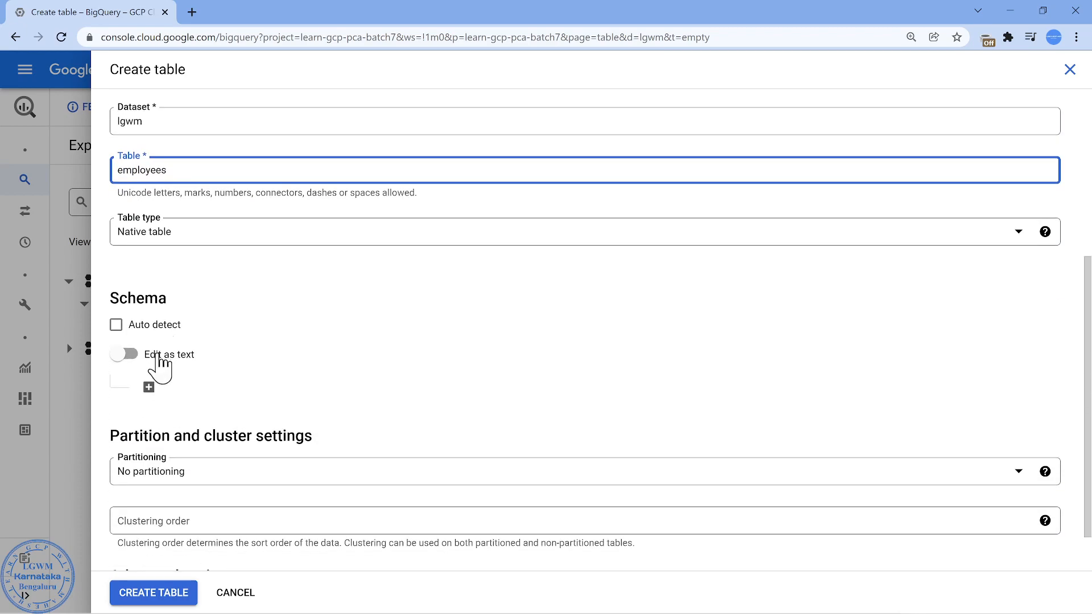
pyautogui.click(117, 326)
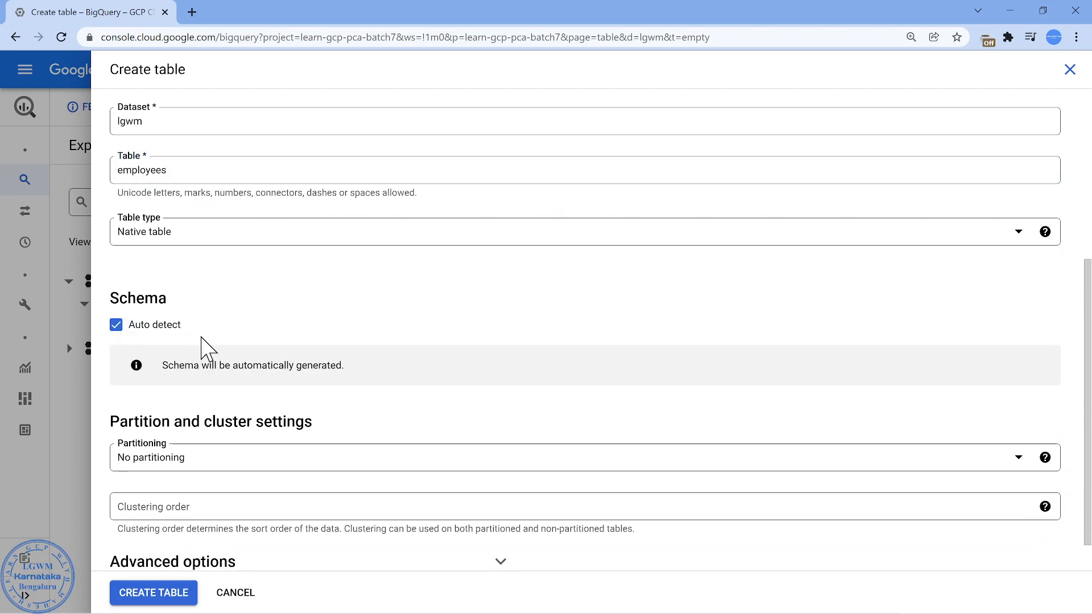
pyautogui.scroll(-1, 207, 348)
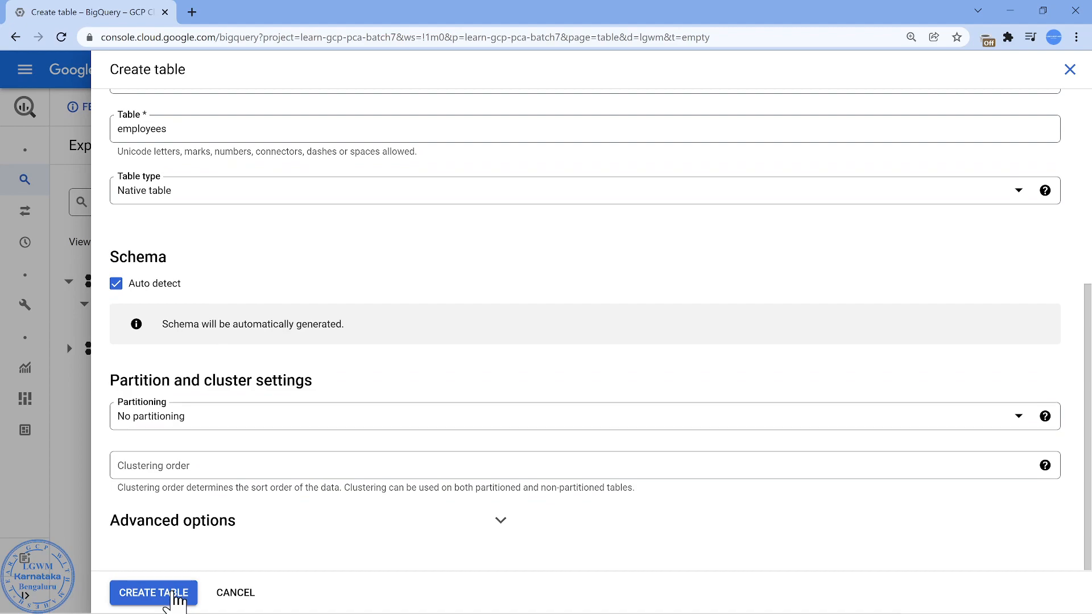
pyautogui.click(117, 286)
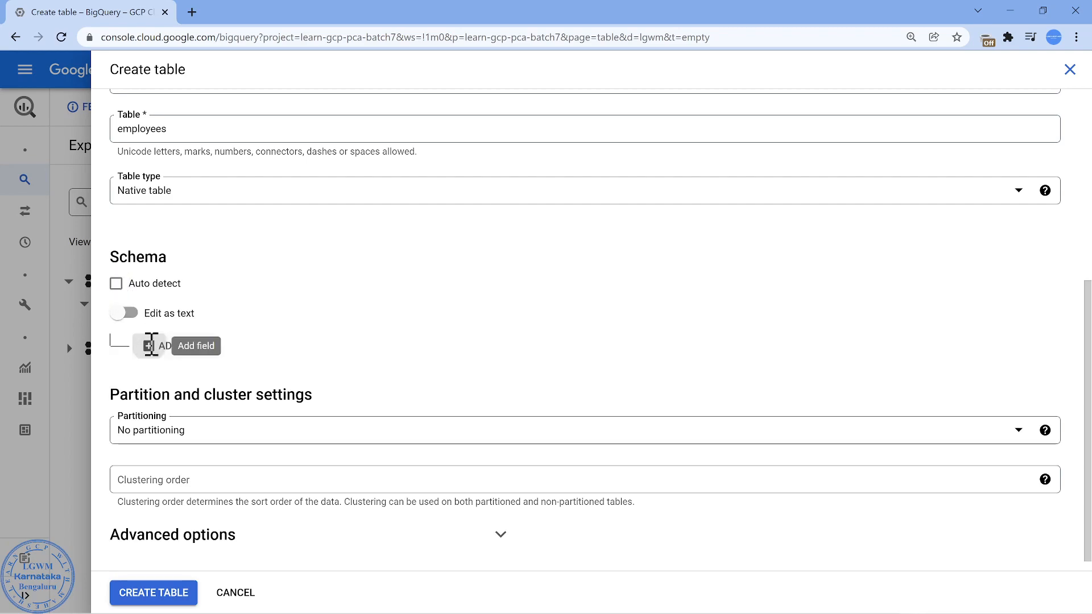
# - Add the schema fields firstname as STRING and deptid as INTEGER
pyautogui.click(150, 345)
pyautogui.click(198, 368)
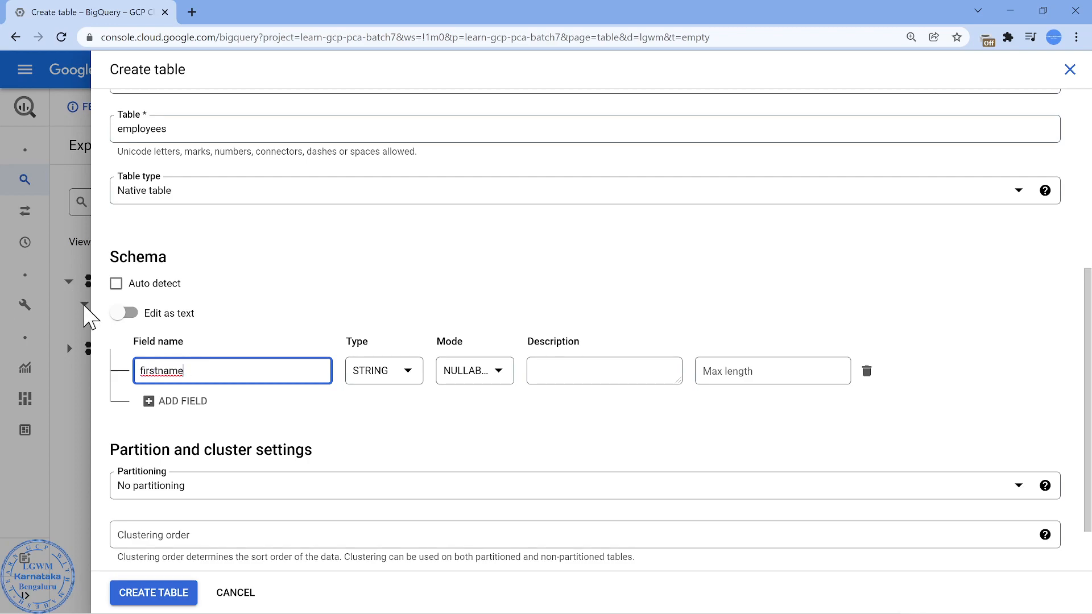
pyautogui.click(149, 401)
pyautogui.click(163, 410)
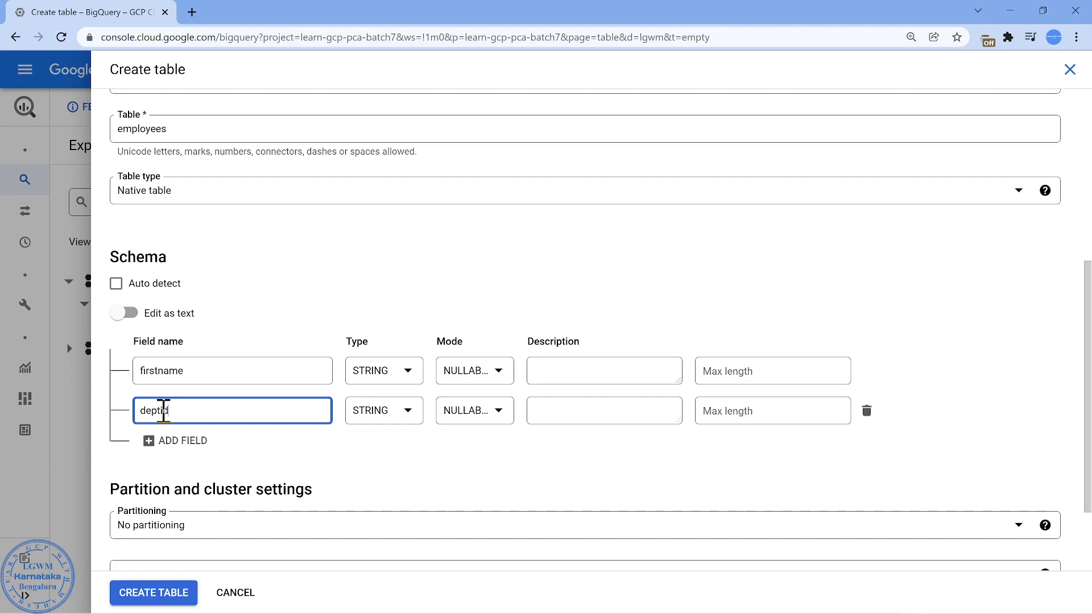
pyautogui.click(398, 419)
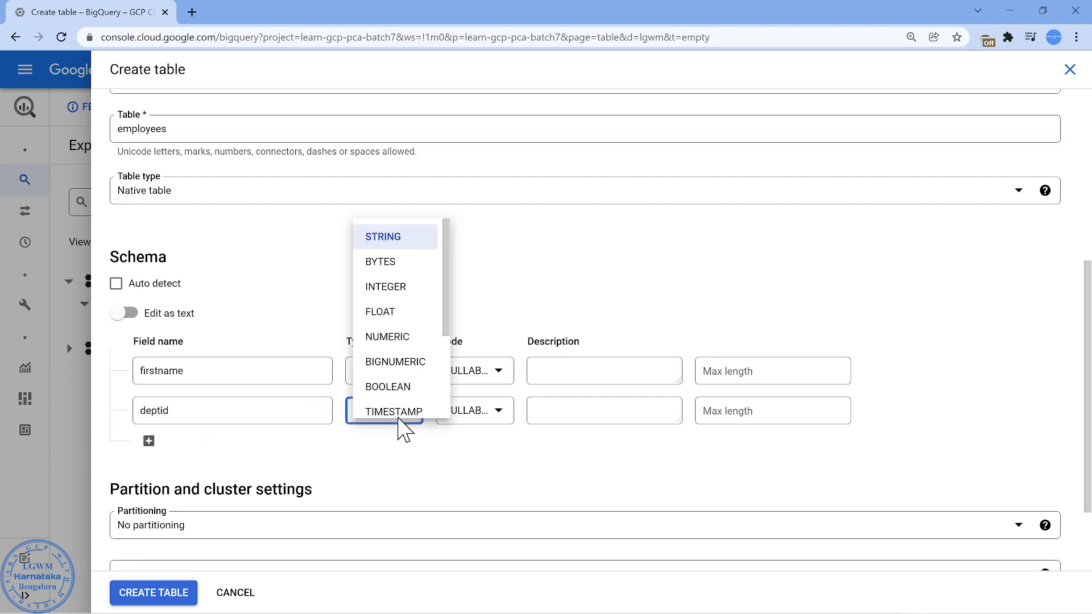
pyautogui.click(383, 288)
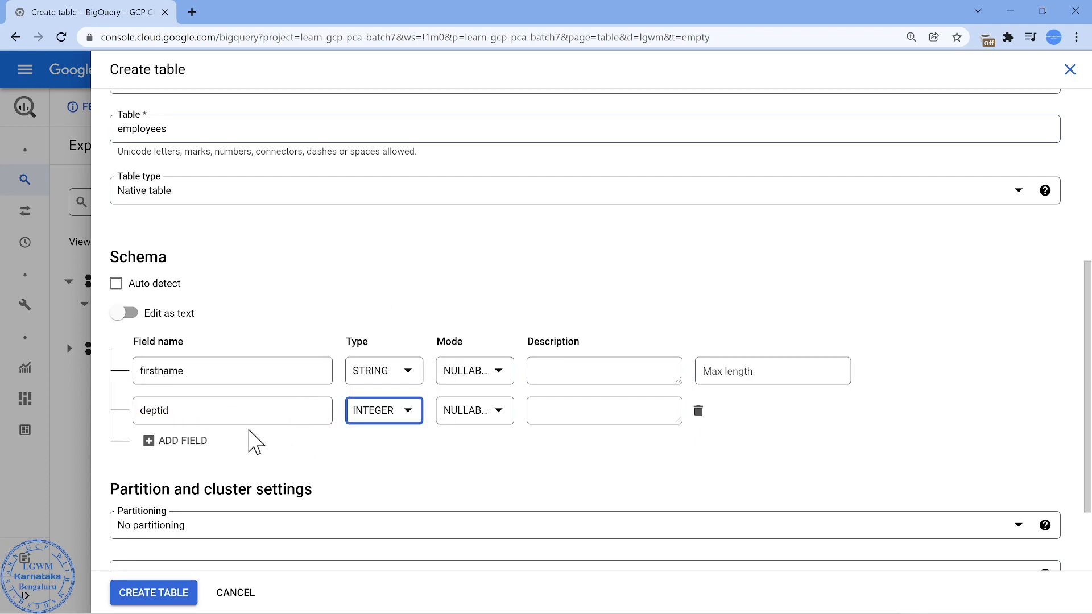
# - Add a third schema field named joiningdate with the type DATE
pyautogui.click(199, 442)
pyautogui.click(193, 451)
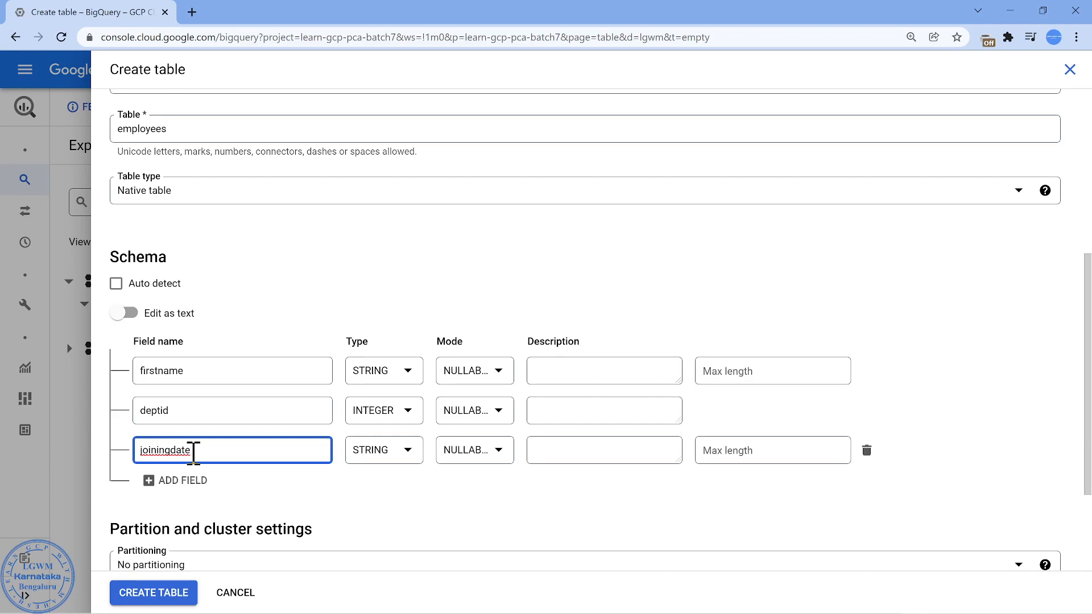
pyautogui.click(401, 452)
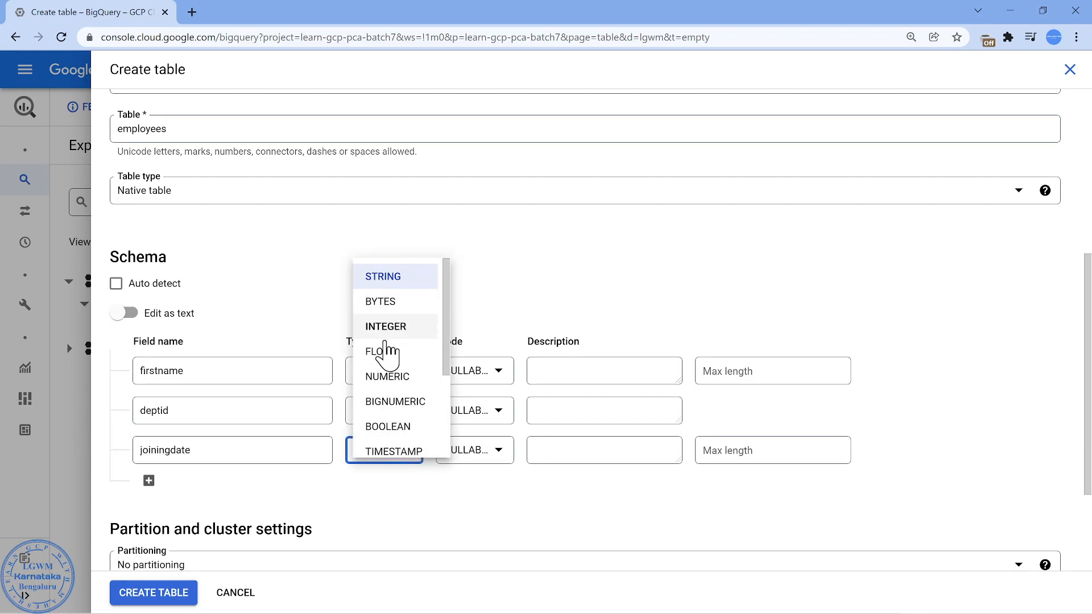
pyautogui.scroll(-1, 394, 370)
pyautogui.click(392, 406)
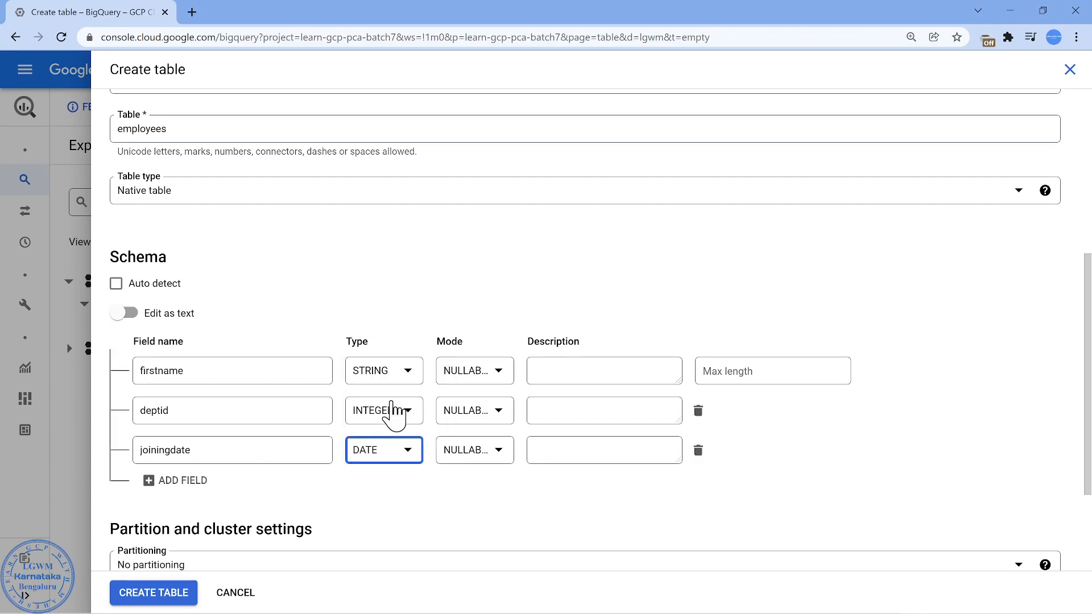
# - Examine the schema definition as text and return to the field-by-field view
pyautogui.click(150, 315)
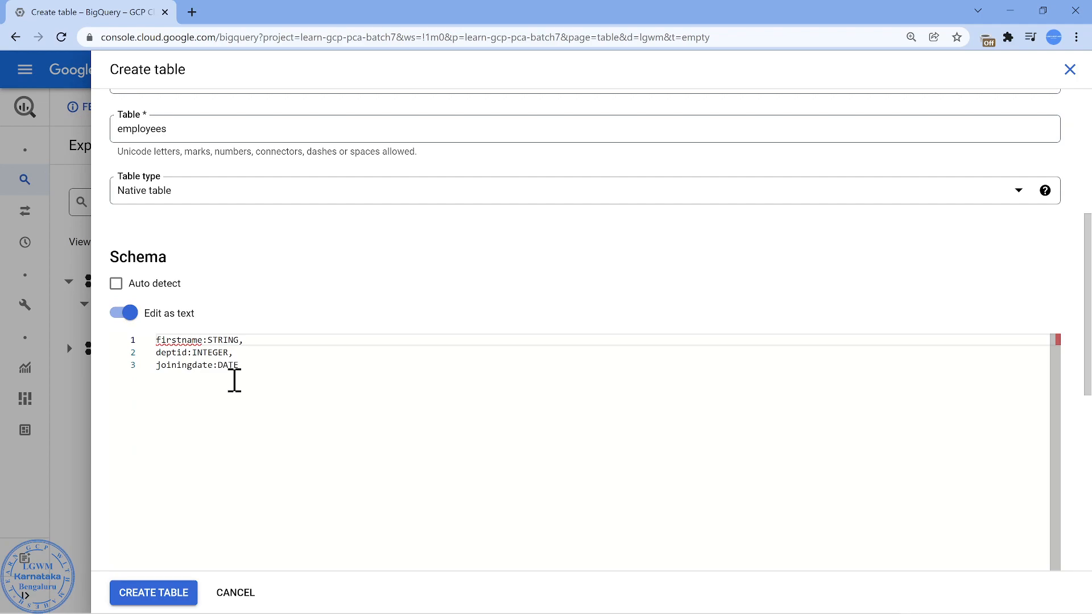
pyautogui.moveTo(245, 364); pyautogui.dragTo(159, 341)
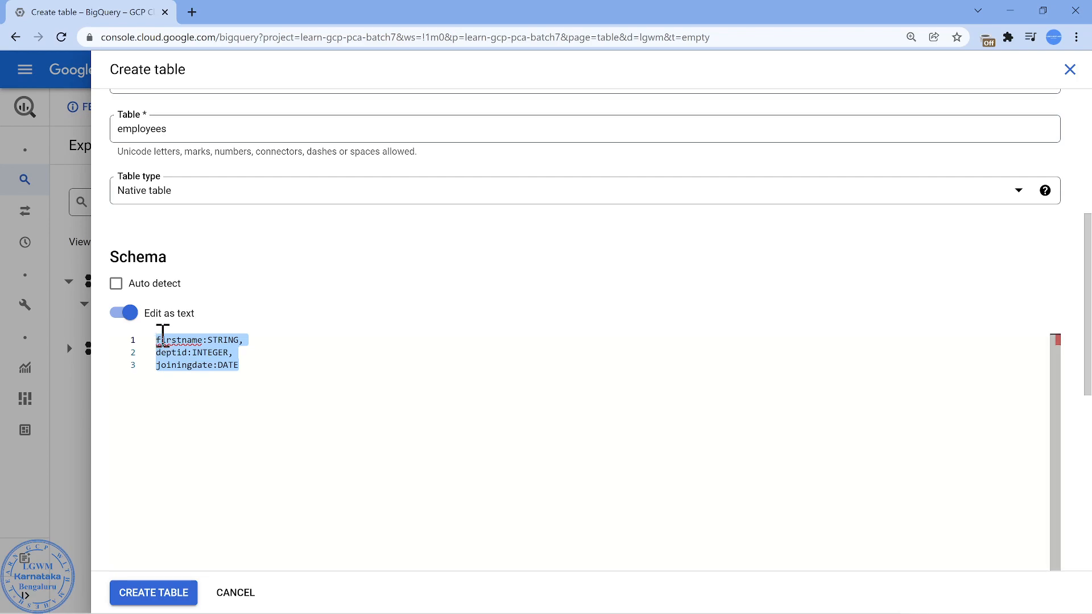
pyautogui.click(122, 313)
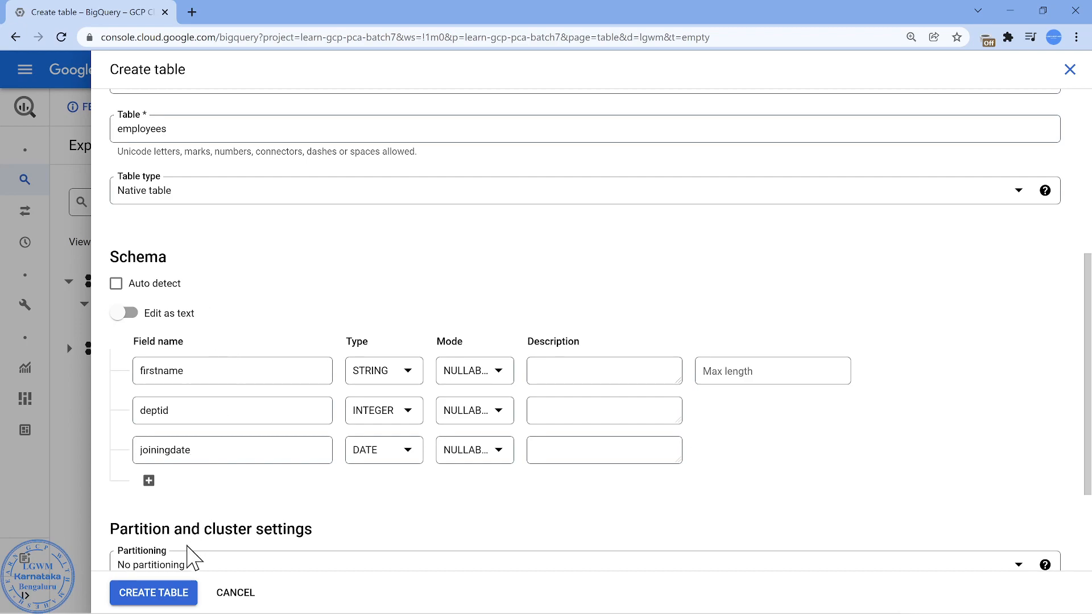
# - Try to create the employees table with the manually defined schema
pyautogui.click(173, 597)
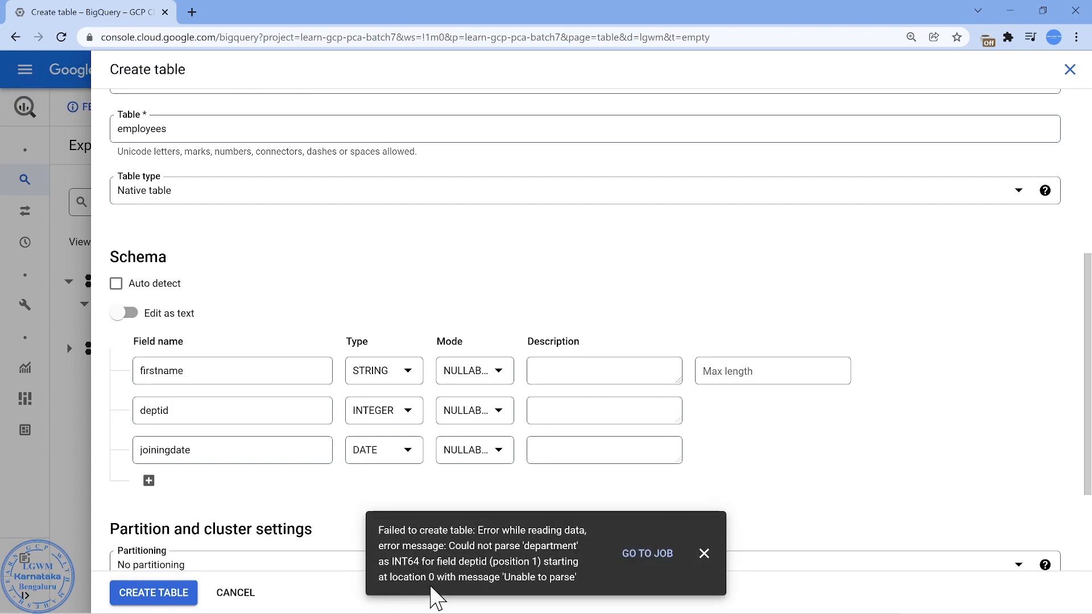
pyautogui.click(705, 554)
# - Set the number of header rows to skip to 1 in the advanced options and create the employees table
pyautogui.scroll(-3, 349, 453)
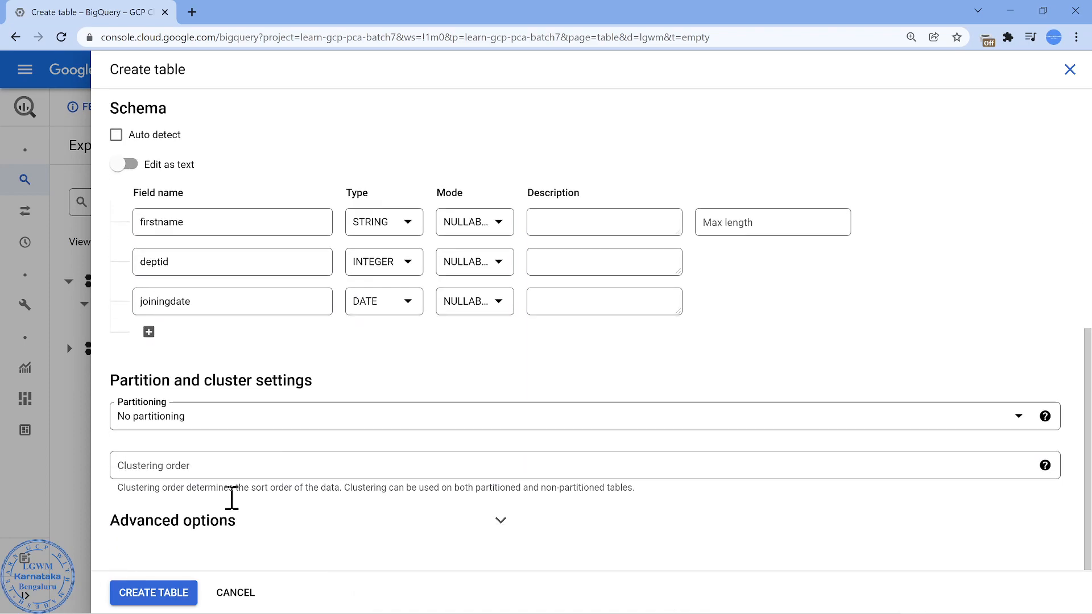
pyautogui.click(235, 522)
pyautogui.scroll(-4, 217, 519)
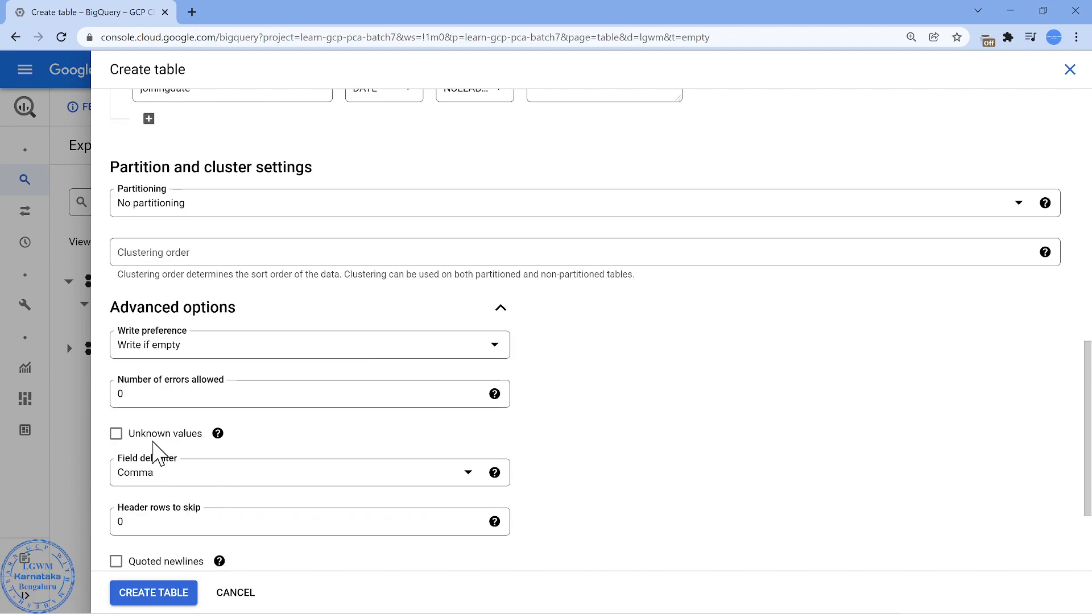
pyautogui.moveTo(144, 520); pyautogui.dragTo(101, 512)
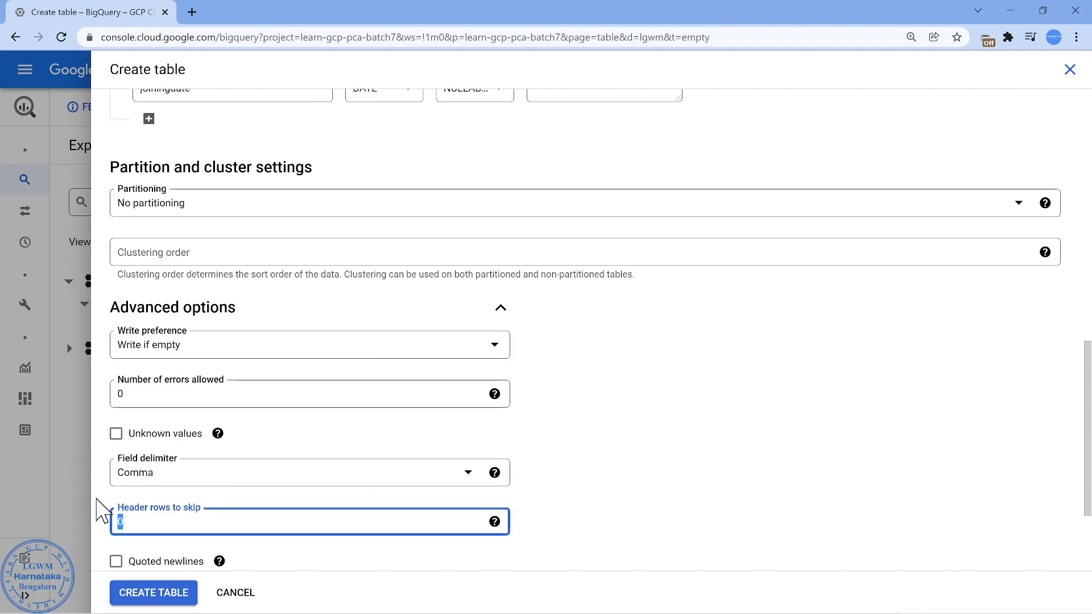
pyautogui.write('1')
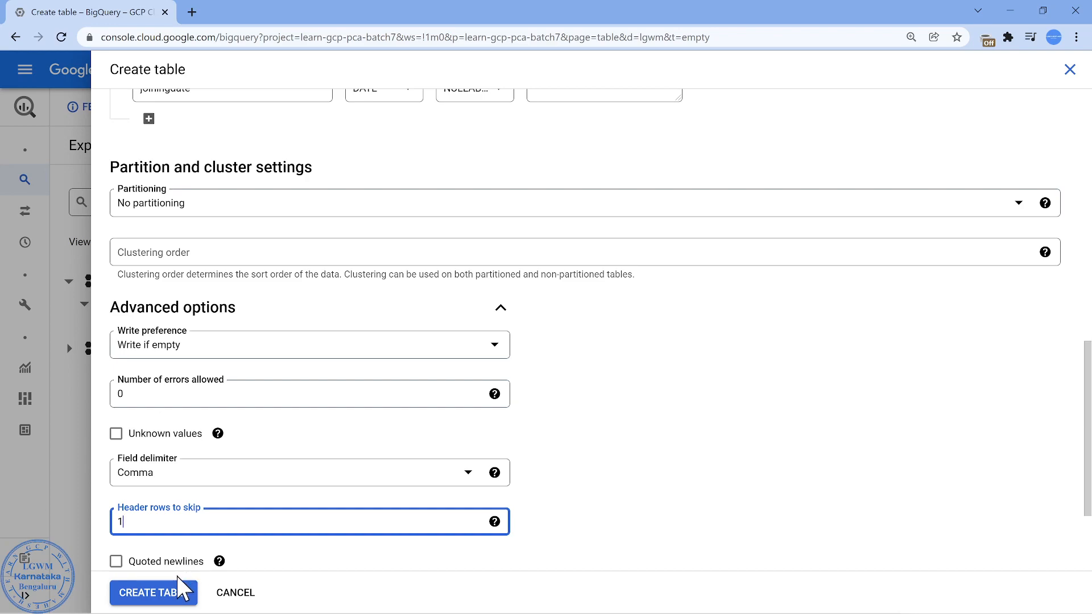
pyautogui.click(166, 595)
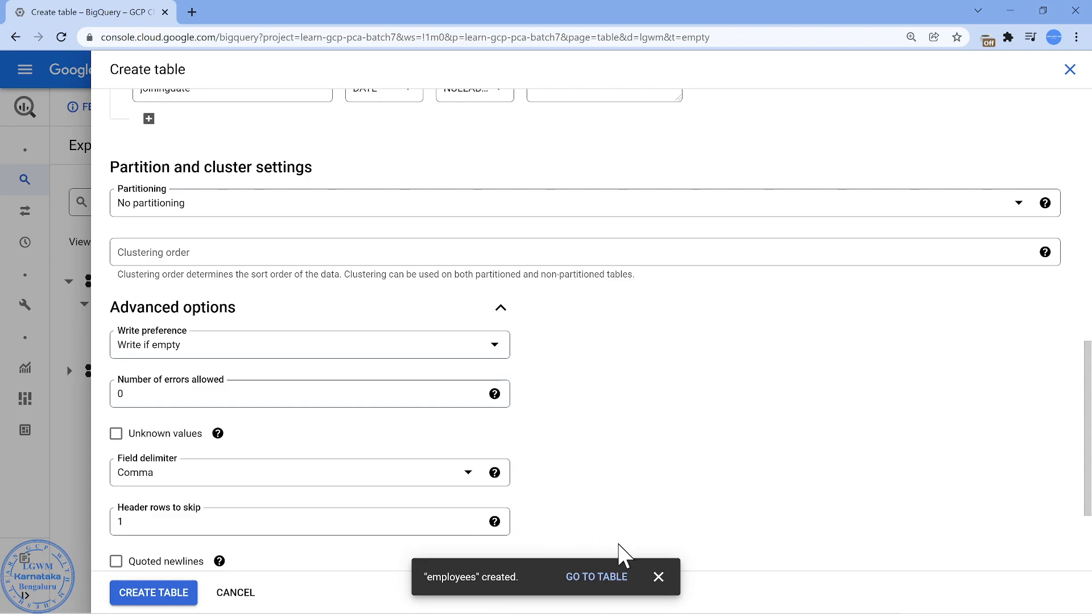
# - Dismiss the notification and leave the table creation form, quitting the editing
pyautogui.click(658, 577)
pyautogui.click(244, 594)
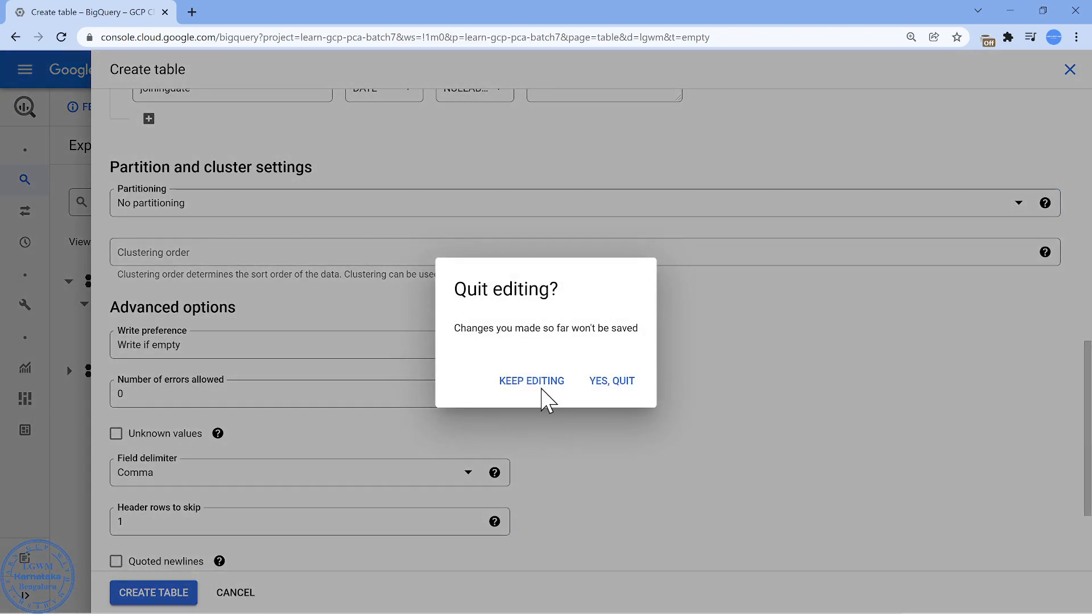
pyautogui.click(529, 376)
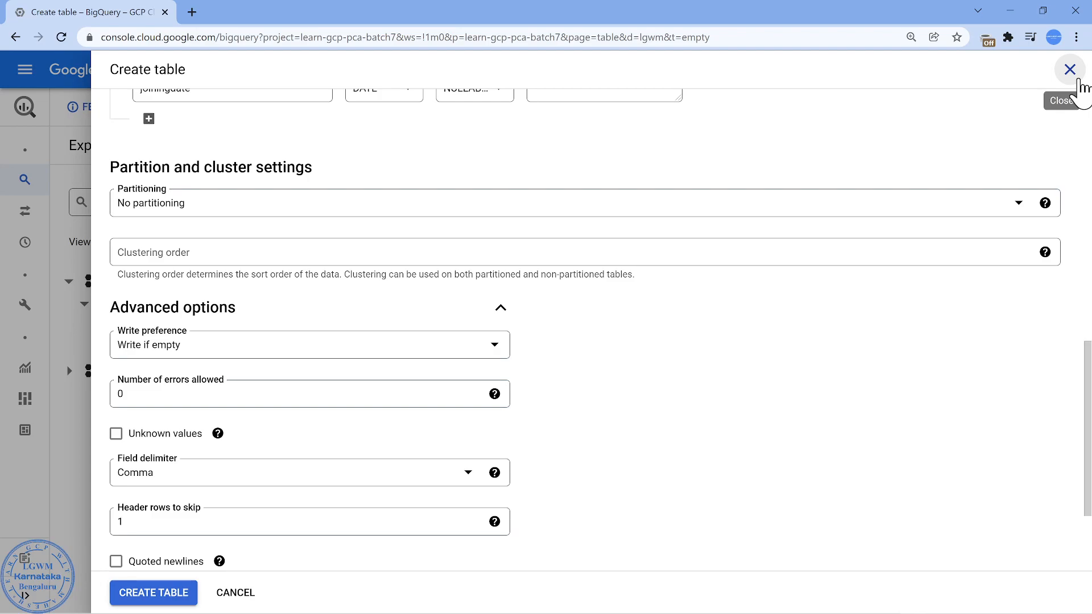
pyautogui.click(1079, 81)
pyautogui.click(612, 384)
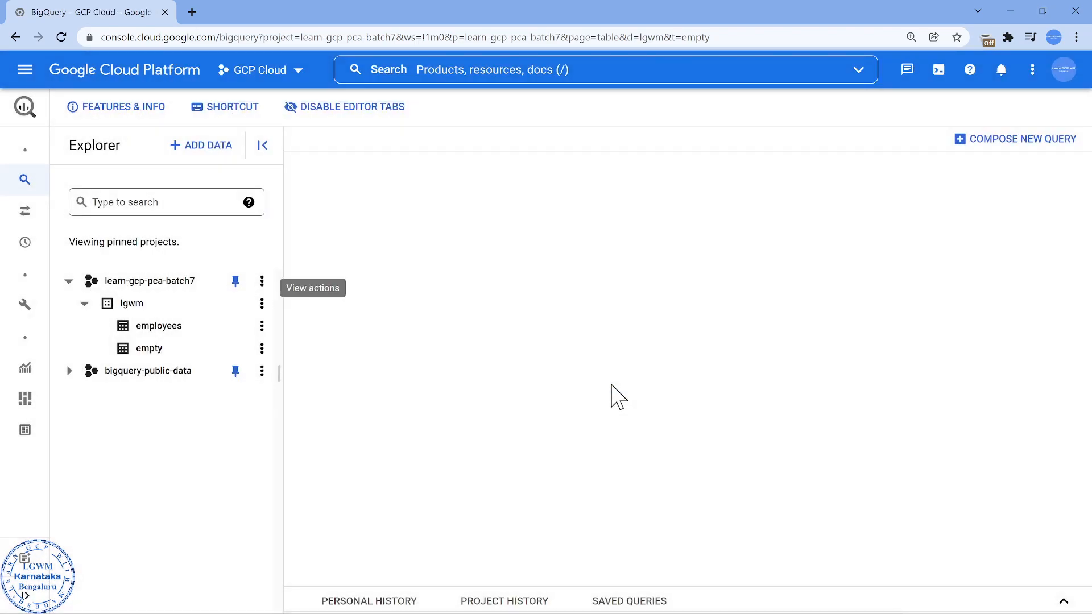
# - Open the employees table and examine its details, data preview and schema
pyautogui.click(181, 329)
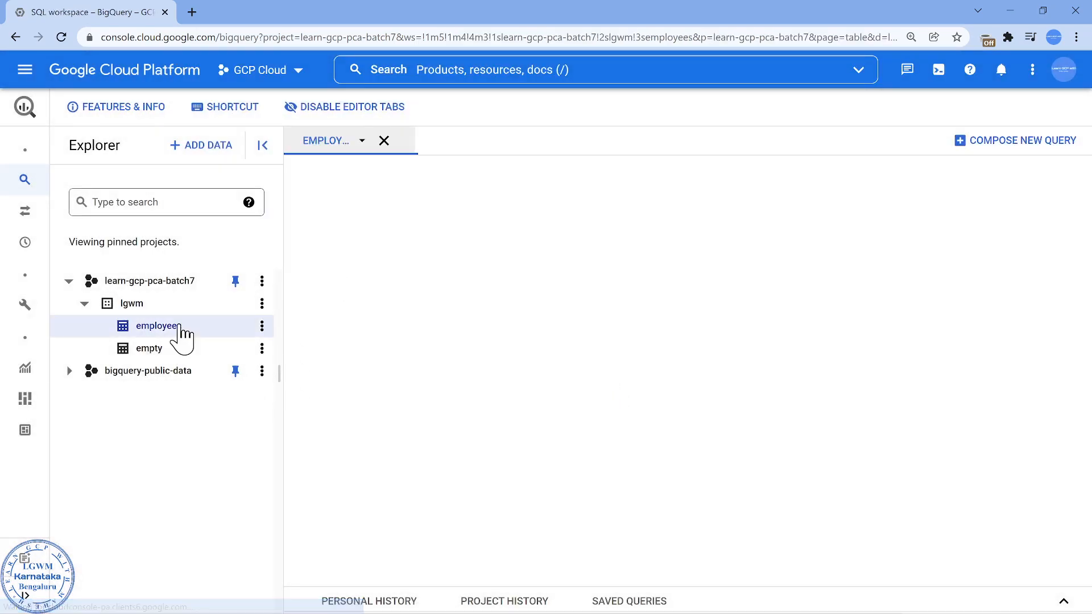
pyautogui.click(402, 217)
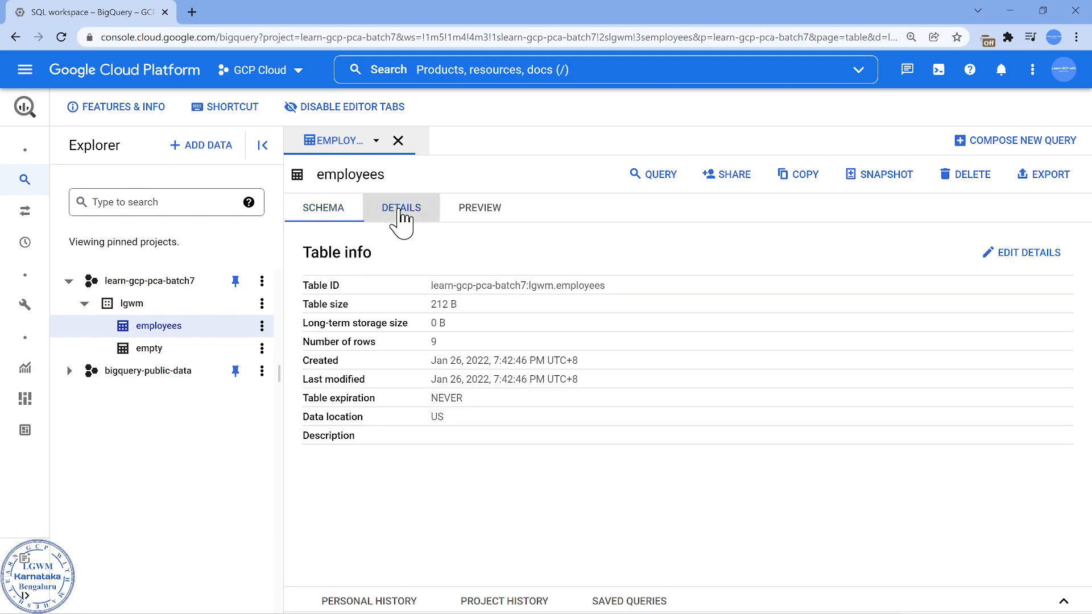
pyautogui.click(481, 213)
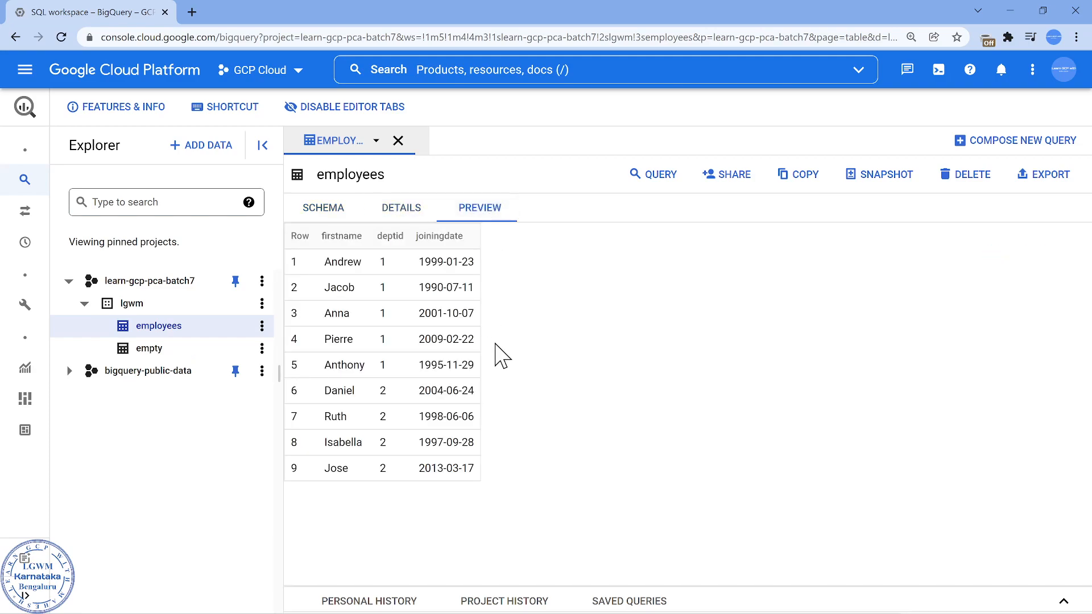
pyautogui.click(323, 213)
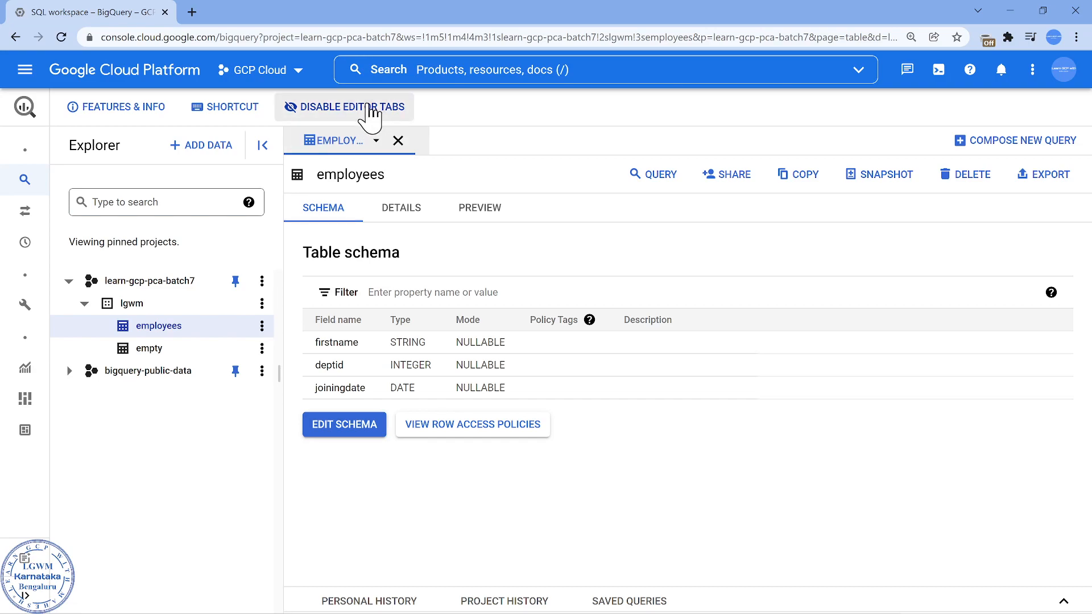
# - Disable the editor tabs and open the table creation form for dataset lgwm
pyautogui.click(367, 107)
pyautogui.click(722, 433)
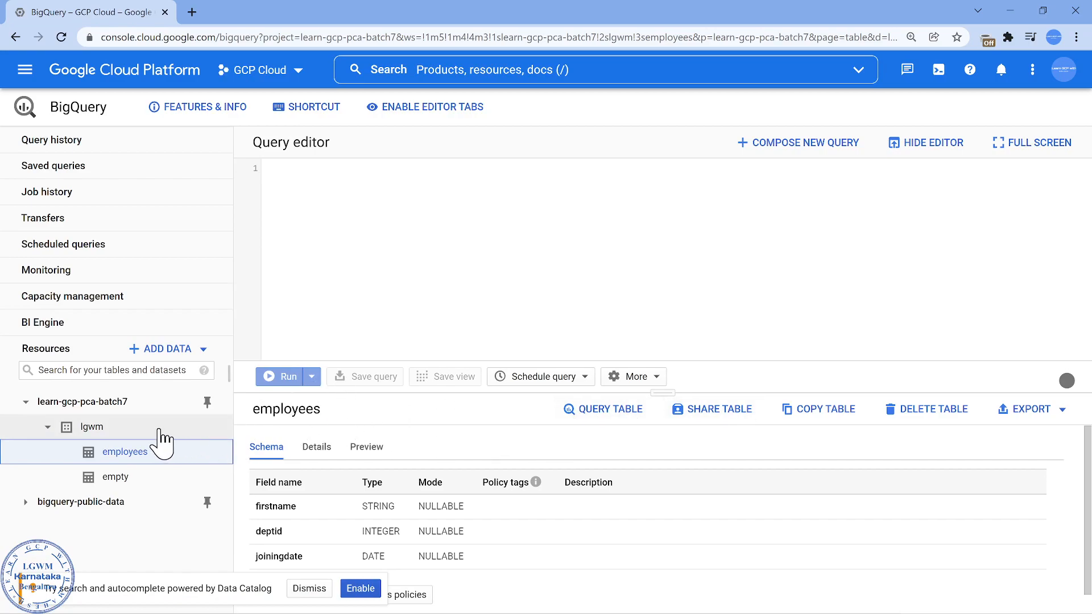
pyautogui.click(92, 427)
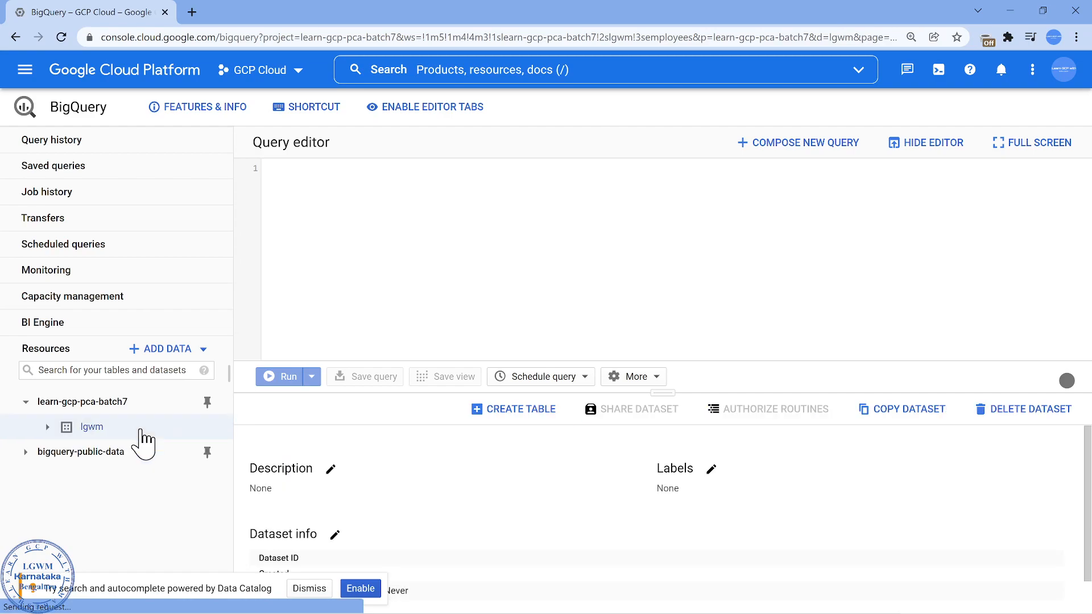
pyautogui.click(551, 410)
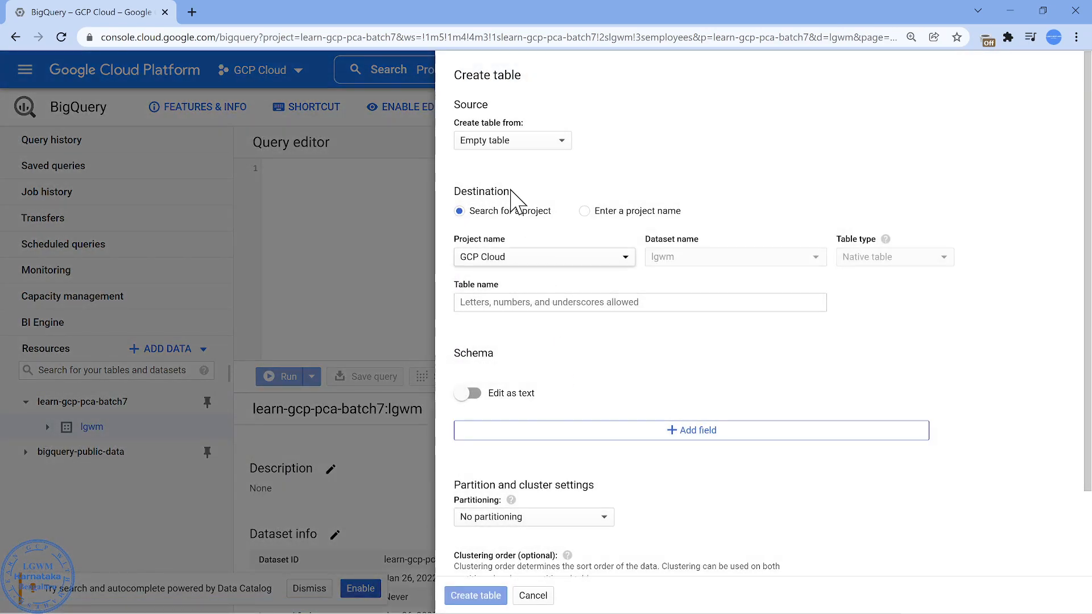
# - Set the table source to Upload and select the file bigquery_console.csv
pyautogui.click(546, 140)
pyautogui.click(554, 169)
pyautogui.click(564, 142)
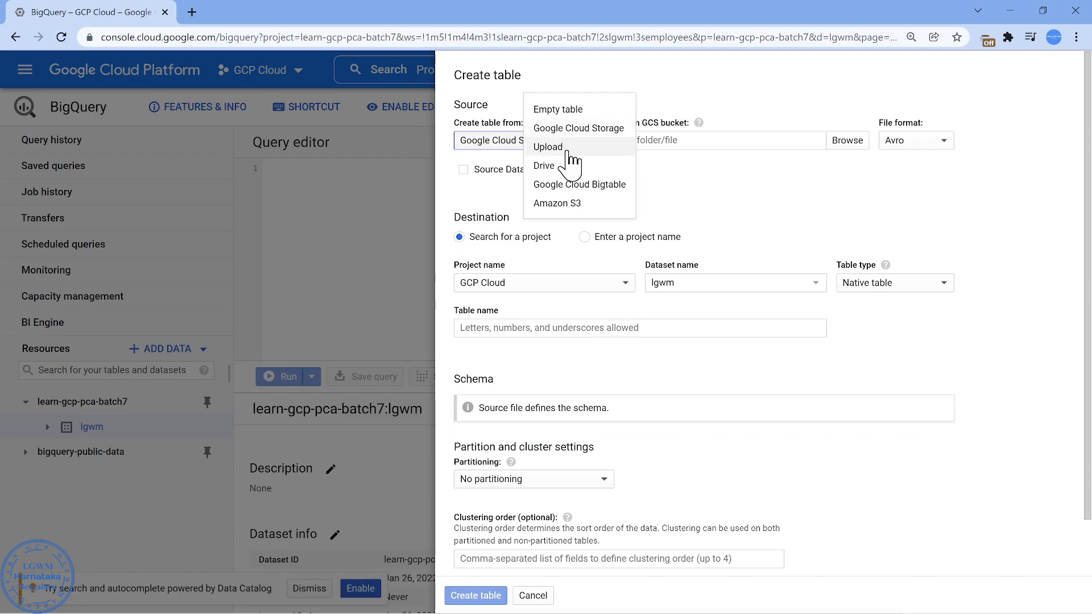
pyautogui.click(566, 150)
pyautogui.click(848, 140)
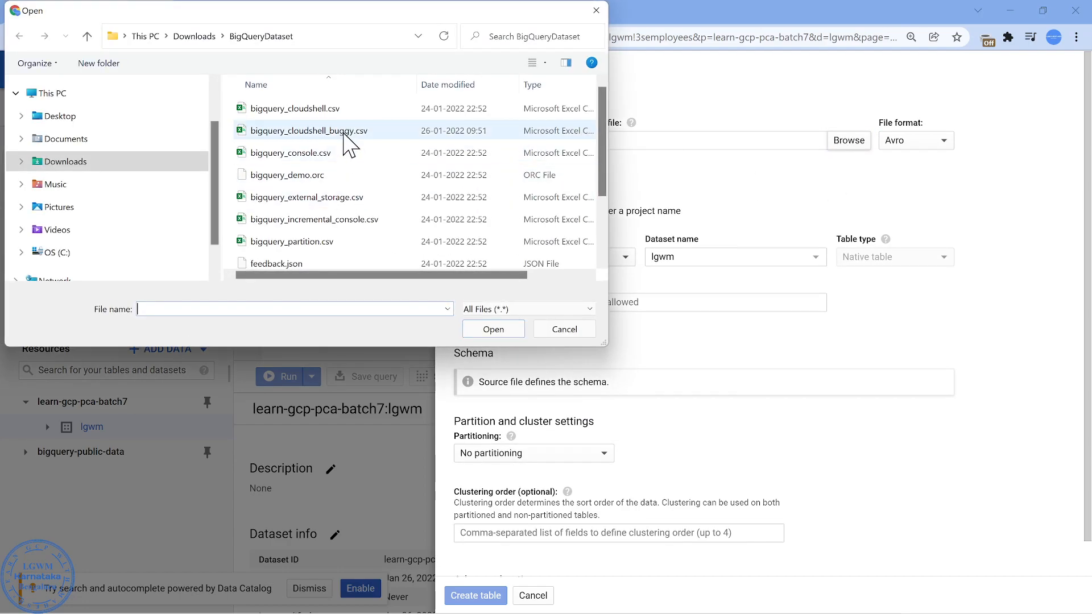
pyautogui.doubleClick(339, 159)
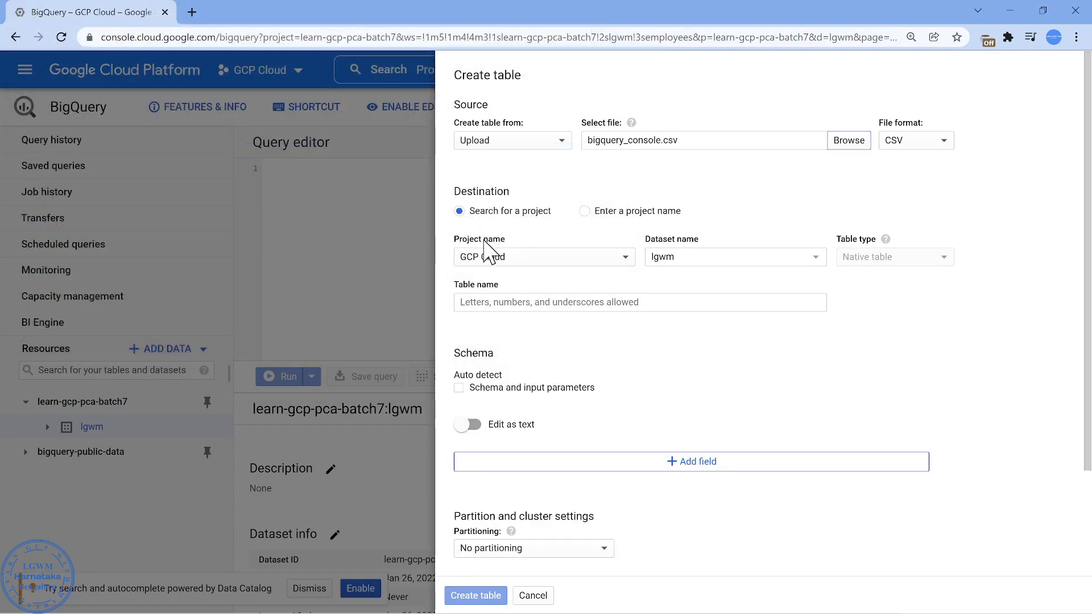
# - Create the table as emp with auto-detected schema and expand dataset lgwm to list its tables
pyautogui.click(566, 302)
pyautogui.write('emp')
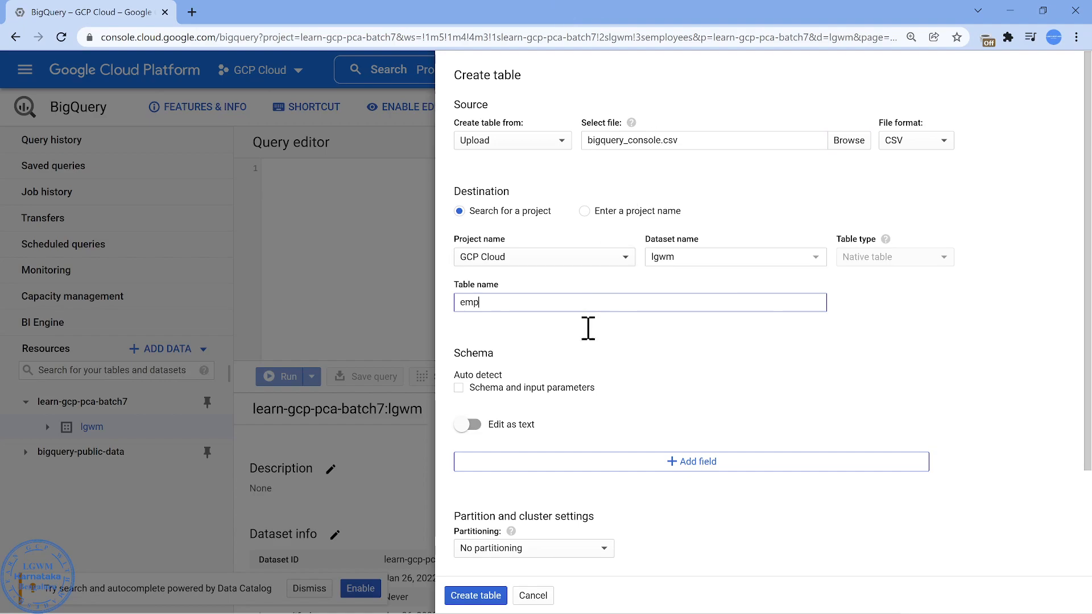
pyautogui.click(573, 391)
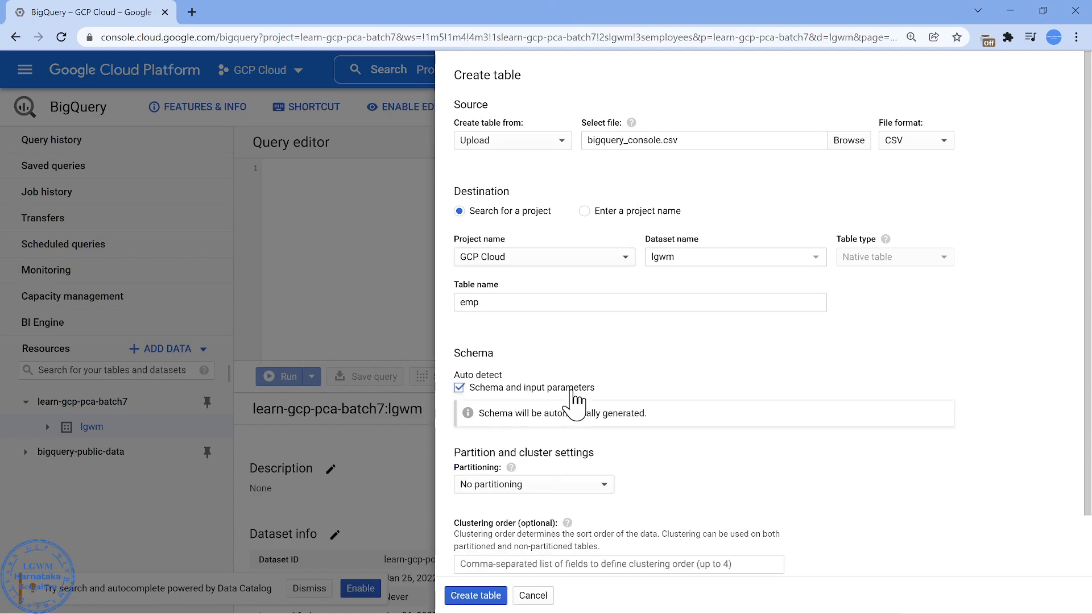
pyautogui.scroll(-2, 576, 398)
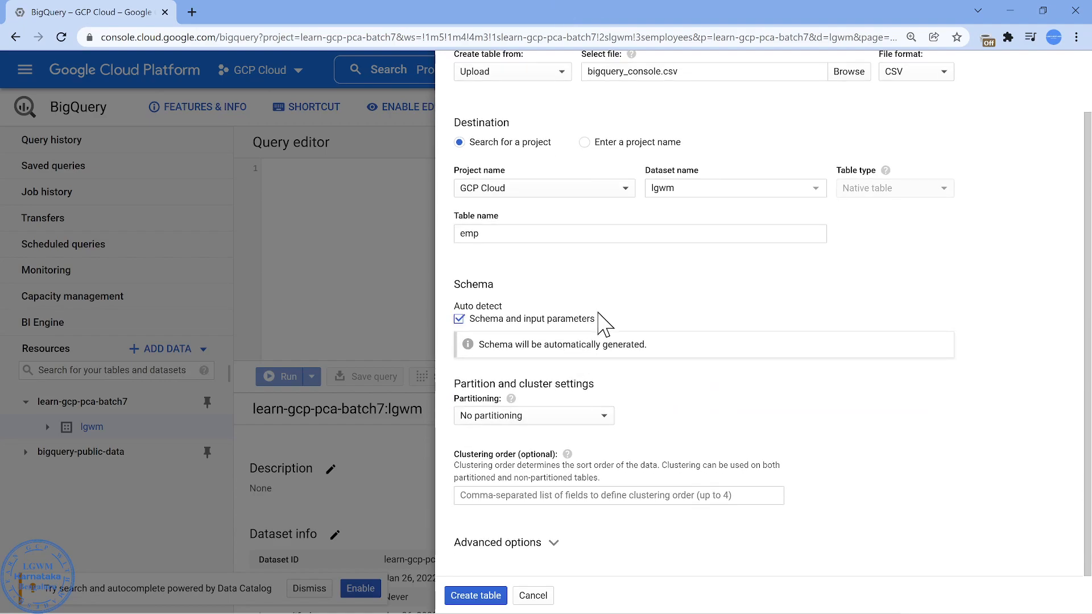
pyautogui.click(487, 597)
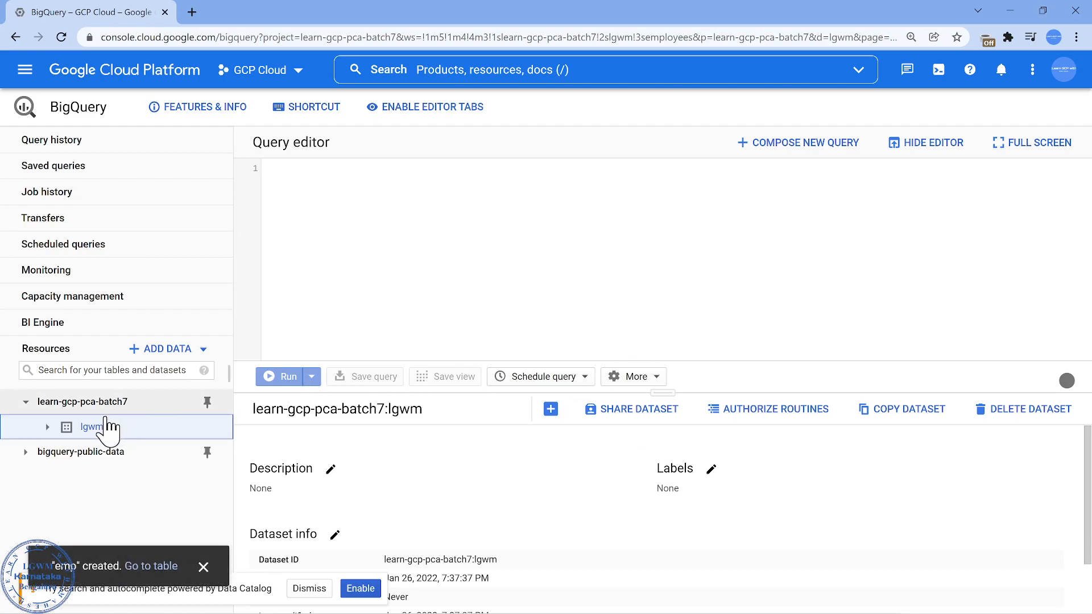
pyautogui.click(48, 427)
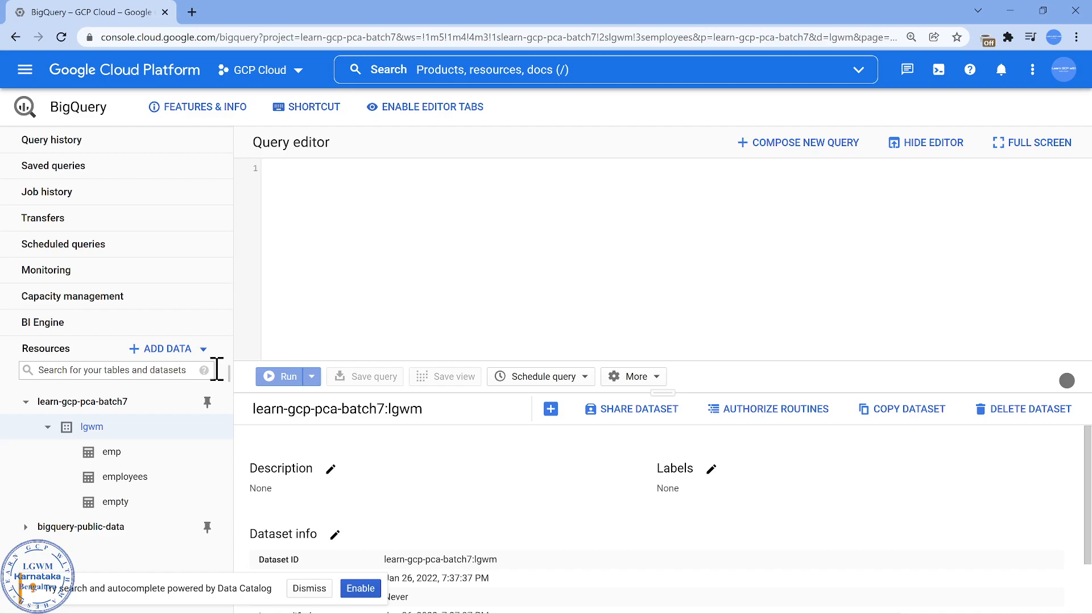
# - Enable the editor tabs again and show the personal job history in an enlarged view
pyautogui.click(453, 114)
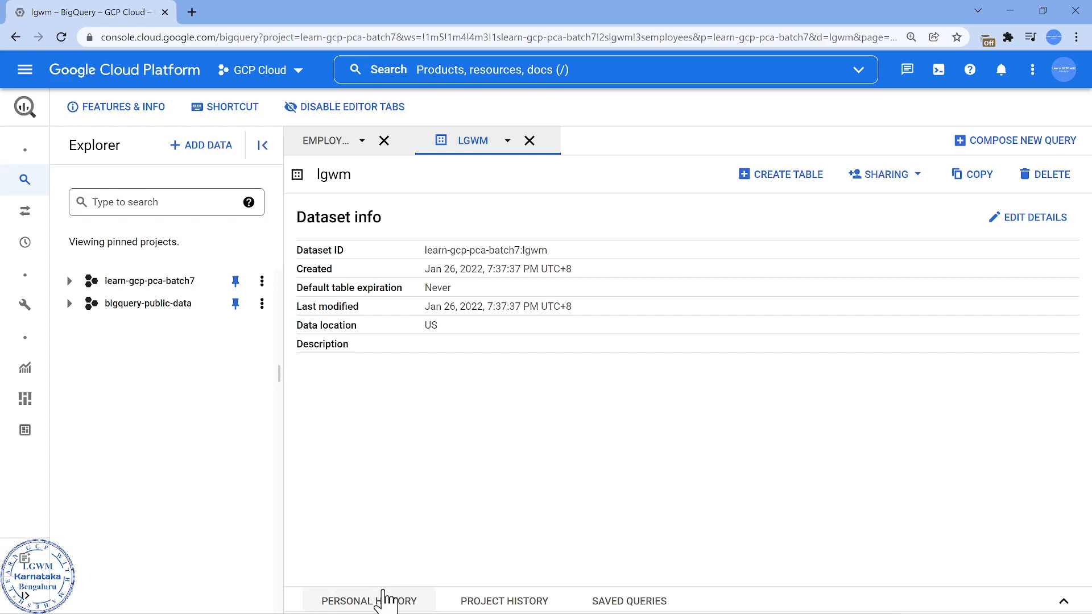
pyautogui.click(384, 600)
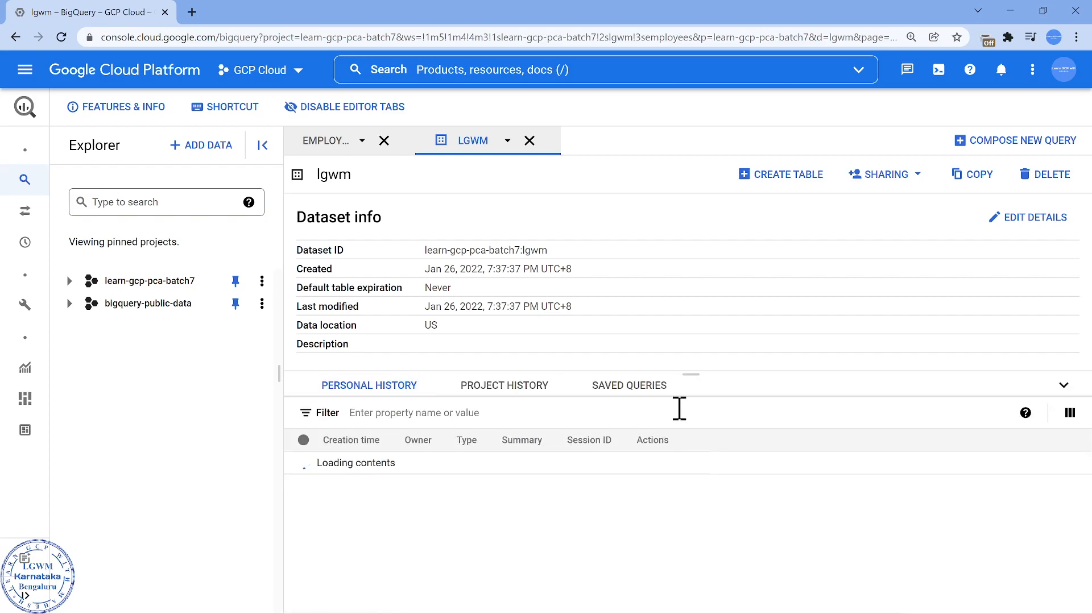
pyautogui.moveTo(694, 370); pyautogui.dragTo(650, 188)
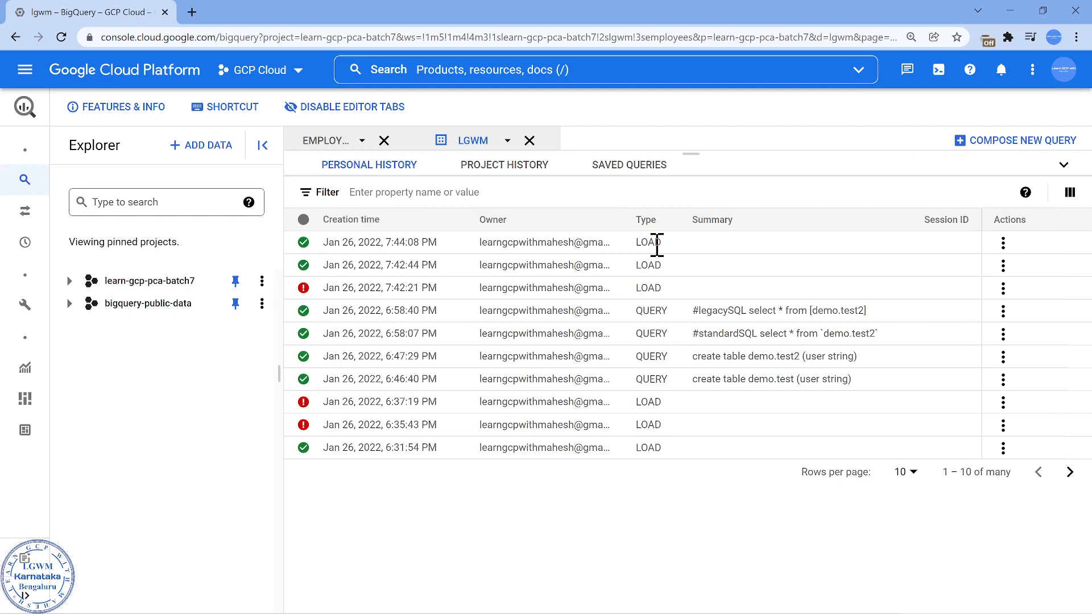
# - Repeat the most recent load job, choosing bigquery_console.csv as the source file
pyautogui.click(1003, 242)
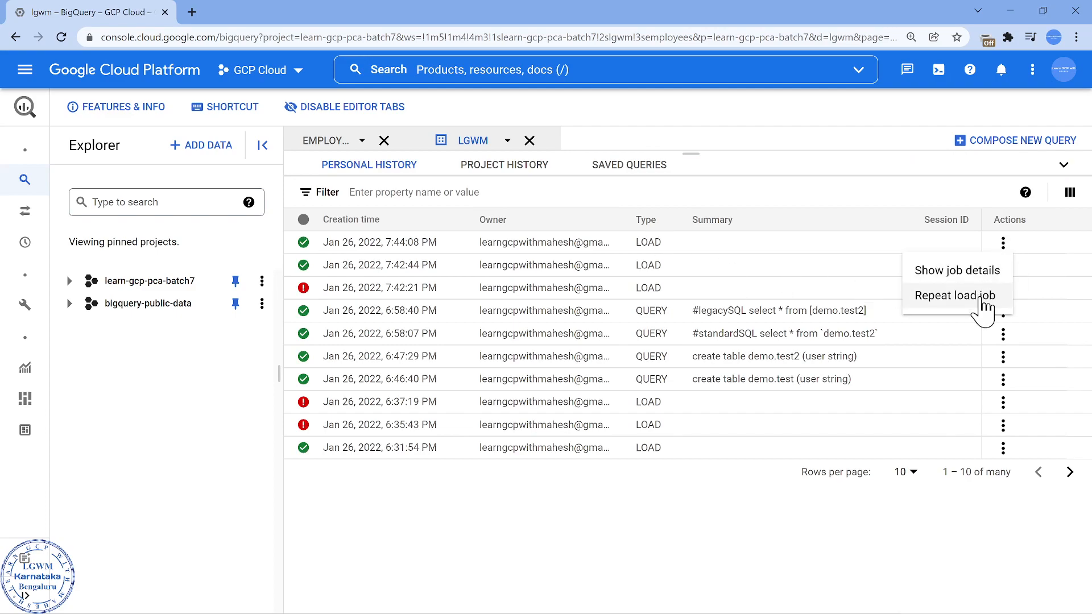
pyautogui.click(982, 296)
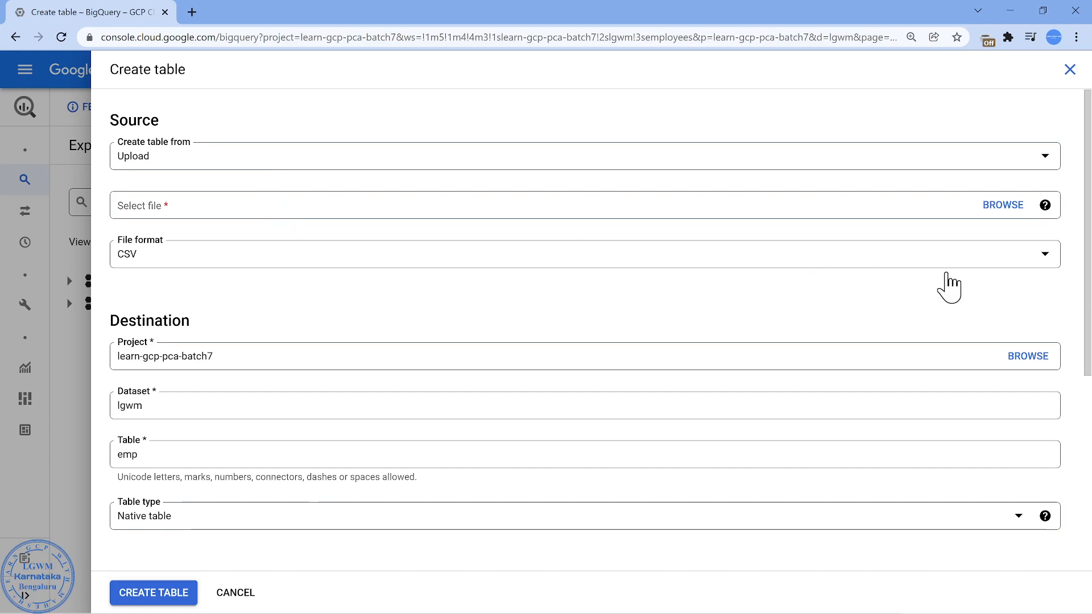
pyautogui.click(1005, 207)
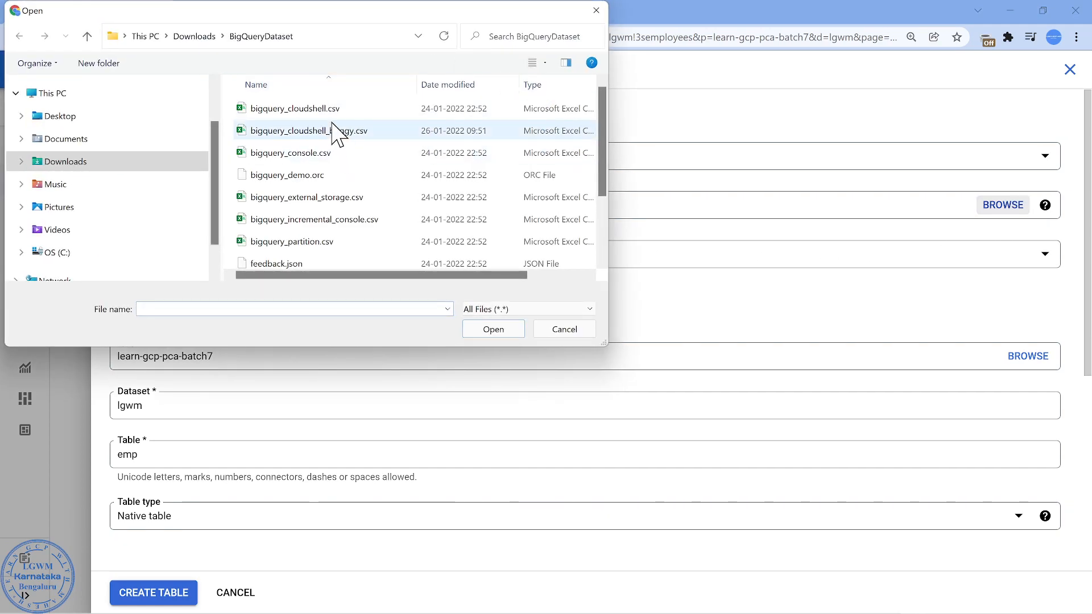
pyautogui.click(344, 168)
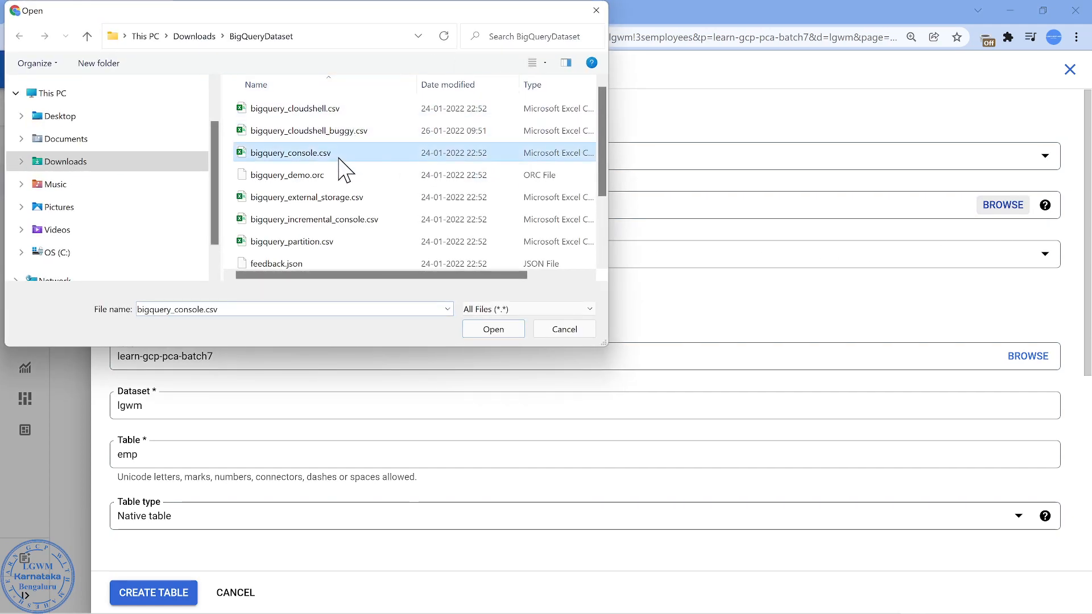
pyautogui.click(494, 330)
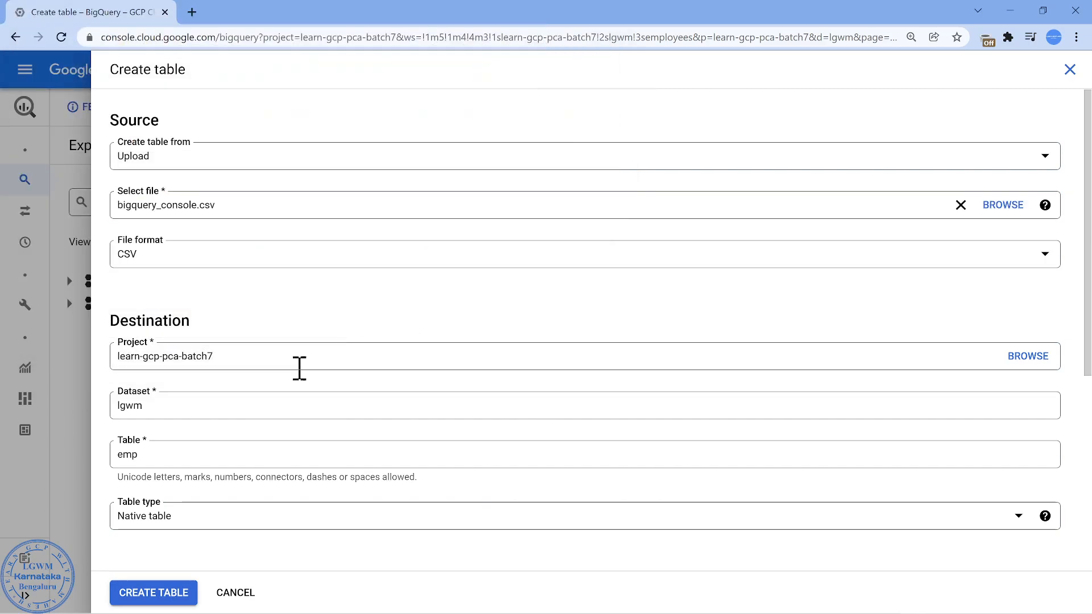
# - Set the repeated job's dataset to lgwm2, review its schema settings and quit editing without creating the table
pyautogui.click(236, 412)
pyautogui.write('2')
pyautogui.click(575, 325)
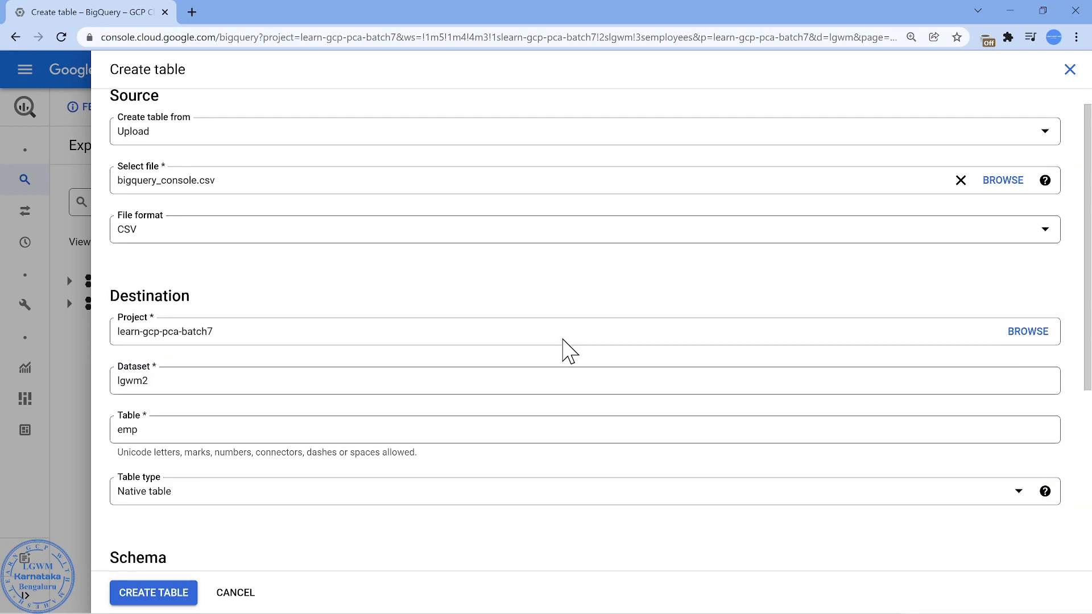
pyautogui.scroll(-2, 563, 340)
pyautogui.scroll(-3, 195, 432)
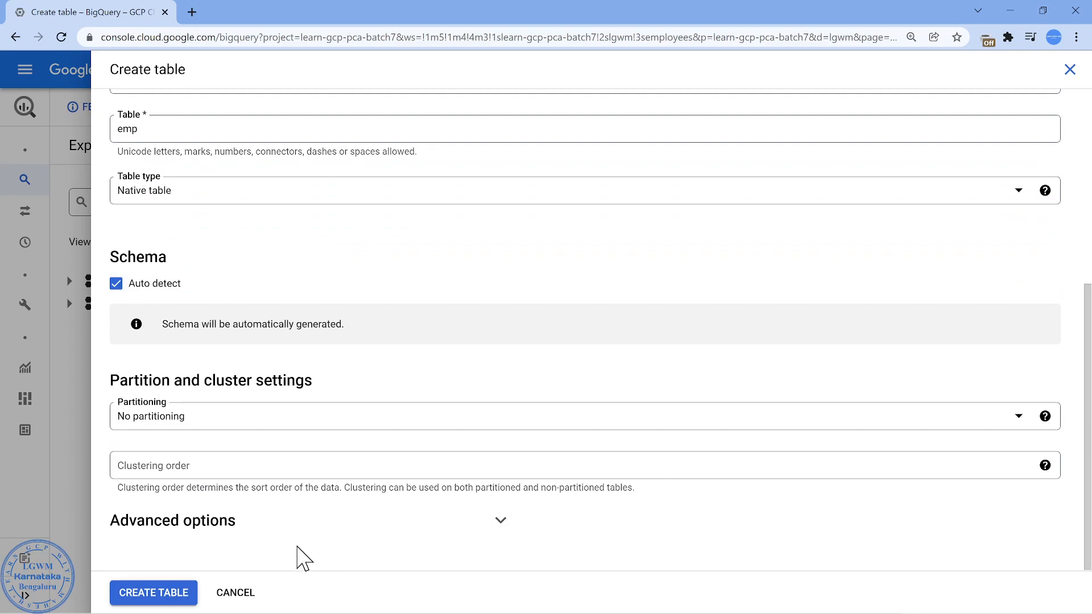
pyautogui.click(236, 593)
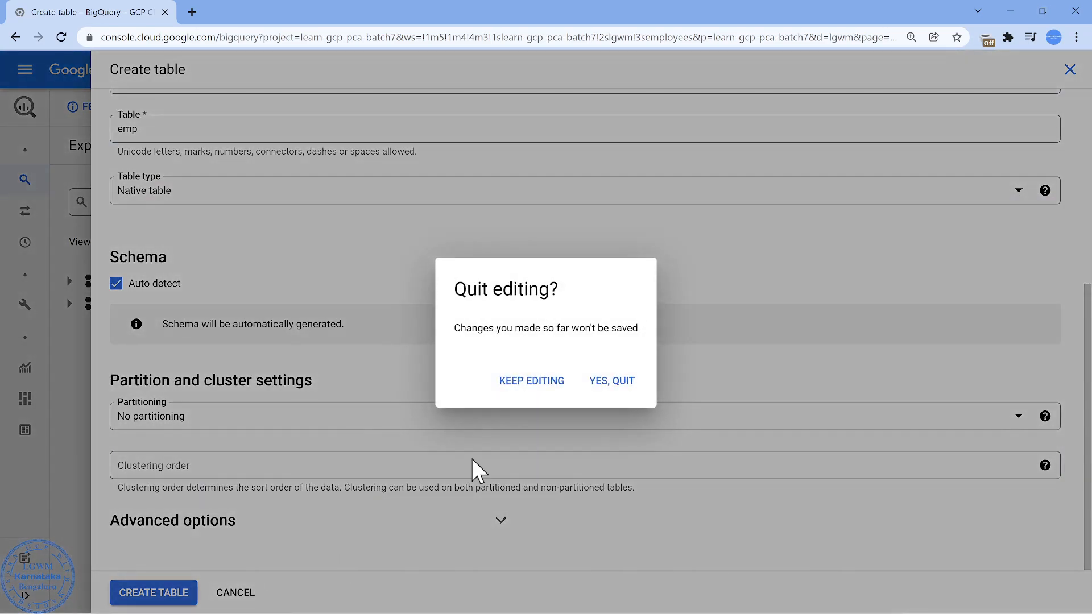
pyautogui.click(614, 394)
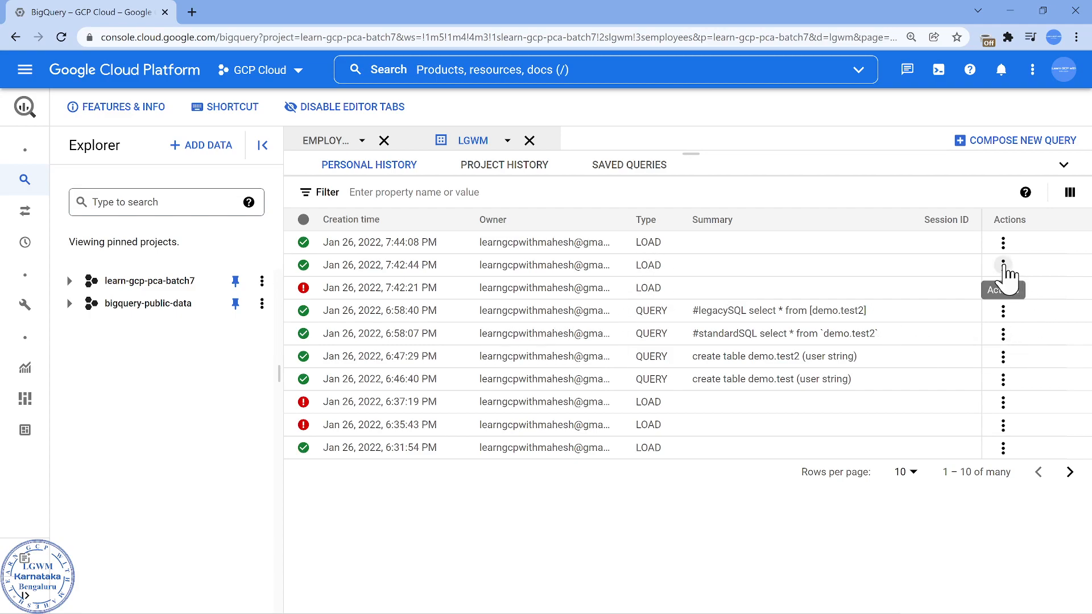
# - Repeat the 7:42:44 PM load job for the employees table, choosing bigquery_console.csv as the source file
pyautogui.click(1003, 266)
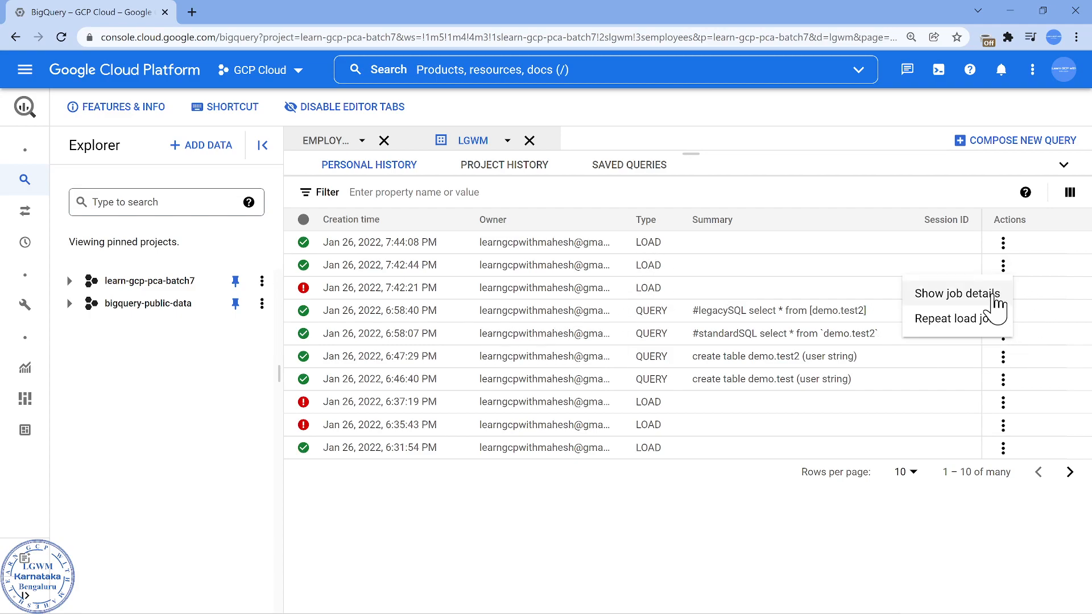
pyautogui.click(987, 320)
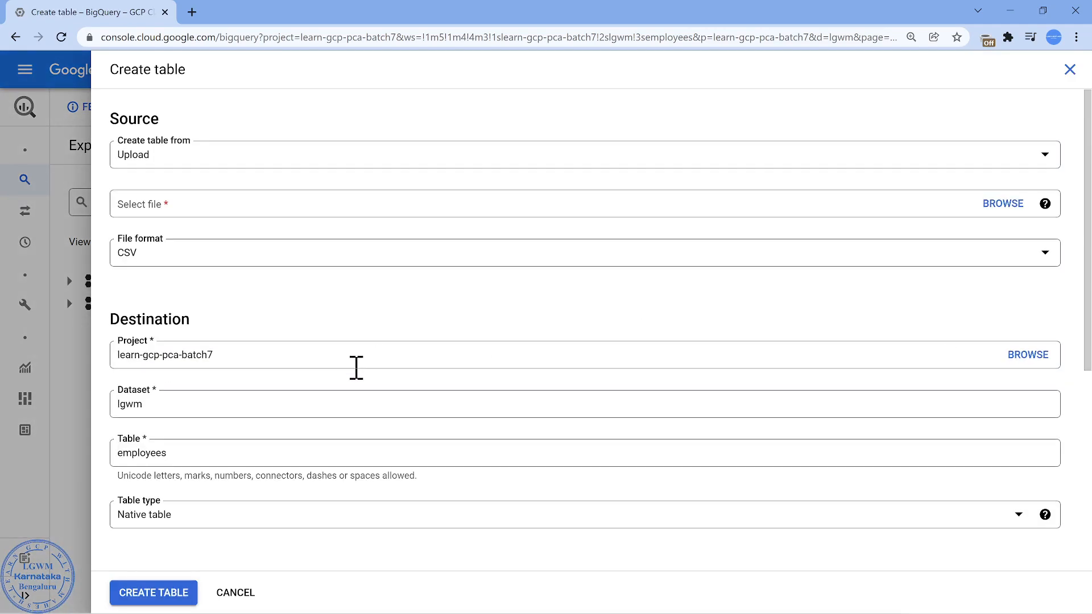
pyautogui.scroll(-4, 356, 367)
pyautogui.scroll(4, 356, 368)
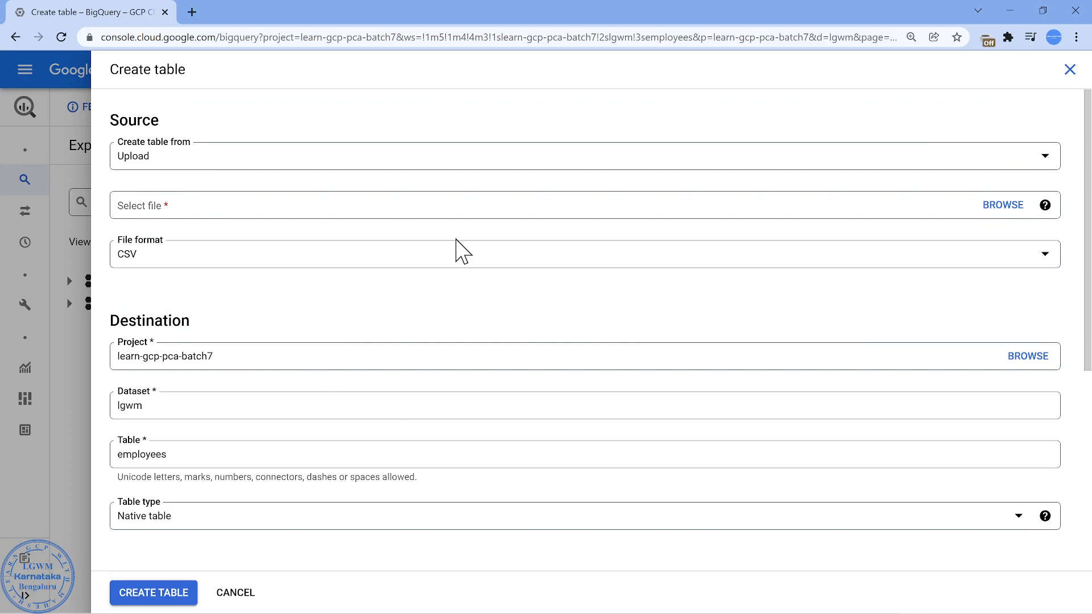
pyautogui.click(1003, 205)
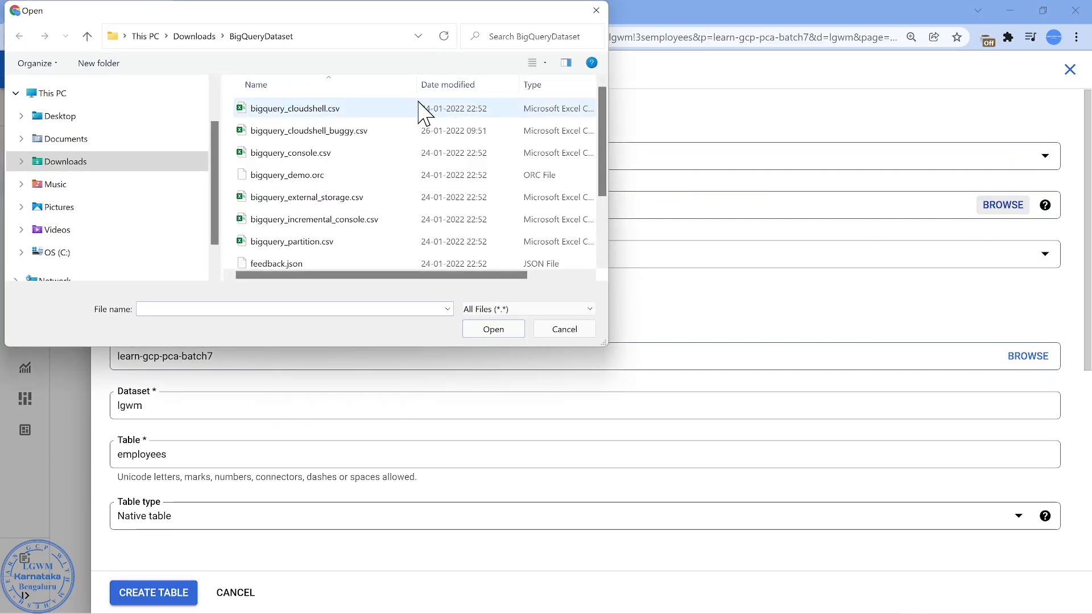
pyautogui.click(329, 154)
pyautogui.doubleClick(329, 154)
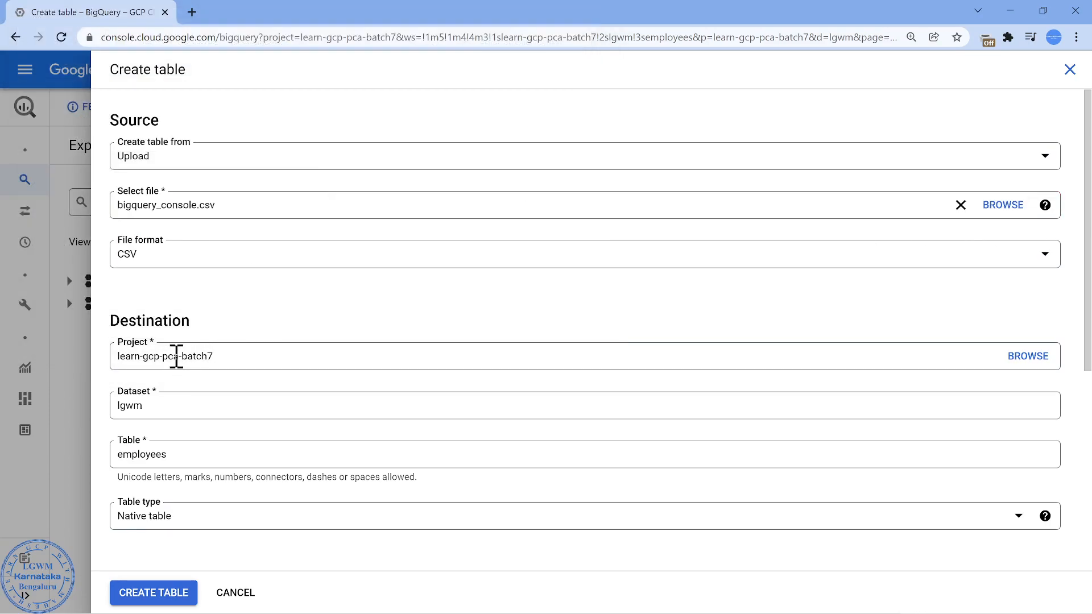
# - Set the destination dataset of the repeated employees load to lgwm2
pyautogui.scroll(-1, 175, 285)
pyautogui.click(164, 331)
pyautogui.write('2')
pyautogui.click(504, 565)
pyautogui.scroll(-2, 454, 497)
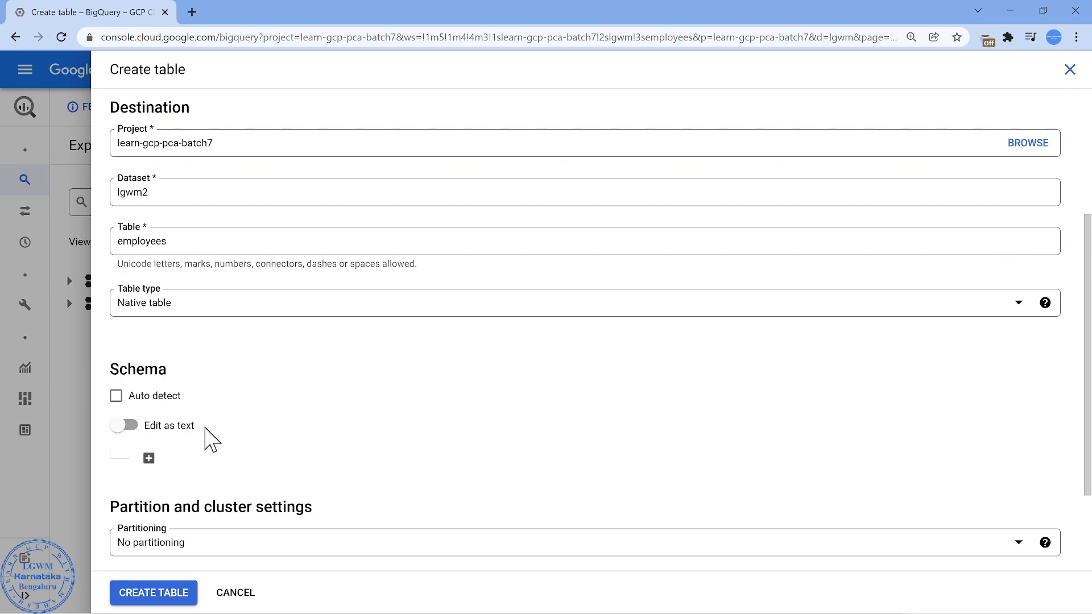
# - Expand the advanced options and examine which settings the repeated employees load job carries over
pyautogui.scroll(-3, 250, 403)
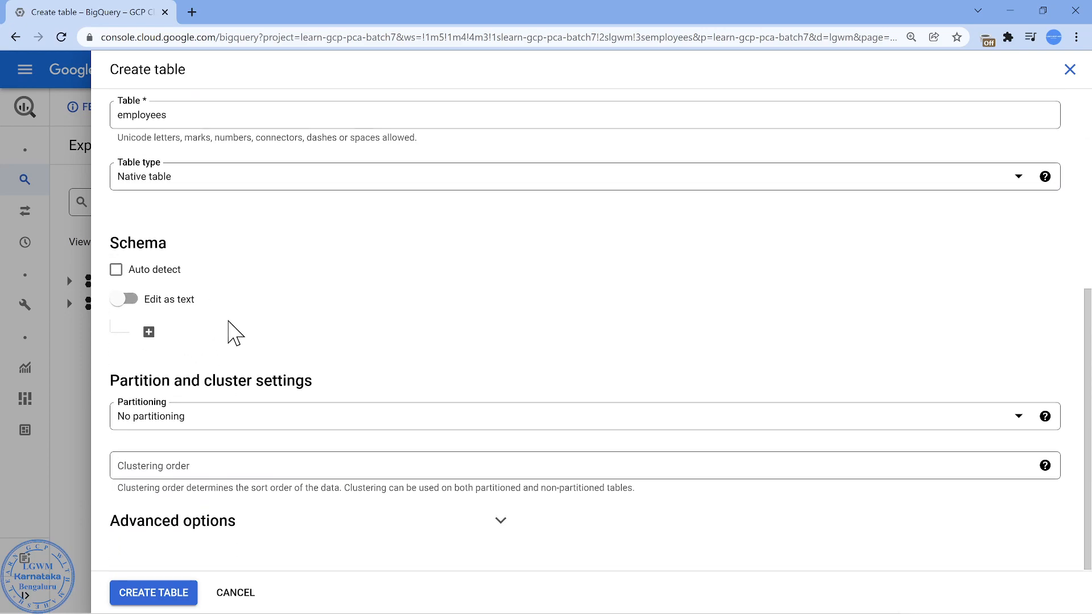
pyautogui.click(506, 541)
pyautogui.scroll(-6, 500, 455)
pyautogui.moveTo(131, 374); pyautogui.dragTo(112, 383)
pyautogui.scroll(6, 243, 317)
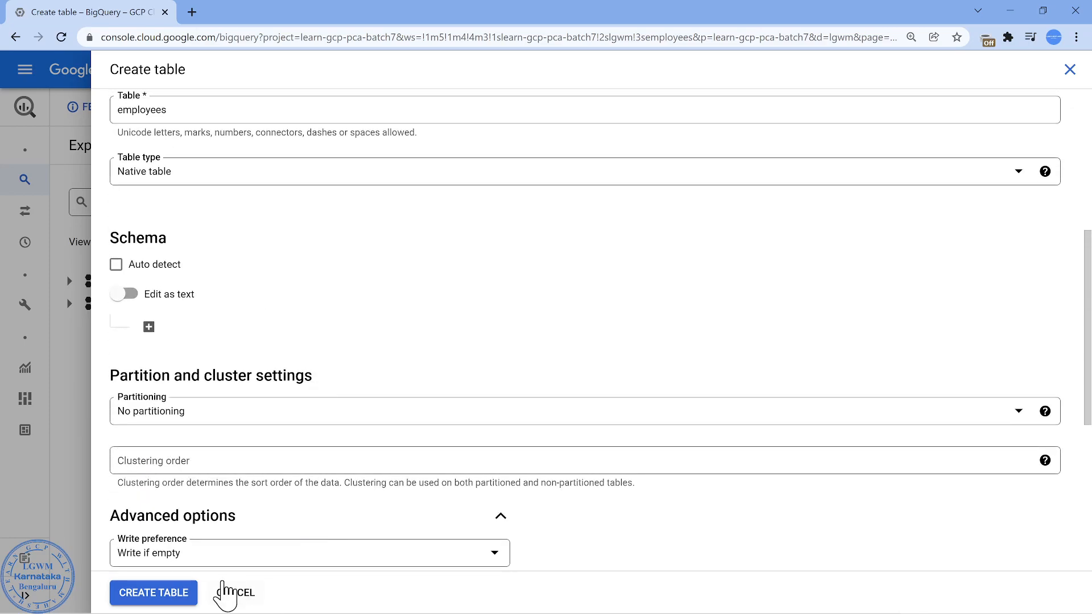
# - Quit the repeated employees load without creating the table and disable the editor tabs, opting out without feedback
pyautogui.click(226, 593)
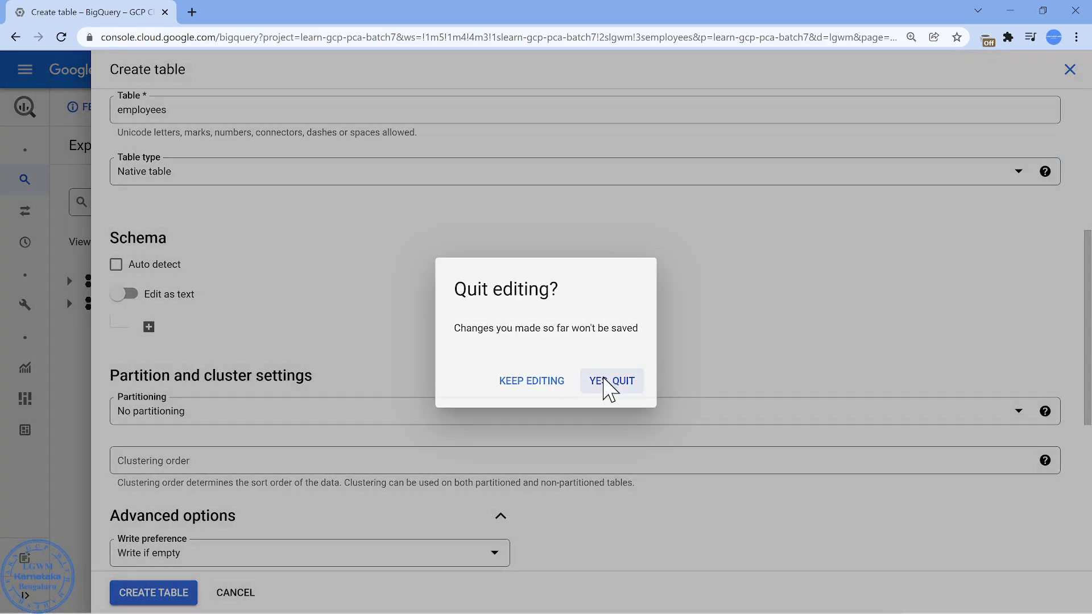
pyautogui.click(609, 382)
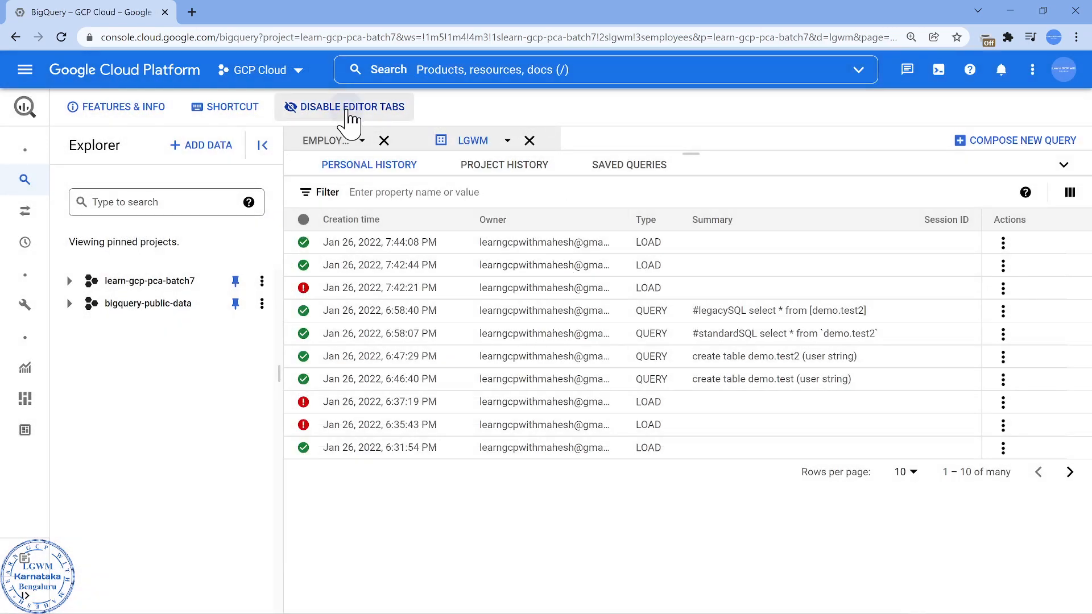
pyautogui.click(347, 108)
pyautogui.click(731, 455)
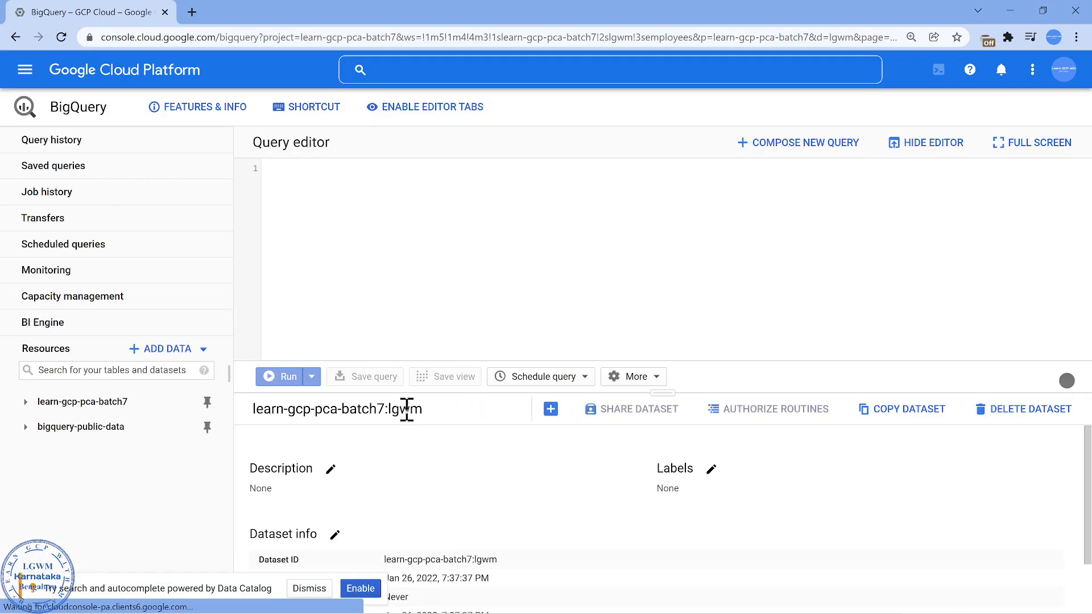
# - Open the job history, enlarge its pane and expand the successful 7:42 PM employees load job
pyautogui.click(99, 195)
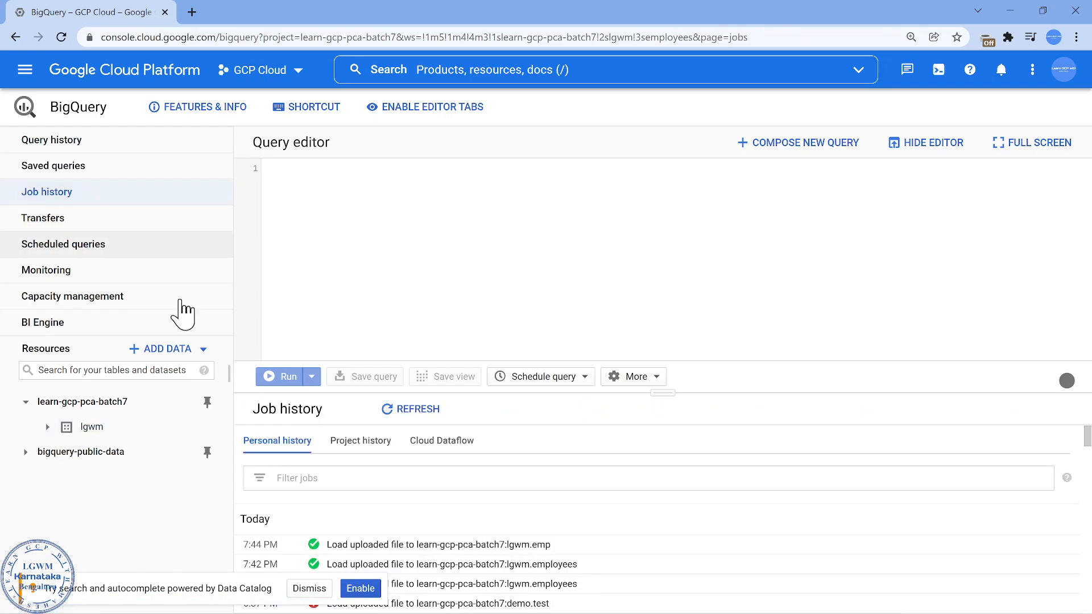
pyautogui.moveTo(660, 395); pyautogui.dragTo(648, 229)
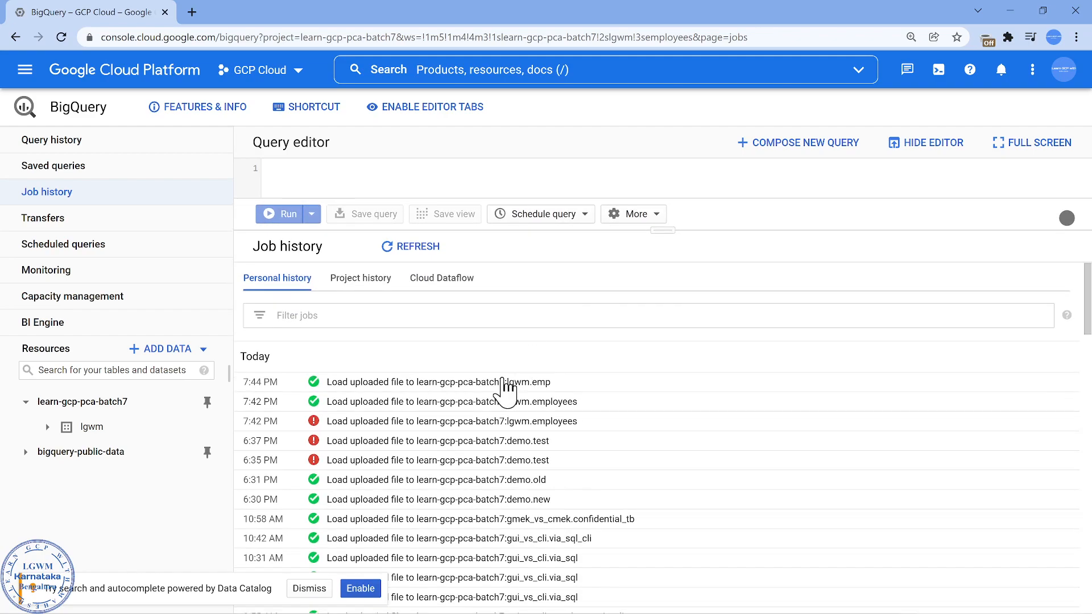
pyautogui.click(566, 402)
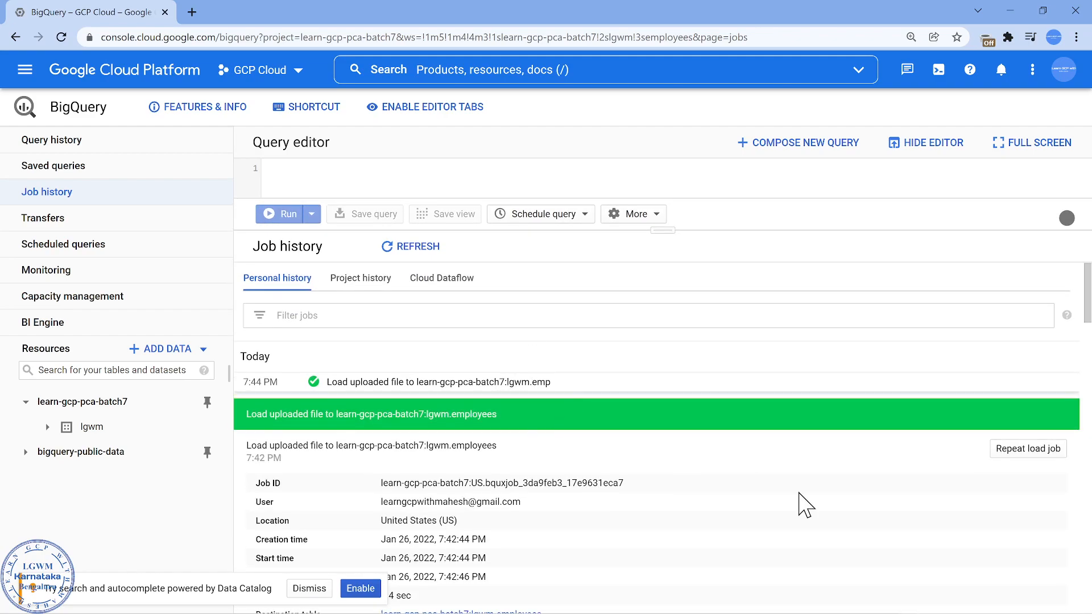
# - Repeat the employees load job to review its prefilled schema fields and cancel without creating the table
pyautogui.click(1024, 452)
pyautogui.scroll(-3, 646, 333)
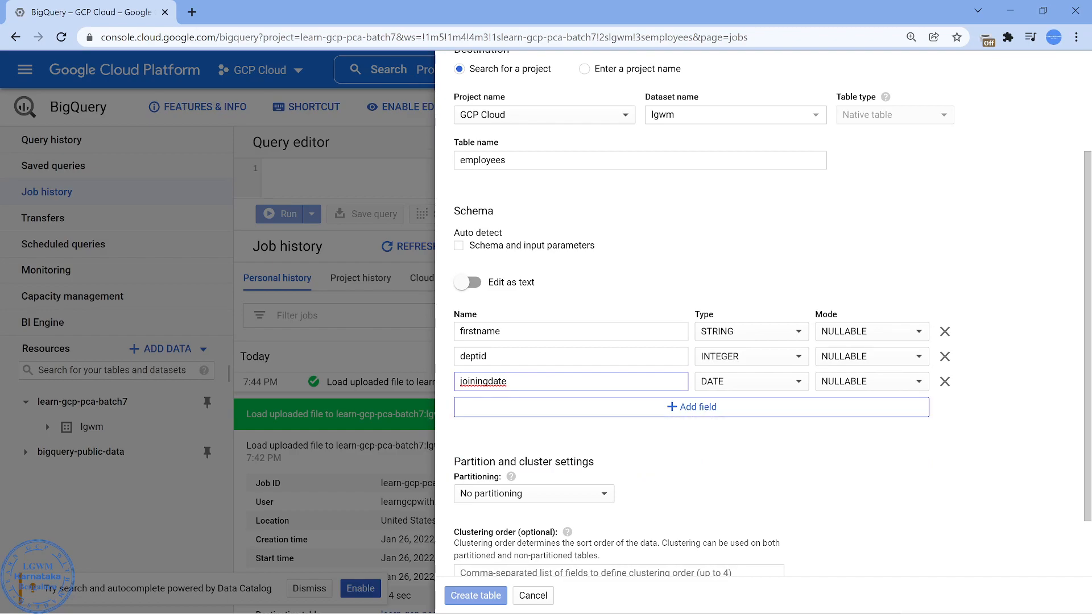
pyautogui.click(532, 595)
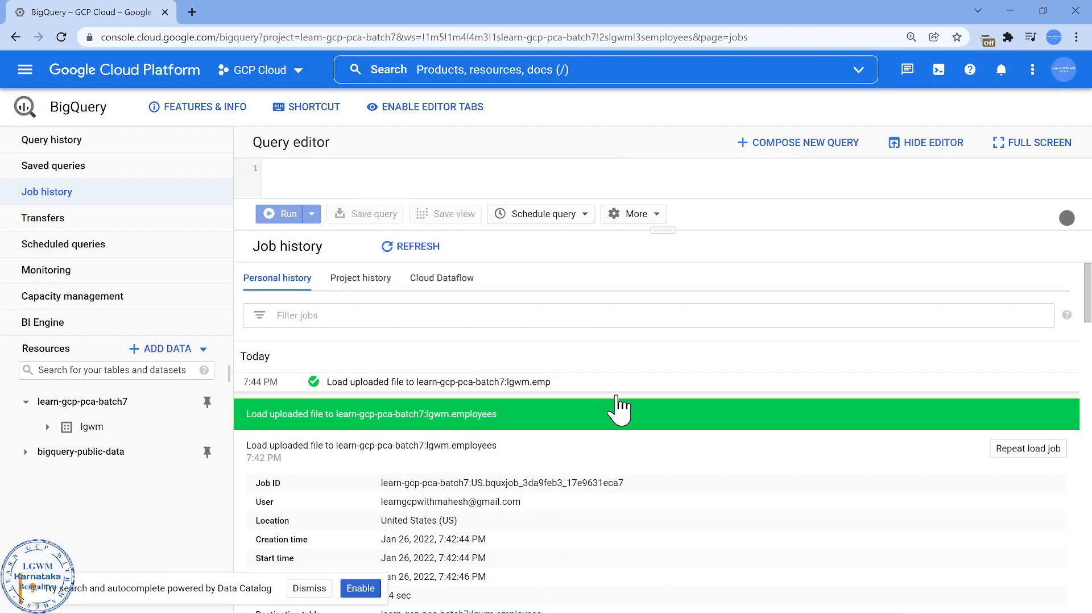
# - Enable the editor tabs again and close the reopened employees table
pyautogui.click(476, 111)
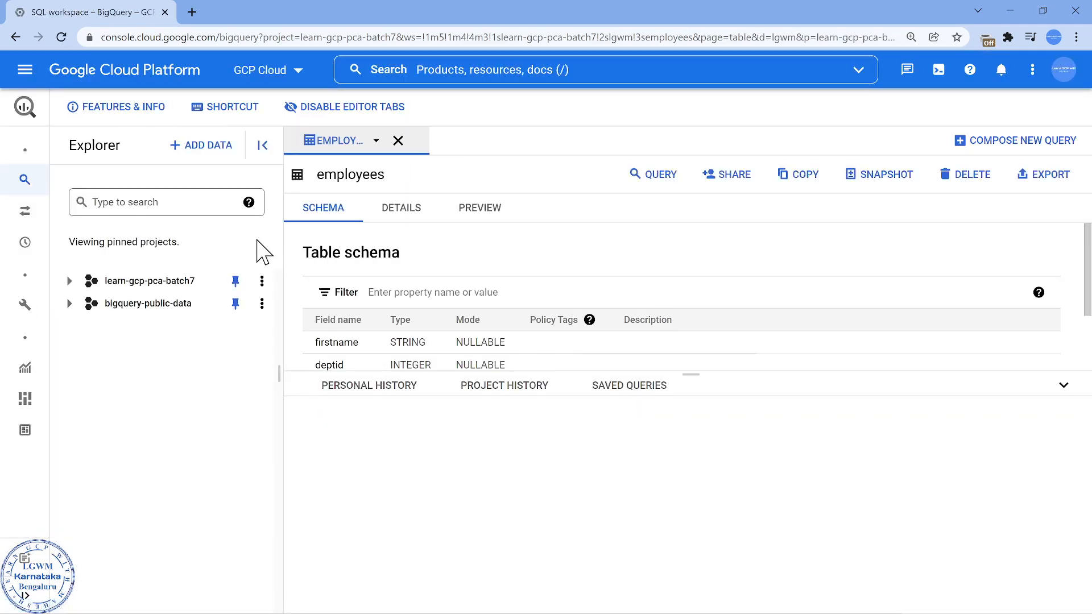
pyautogui.click(397, 142)
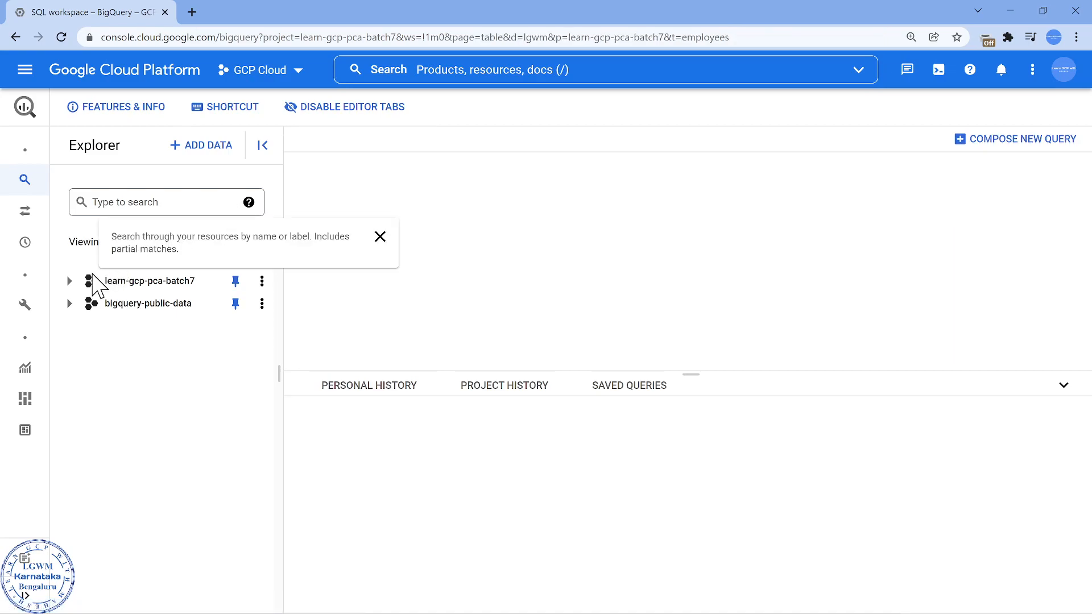
# - Expand the lgwm dataset in project learn-gcp-pca-batch7, view the emp table's schema and close it
pyautogui.click(69, 280)
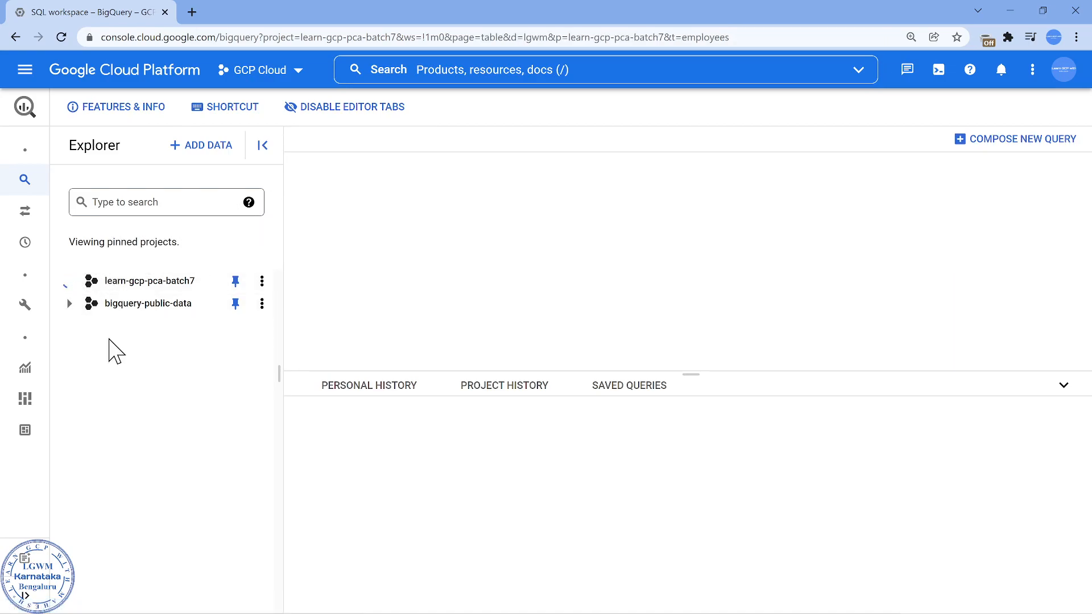
pyautogui.click(83, 303)
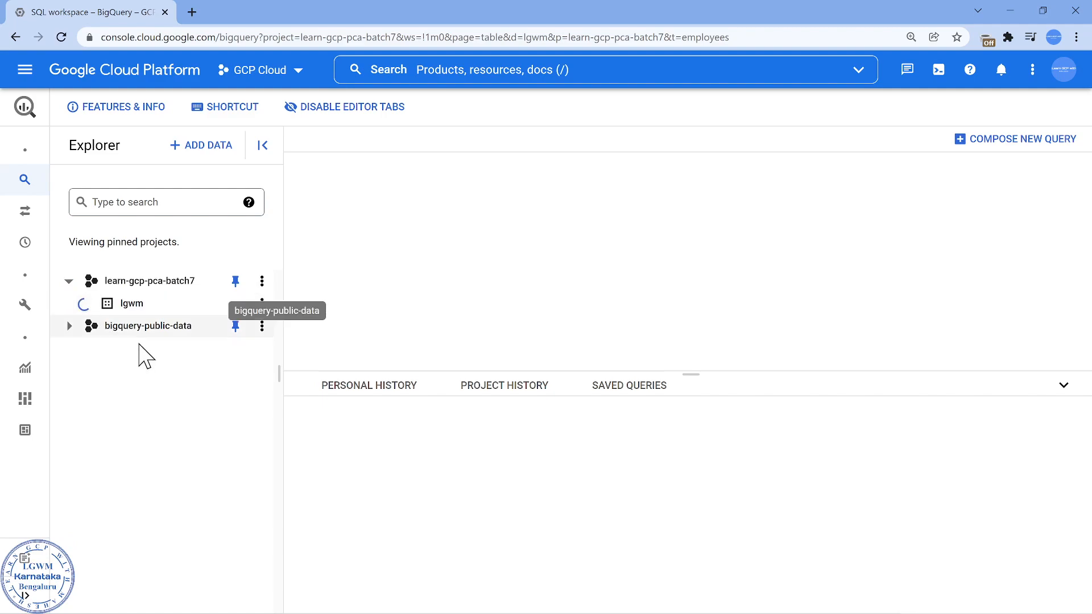
pyautogui.click(145, 326)
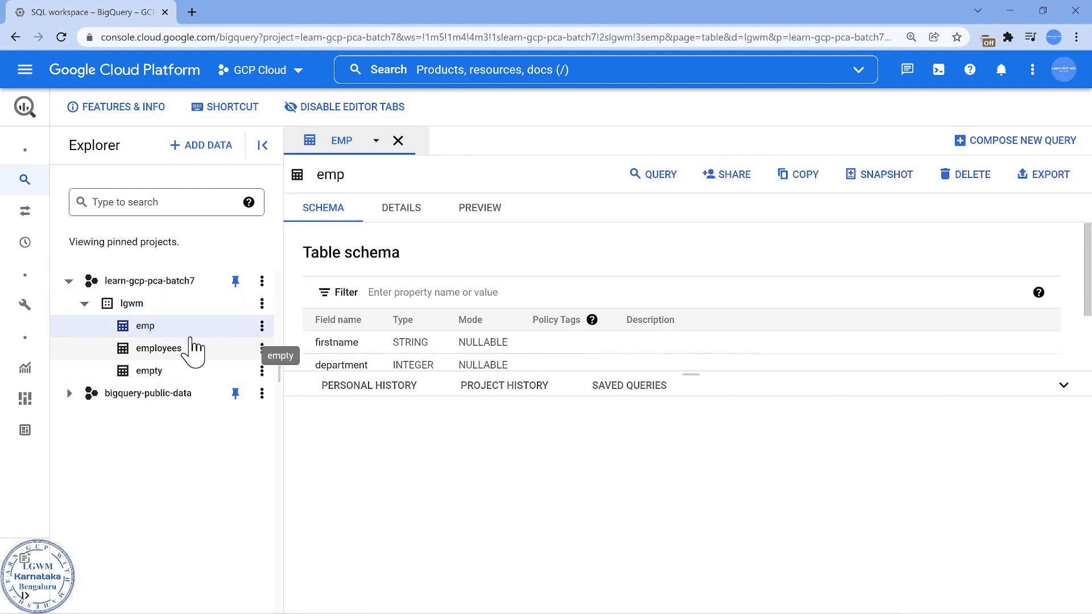
pyautogui.click(398, 141)
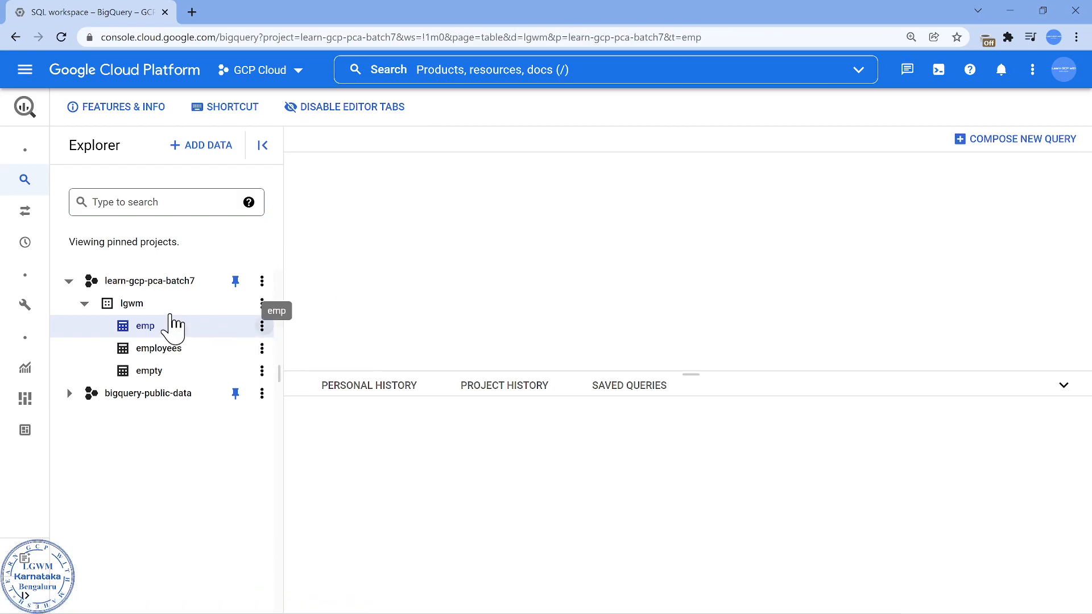
# - Try the actions available for the emp table, including opening a query on it, and close the query
pyautogui.doubleClick(153, 328)
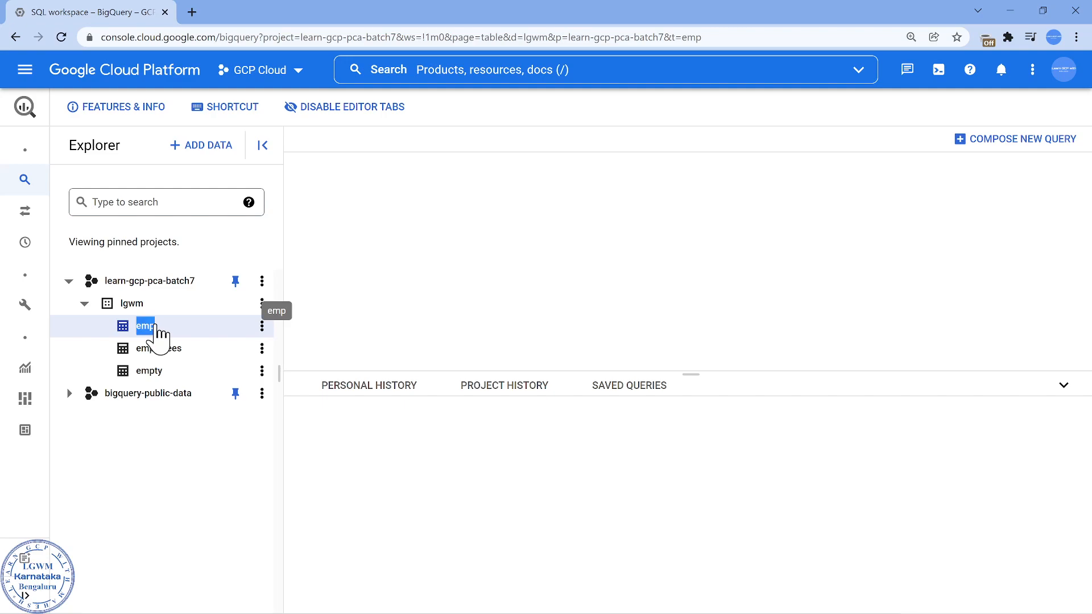
pyautogui.click(262, 327)
pyautogui.click(280, 349)
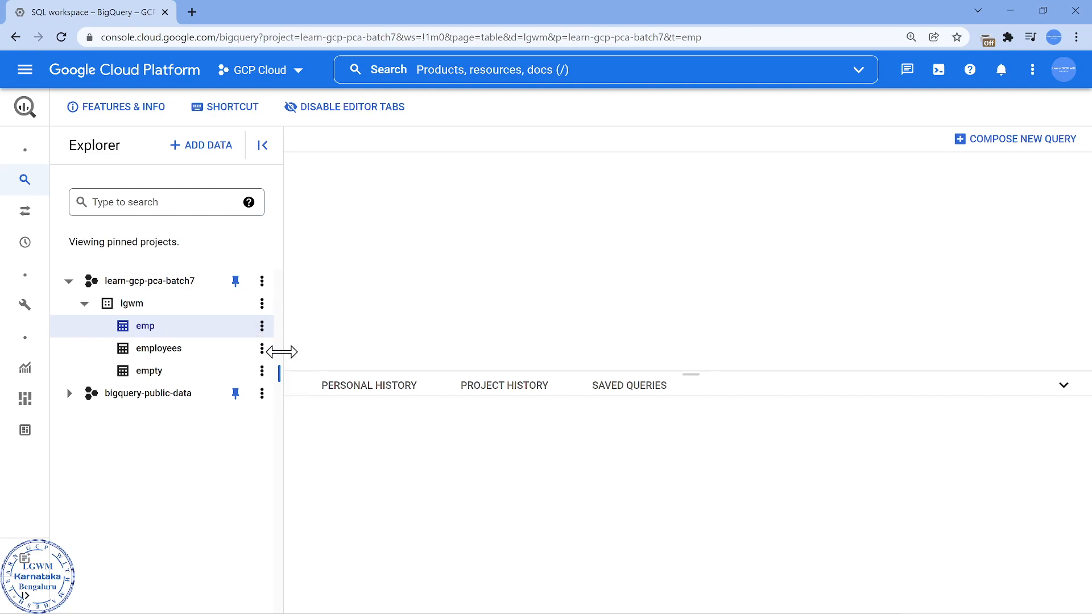
pyautogui.click(262, 327)
pyautogui.click(280, 372)
pyautogui.click(263, 327)
pyautogui.click(273, 345)
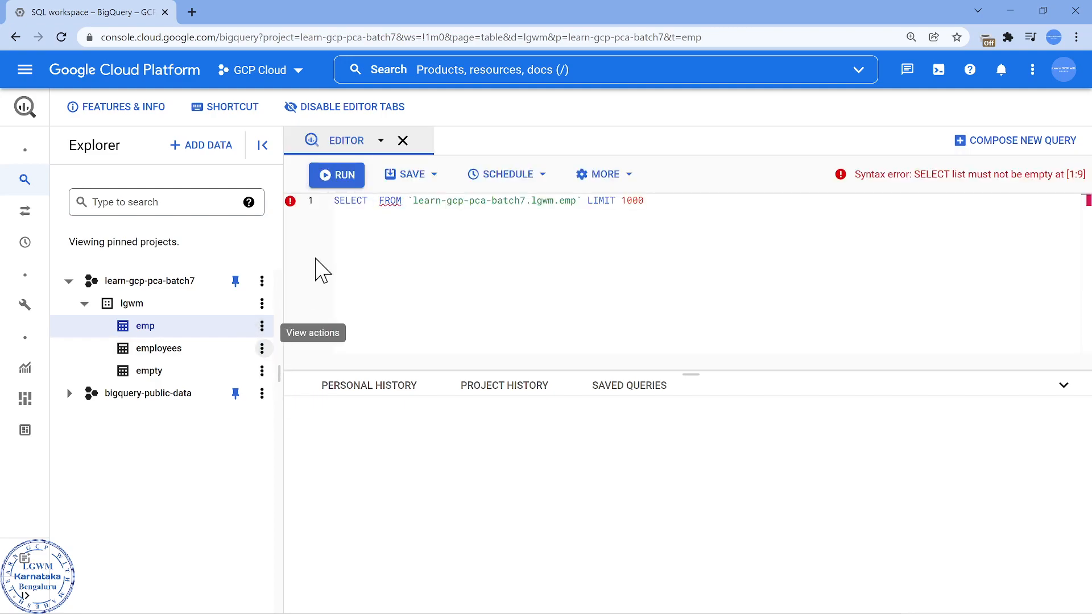
pyautogui.click(404, 141)
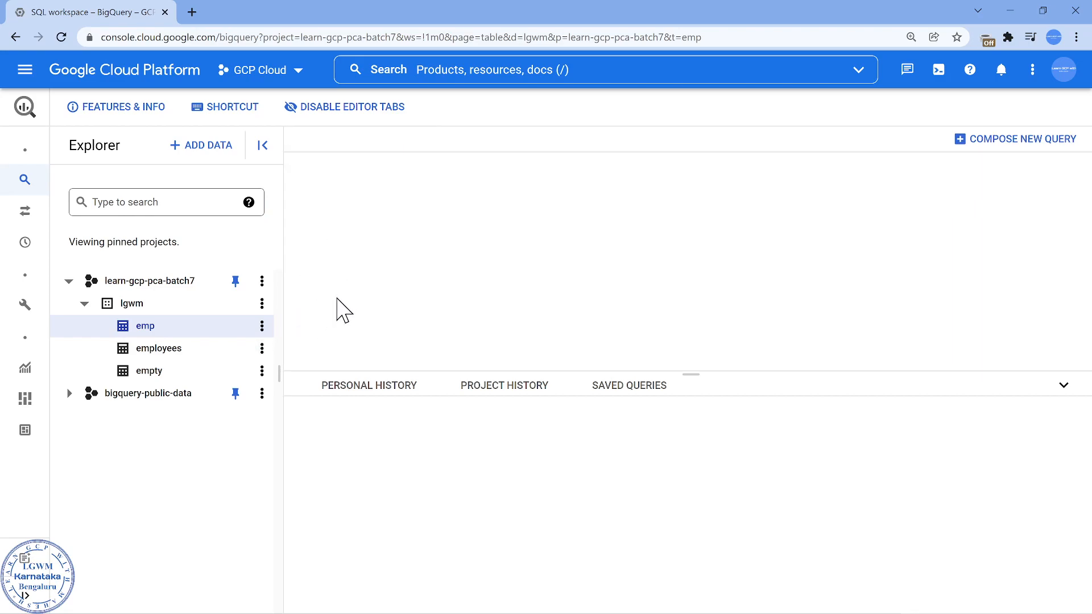
# - Reload the console page and close the emp table and the empty query editor
pyautogui.click(262, 328)
pyautogui.click(292, 350)
pyautogui.click(65, 36)
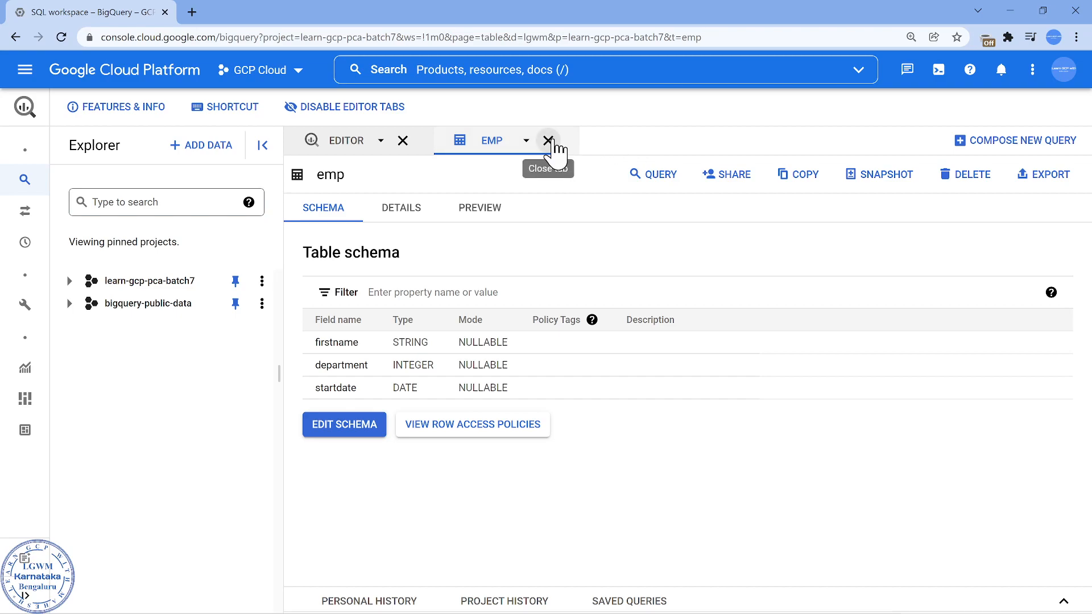
pyautogui.click(548, 141)
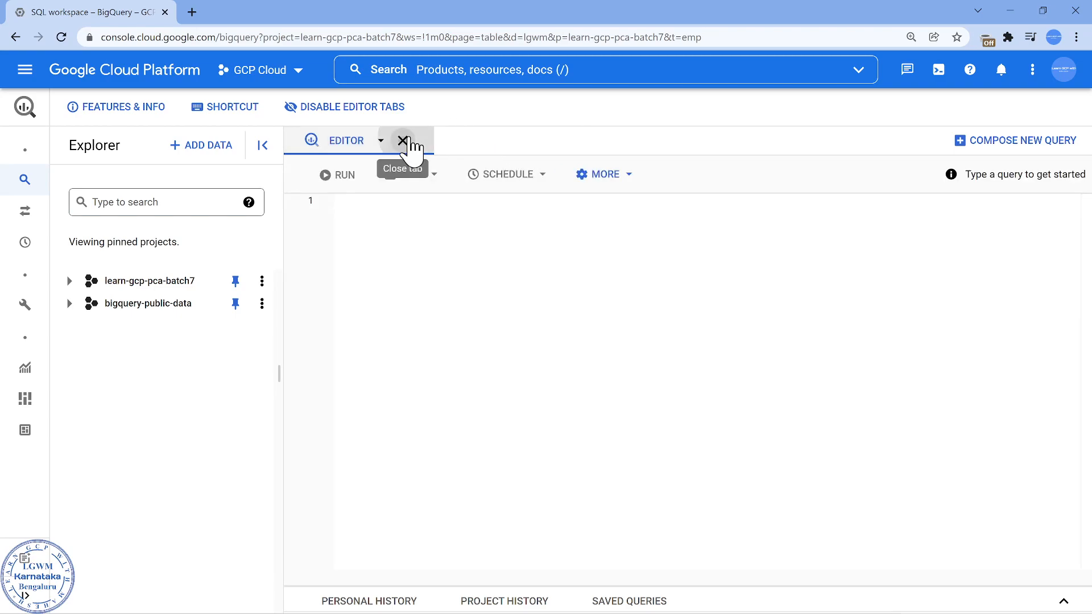
pyautogui.click(403, 141)
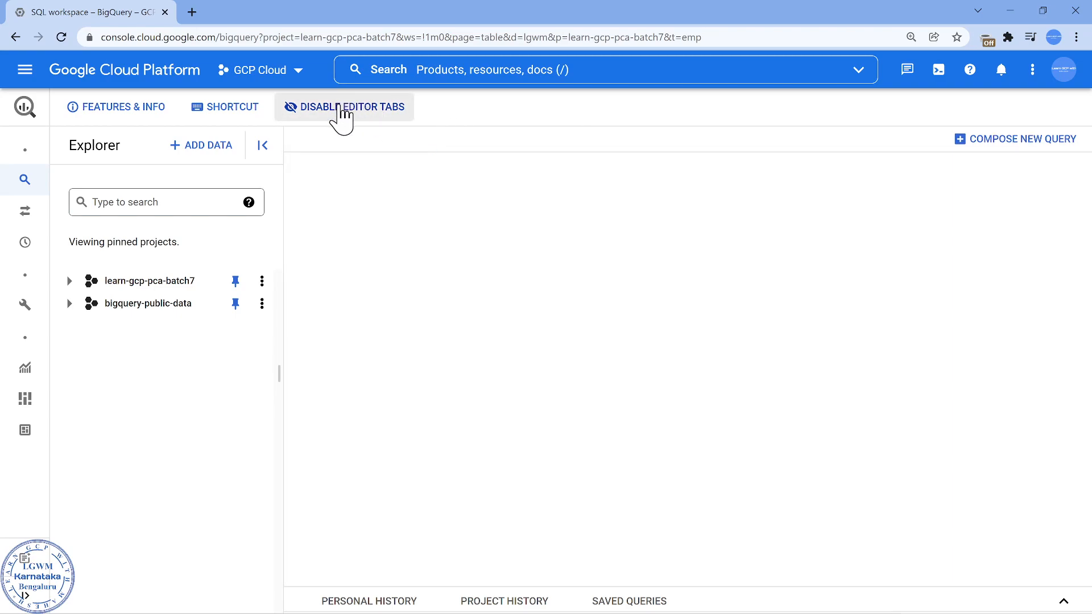
# - Opt out of the editor tabs without feedback and enable them again
pyautogui.click(343, 113)
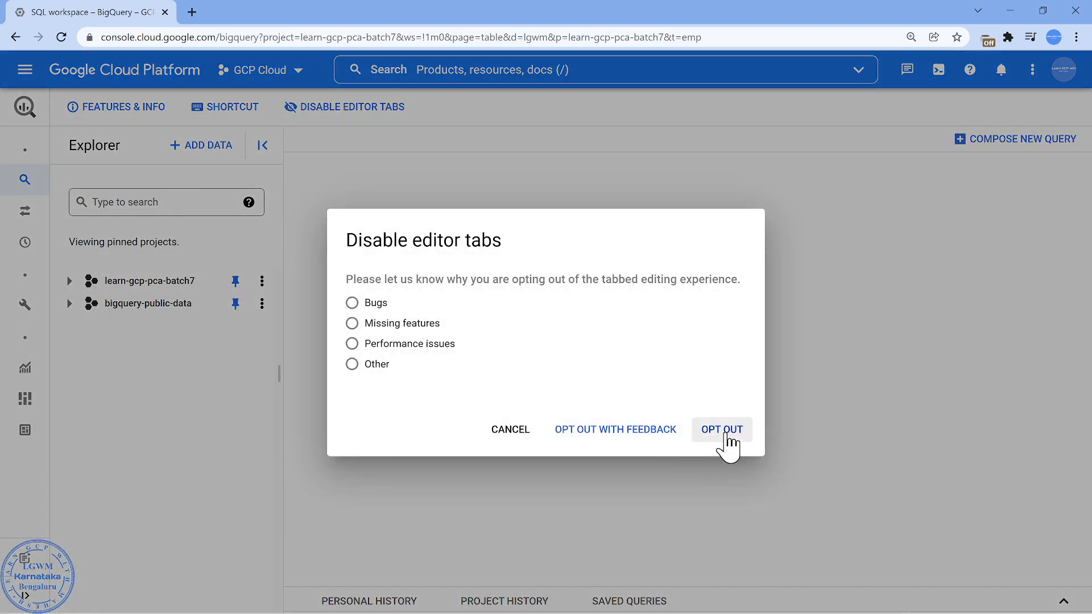
pyautogui.click(728, 446)
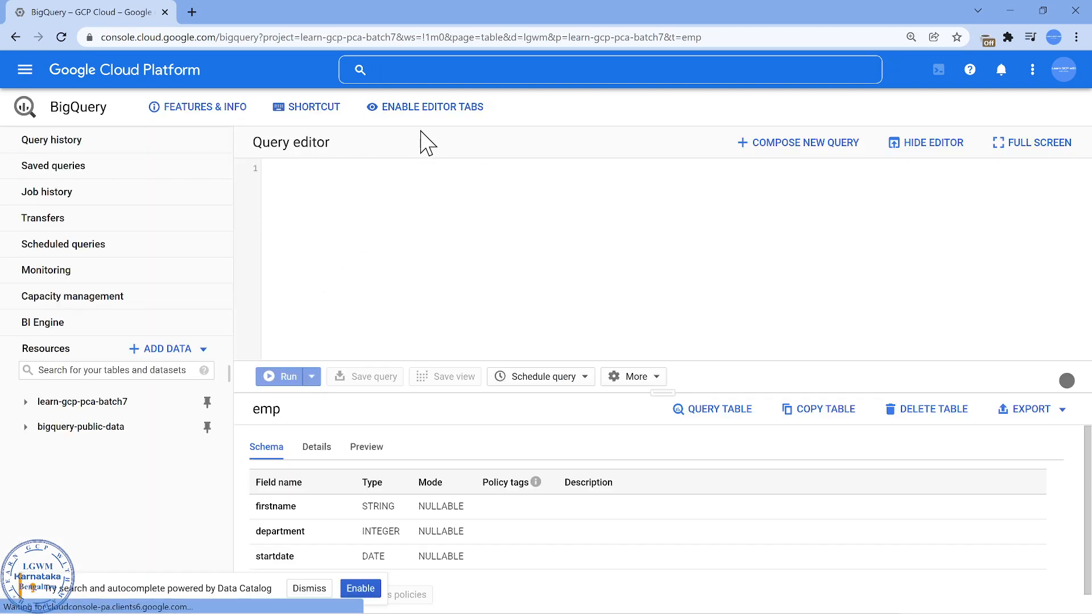
pyautogui.click(432, 113)
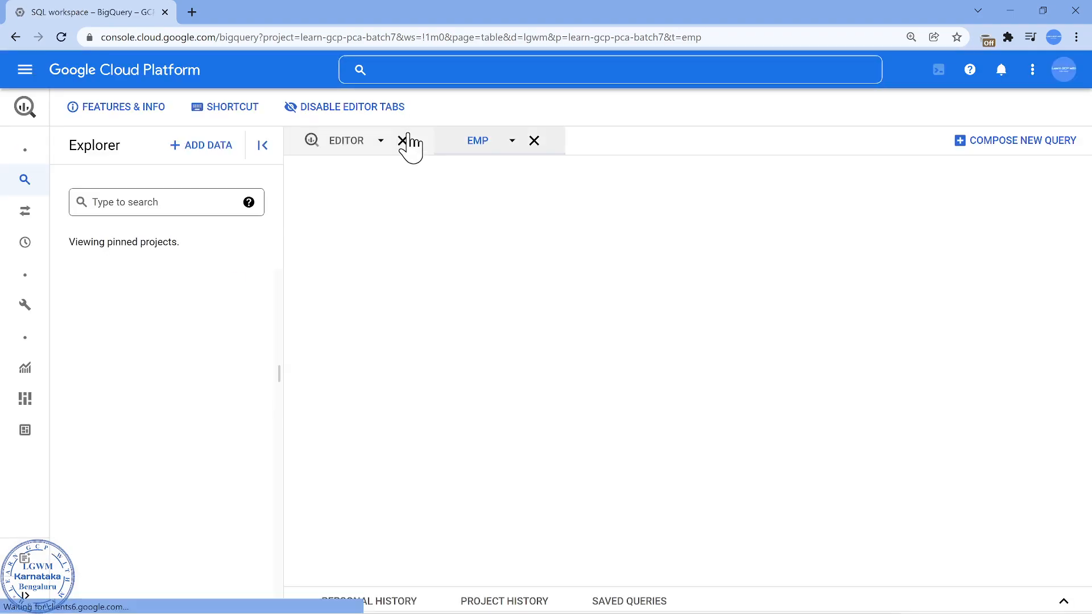
# - Disable the editor tabs without giving feedback and dismiss the Data Catalog search notice
pyautogui.click(357, 110)
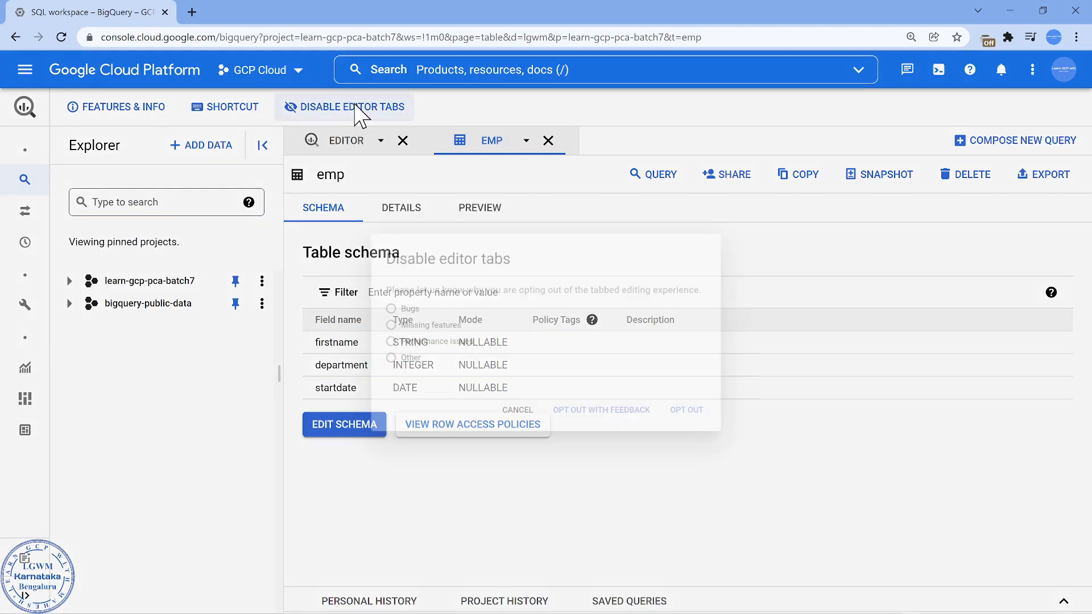
pyautogui.click(721, 430)
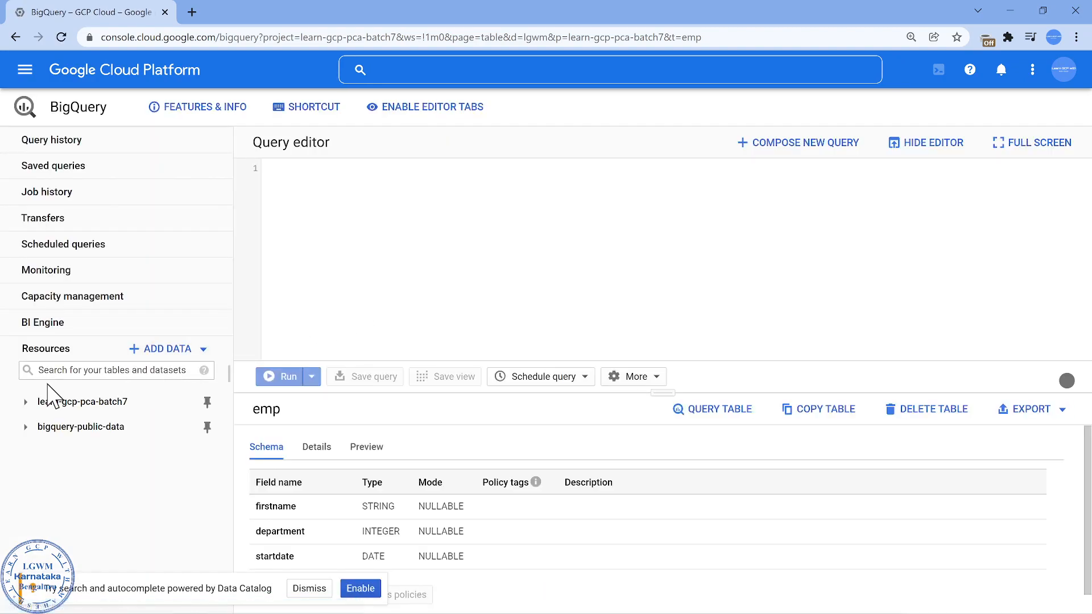
pyautogui.click(307, 592)
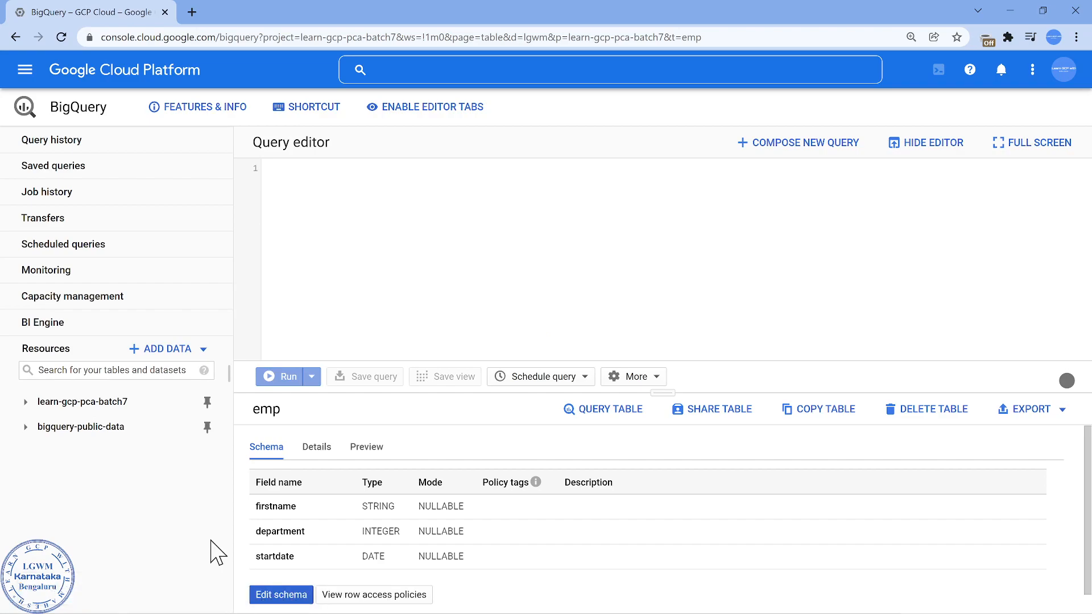
# - Expand project learn-gcp-pca-batch7 and view the emp, employees and empty tables in turn, returning to emp
pyautogui.click(25, 402)
pyautogui.click(111, 454)
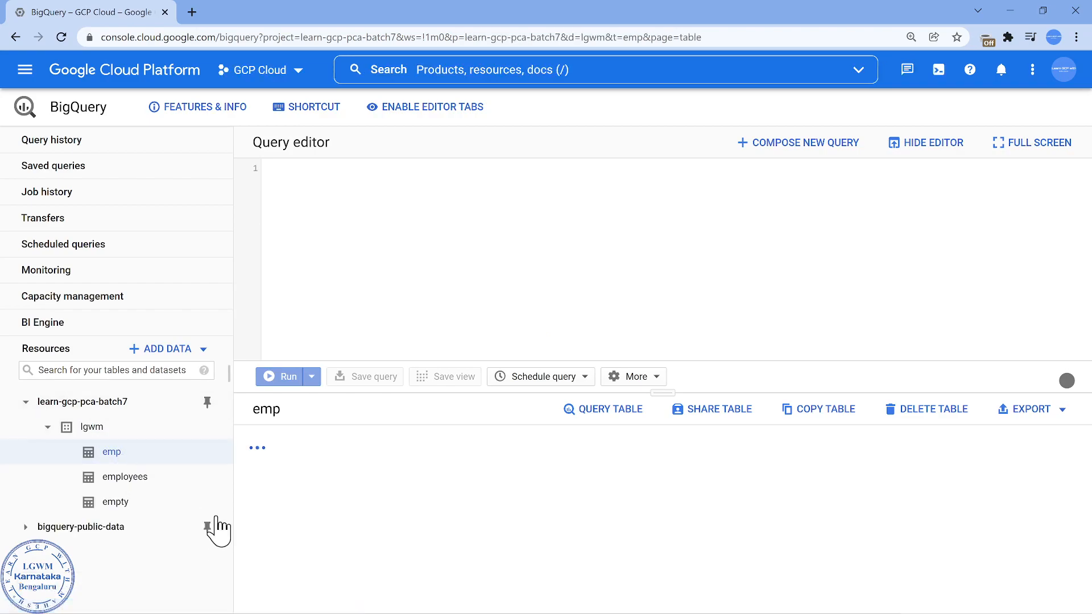
pyautogui.click(147, 478)
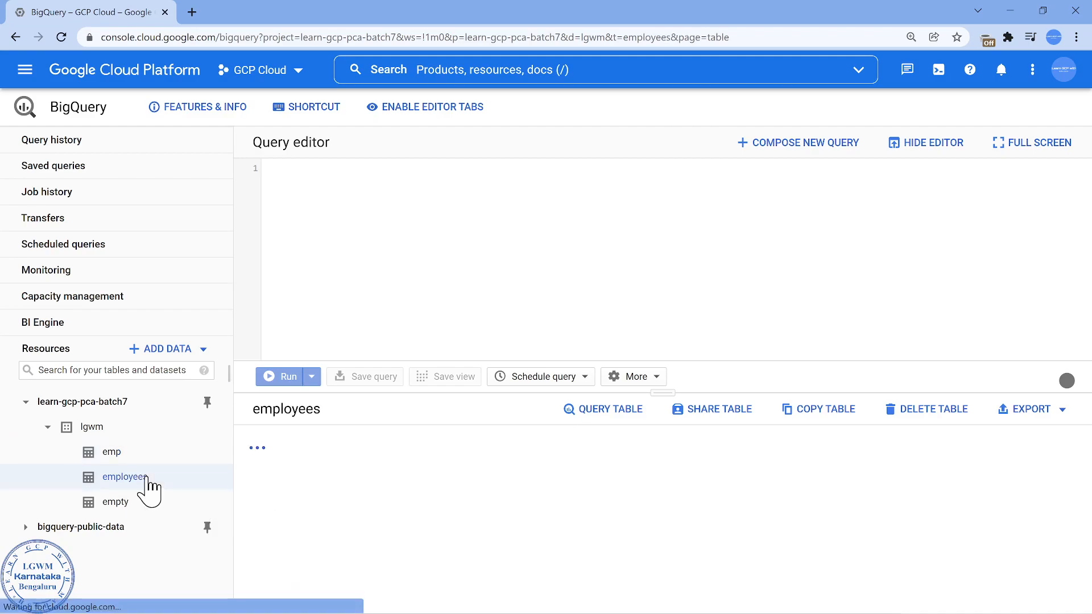
pyautogui.doubleClick(120, 504)
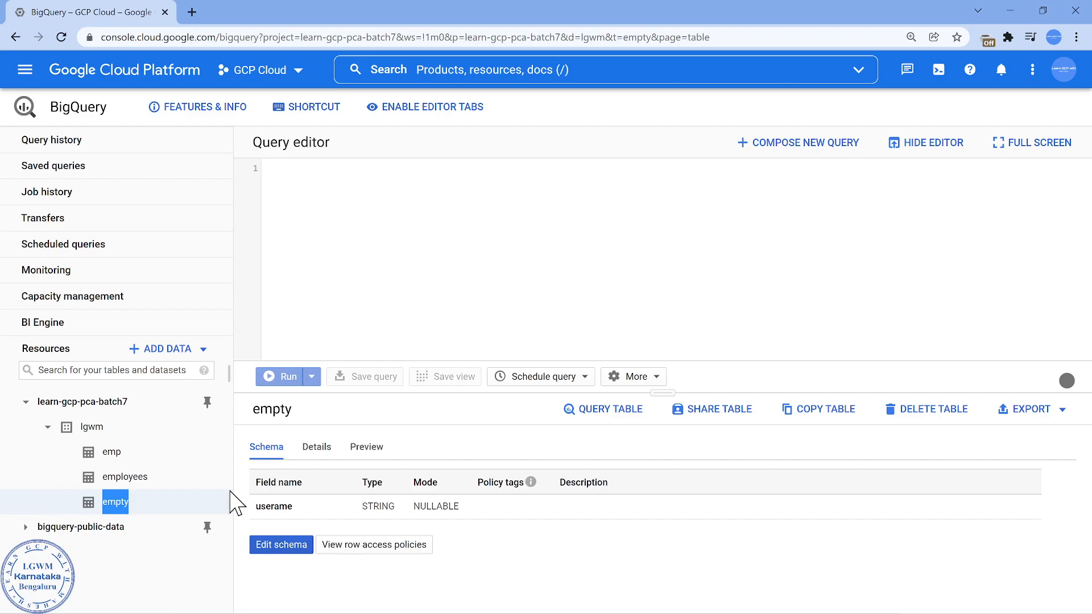
pyautogui.click(142, 458)
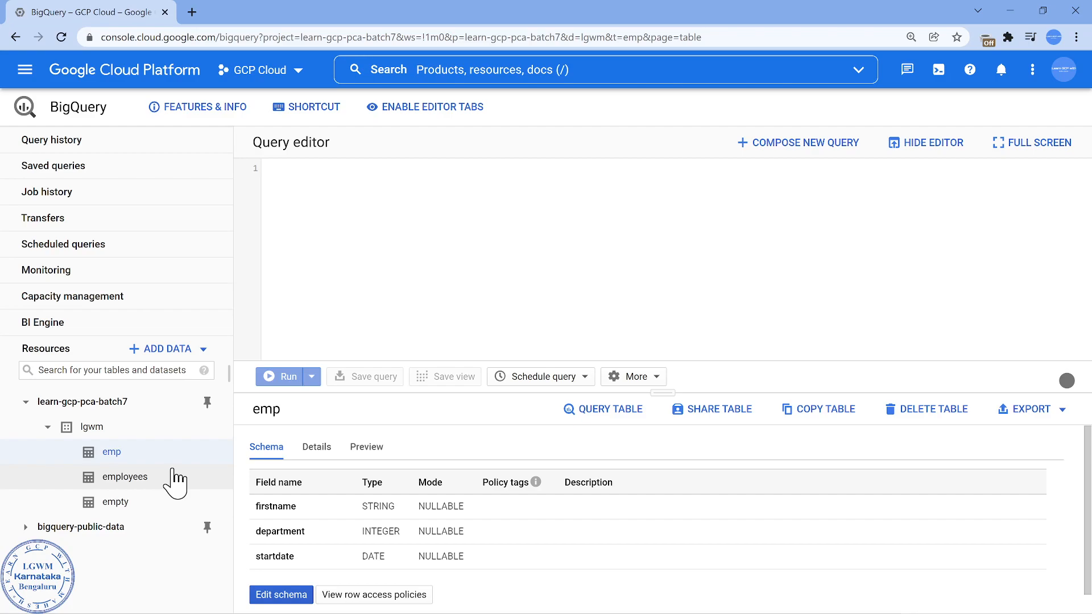
# - Return to the tabbed console and close the emp table, leaving the blank query editor open
pyautogui.click(453, 112)
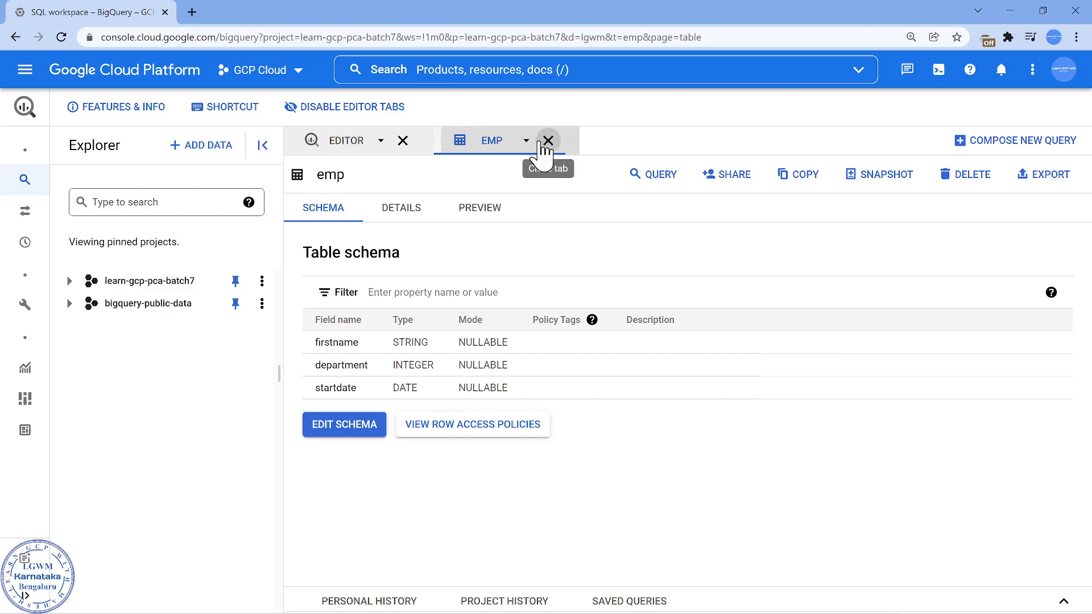
pyautogui.click(547, 141)
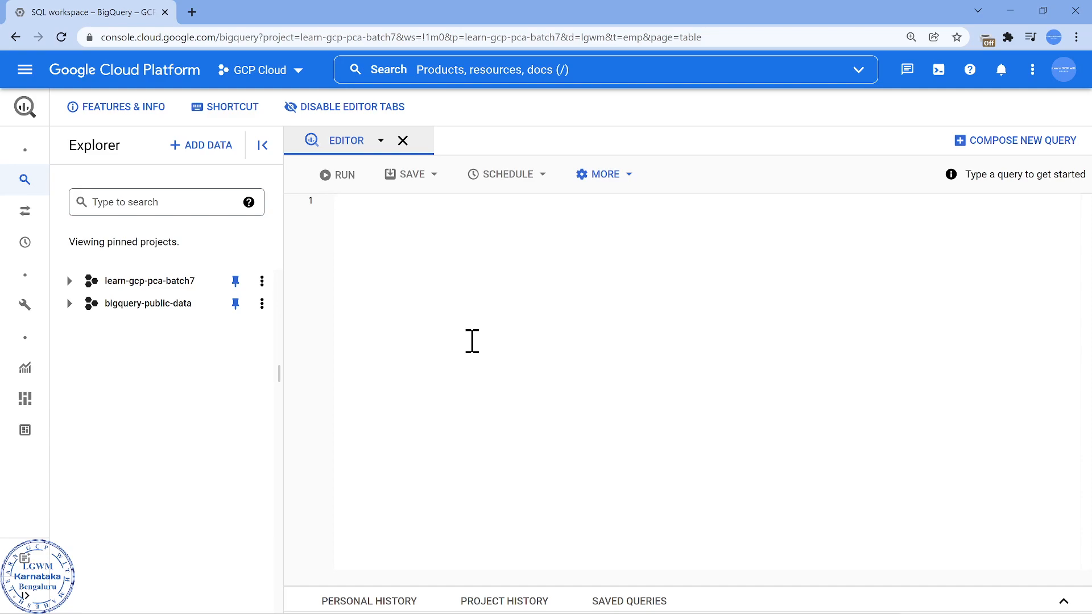
# - Check the query editor's autocomplete suggestions for "crea" and clear the text
pyautogui.click(472, 341)
pyautogui.write('crea')
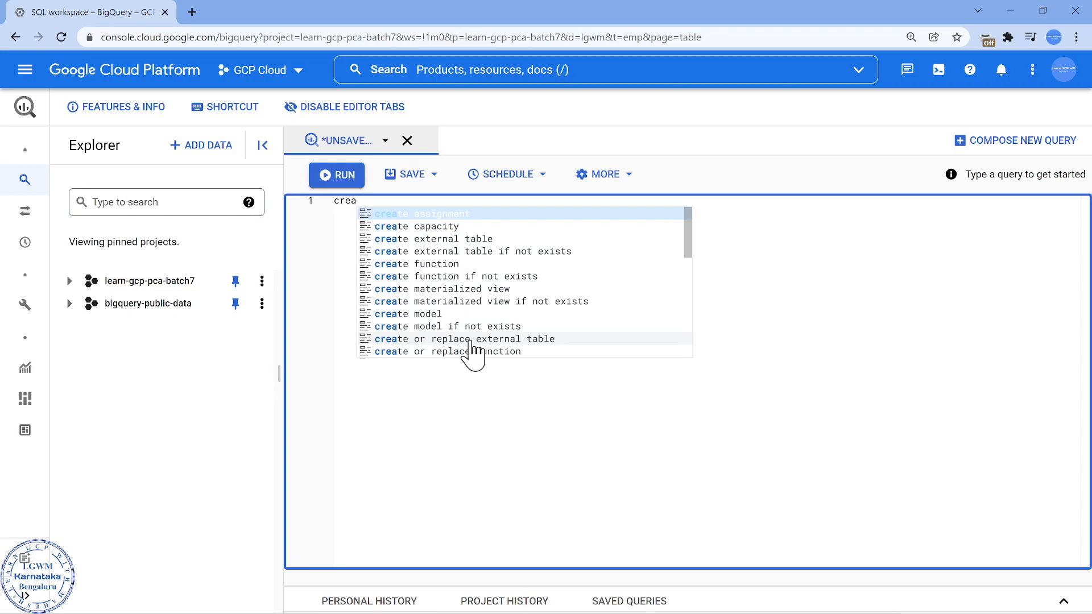
pyautogui.press('BackSpace')
pyautogui.press('BackSpace')
pyautogui.press('BackSpace')
pyautogui.press('BackSpace')
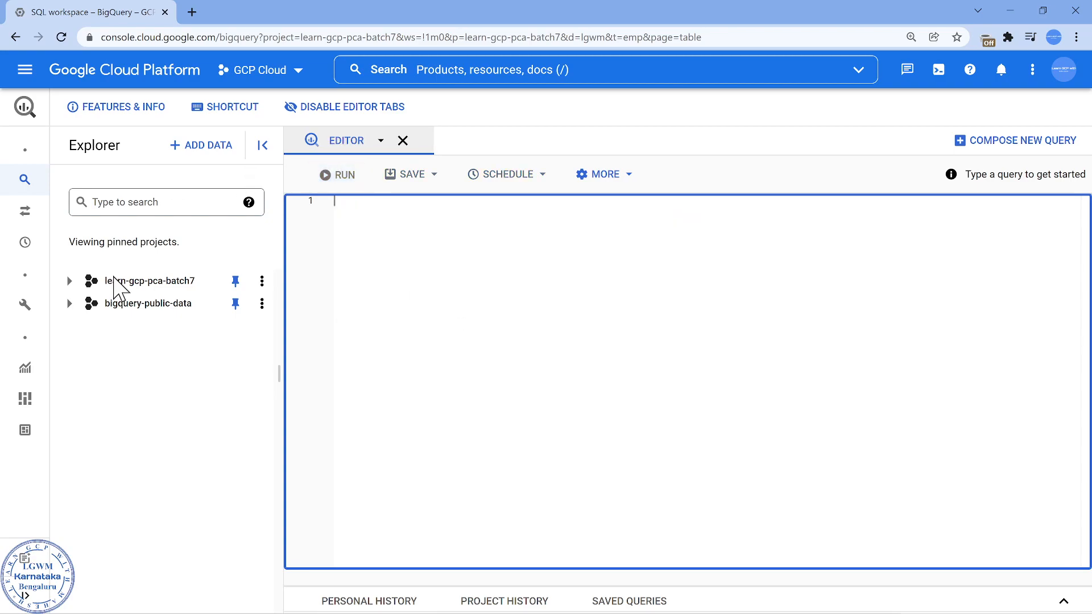
# - Open the employees table from the lgwm dataset, start a query on it in a new tab, and close the leftover tabs
pyautogui.click(70, 281)
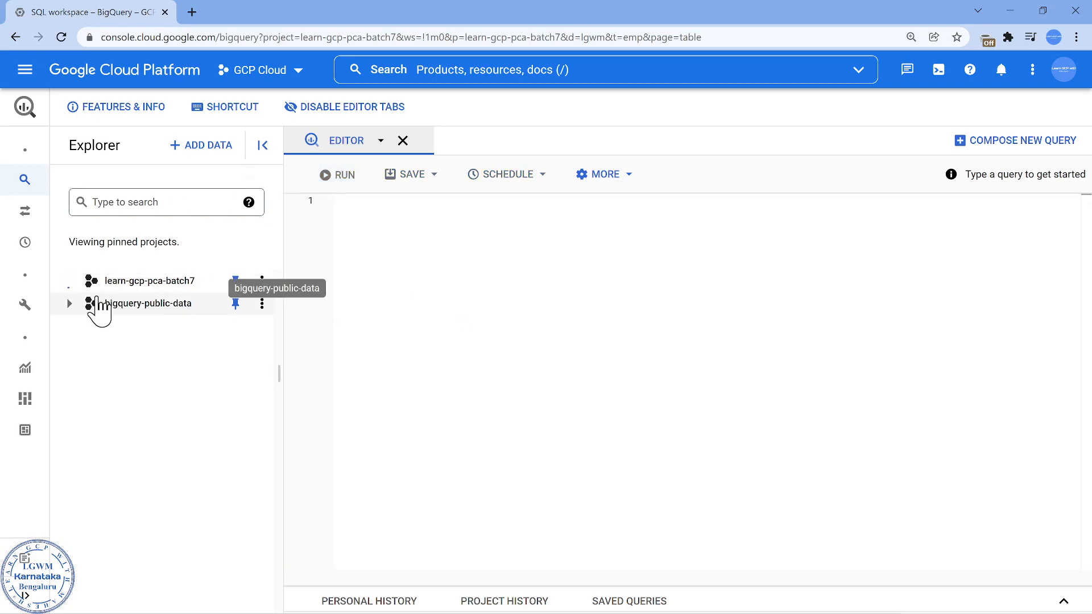
pyautogui.click(84, 303)
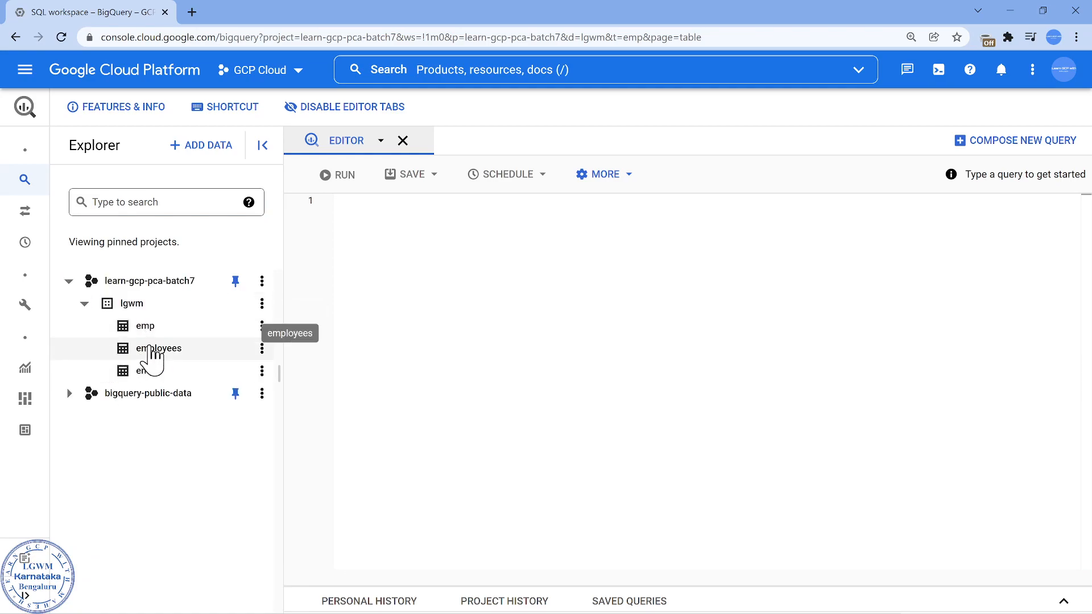
pyautogui.click(152, 349)
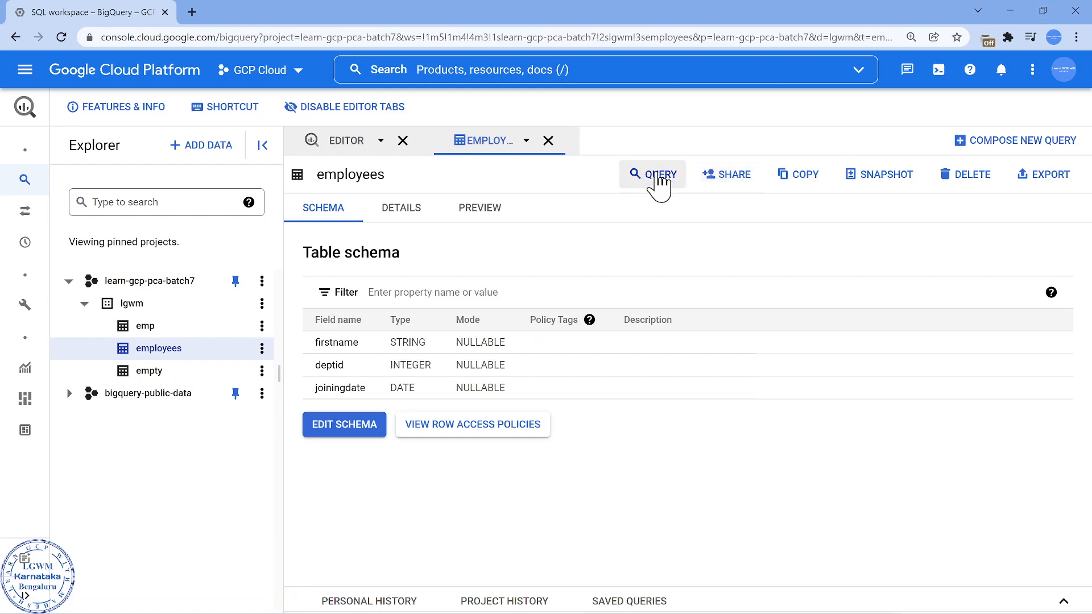
pyautogui.click(660, 181)
pyautogui.click(672, 209)
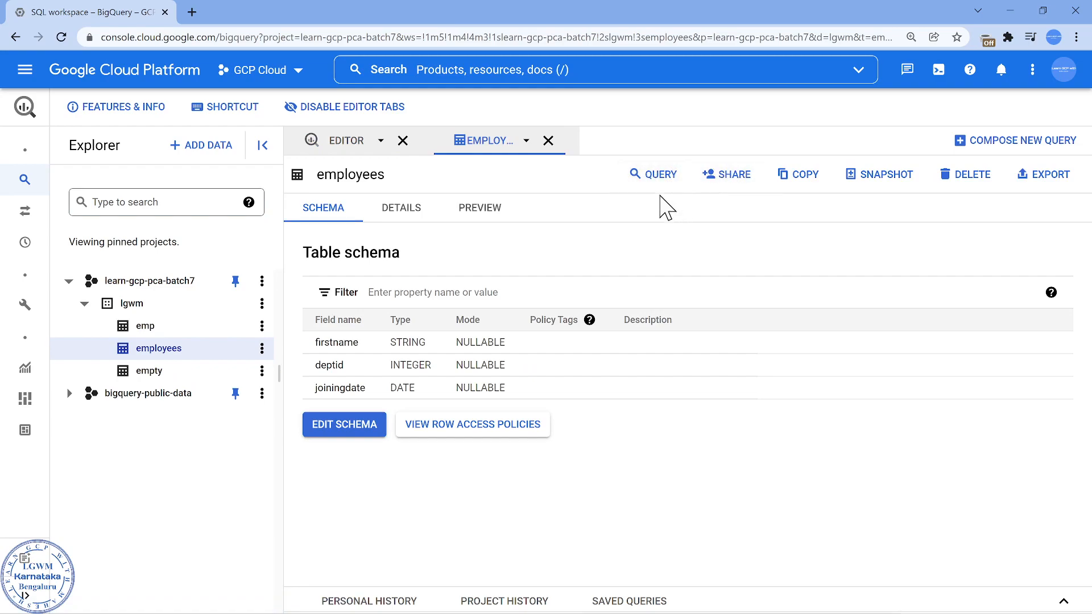
pyautogui.click(548, 140)
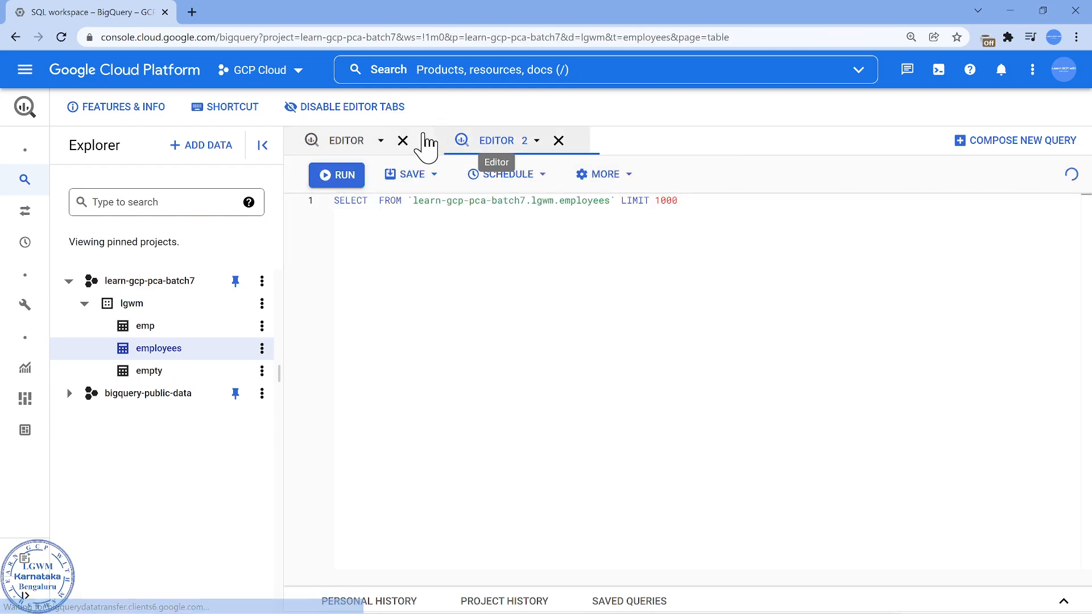
pyautogui.click(403, 141)
# - Enter deptid as the column in the query's empty SELECT list
pyautogui.click(369, 201)
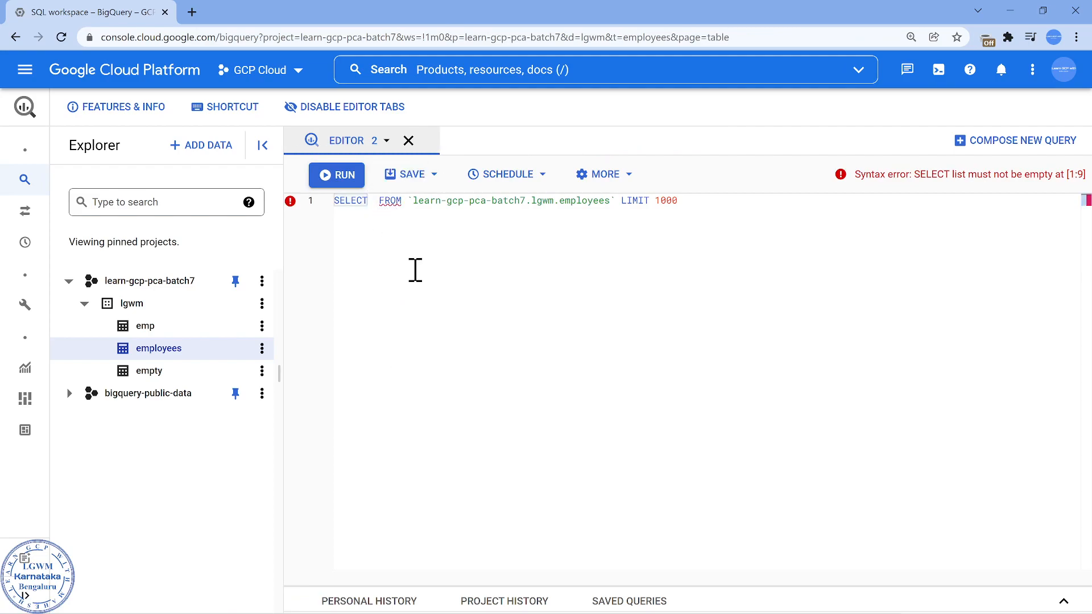
pyautogui.click(196, 357)
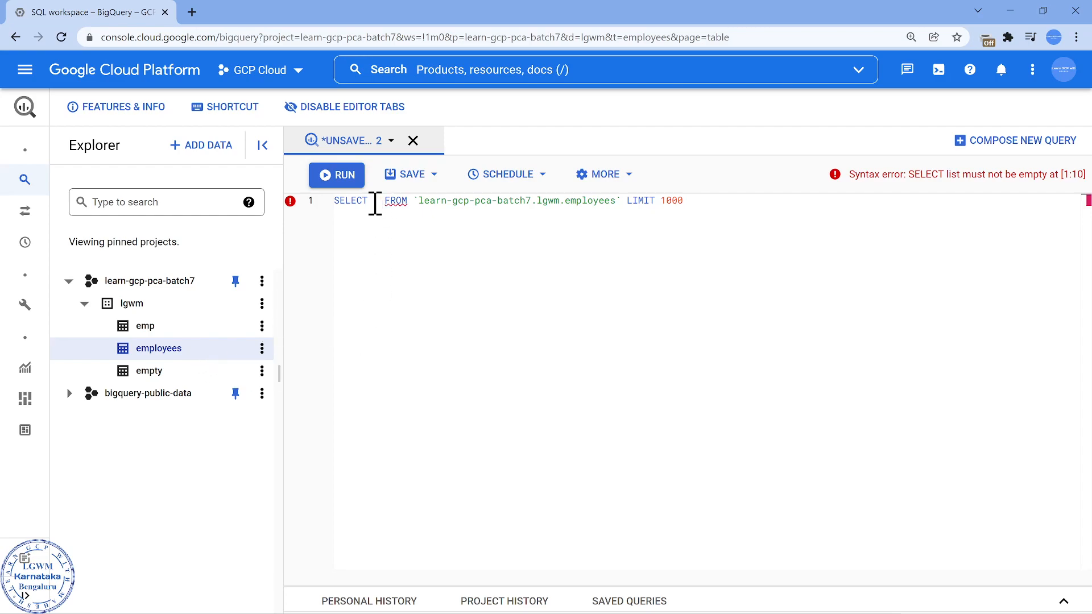
pyautogui.click(442, 262)
pyautogui.write('u')
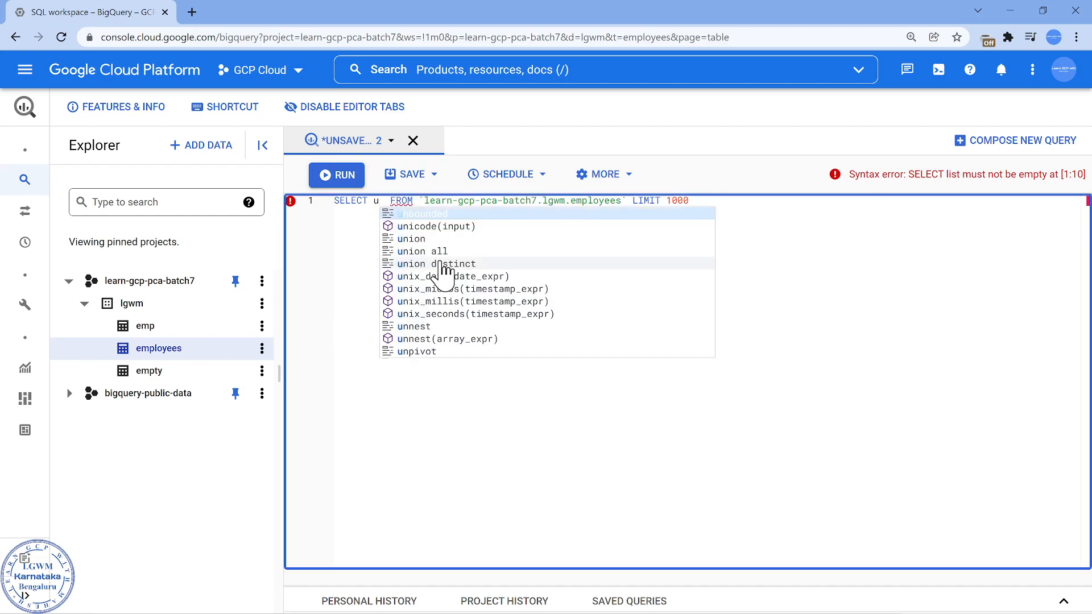
pyautogui.press('BackSpace')
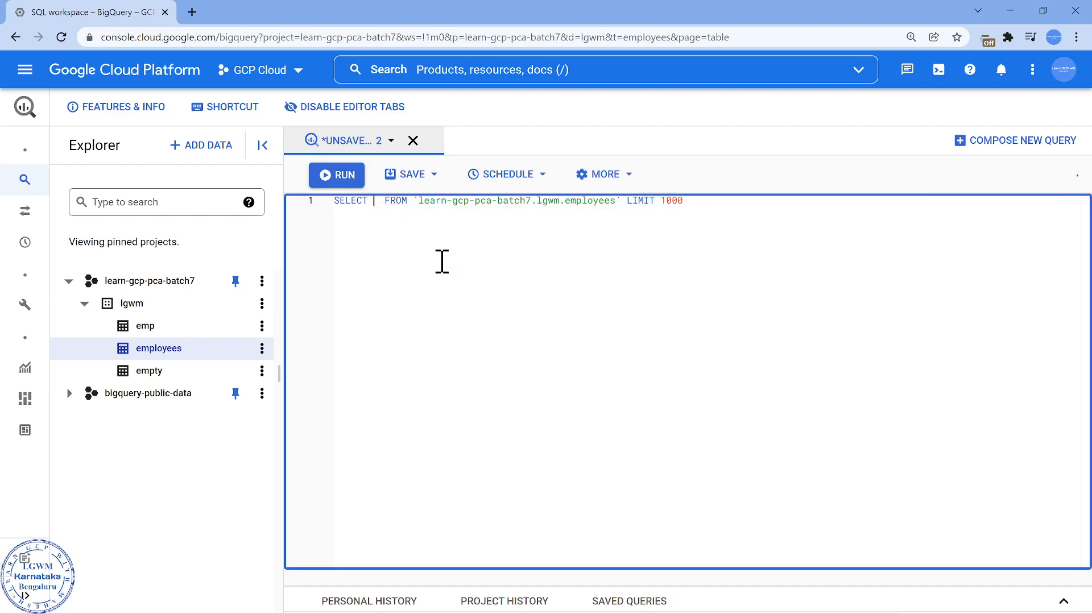
pyautogui.write('declare')
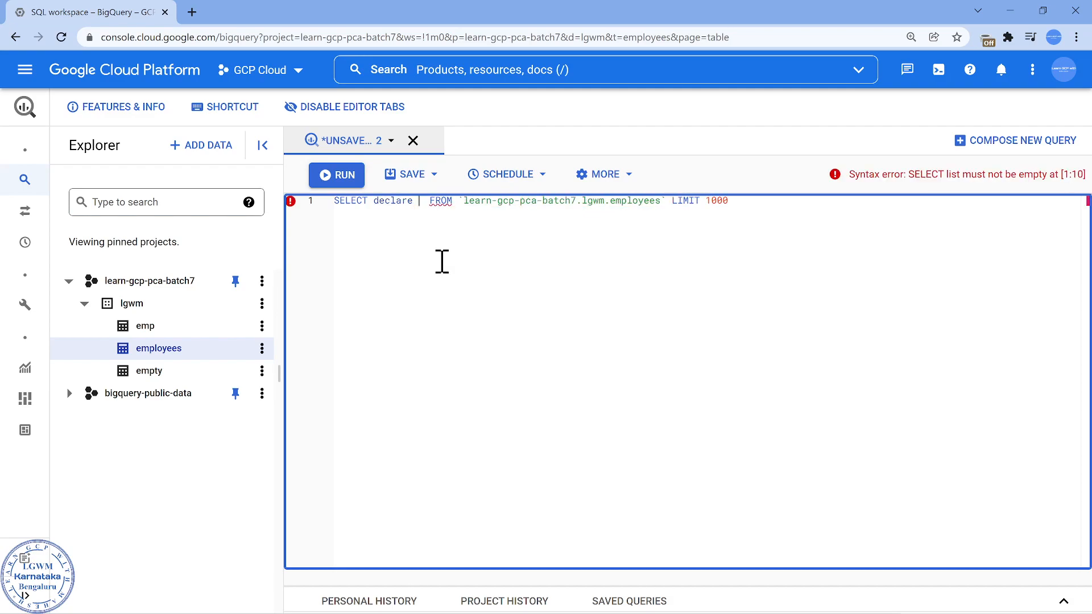
pyautogui.press('BackSpace')
pyautogui.press('BackSpace')
pyautogui.press('BackSpace')
pyautogui.press('BackSpace')
pyautogui.press('BackSpace')
pyautogui.press('BackSpace')
pyautogui.write('ptid')
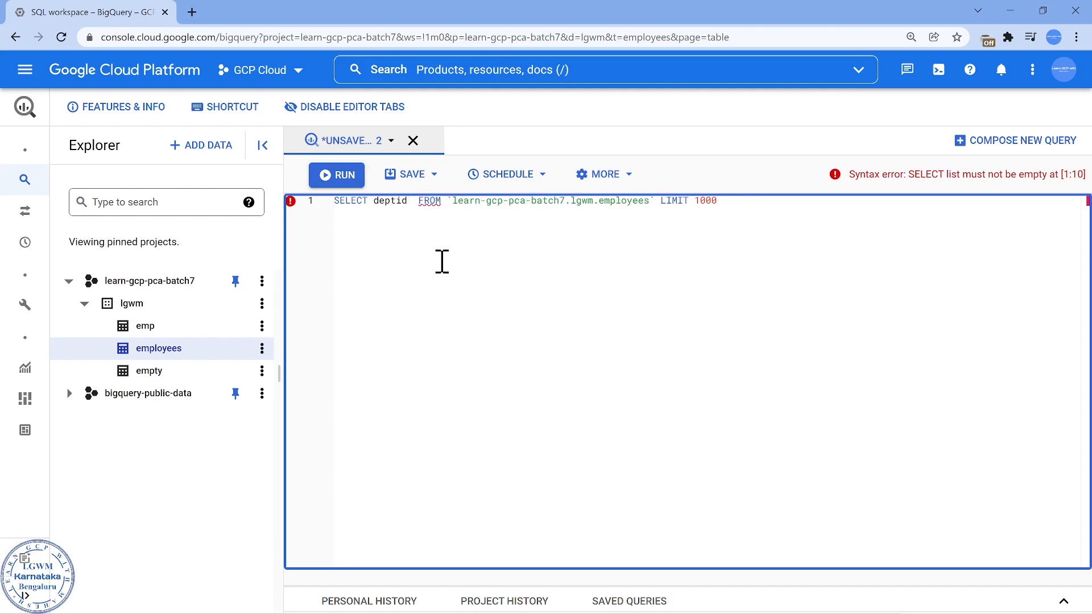
pyautogui.press('Delete')
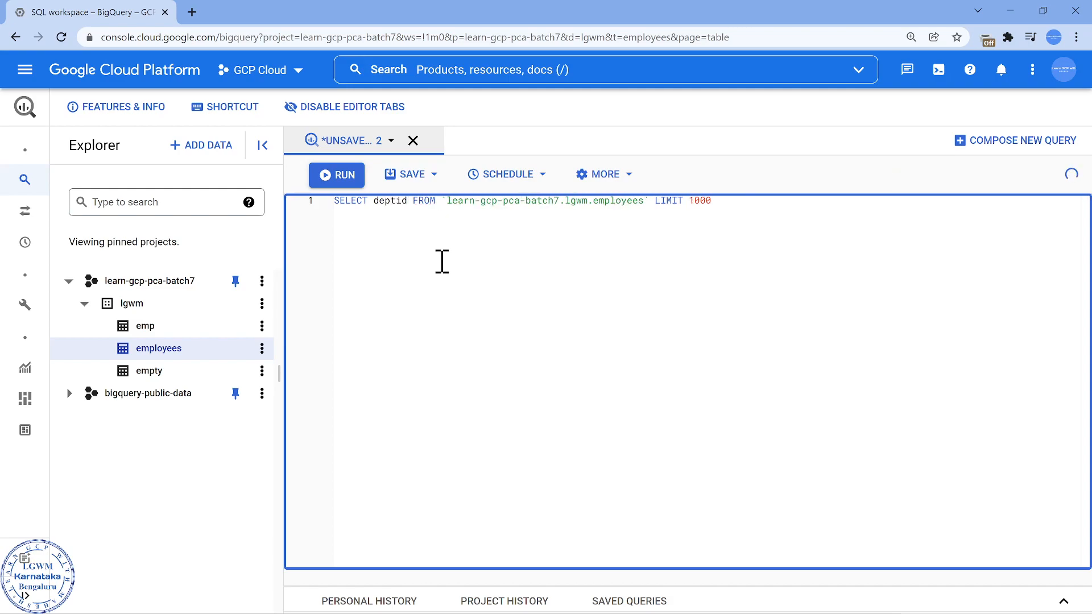
# - Remove the LIMIT 1000 clause from the end of the query
pyautogui.click(441, 262)
pyautogui.hotkey('shift', 'Left')
pyautogui.hotkey('shift', 'Left')
pyautogui.hotkey('shift', 'Left')
pyautogui.hotkey('shift', 'Left')
pyautogui.hotkey('shift', 'Left')
pyautogui.hotkey('shift', 'Left')
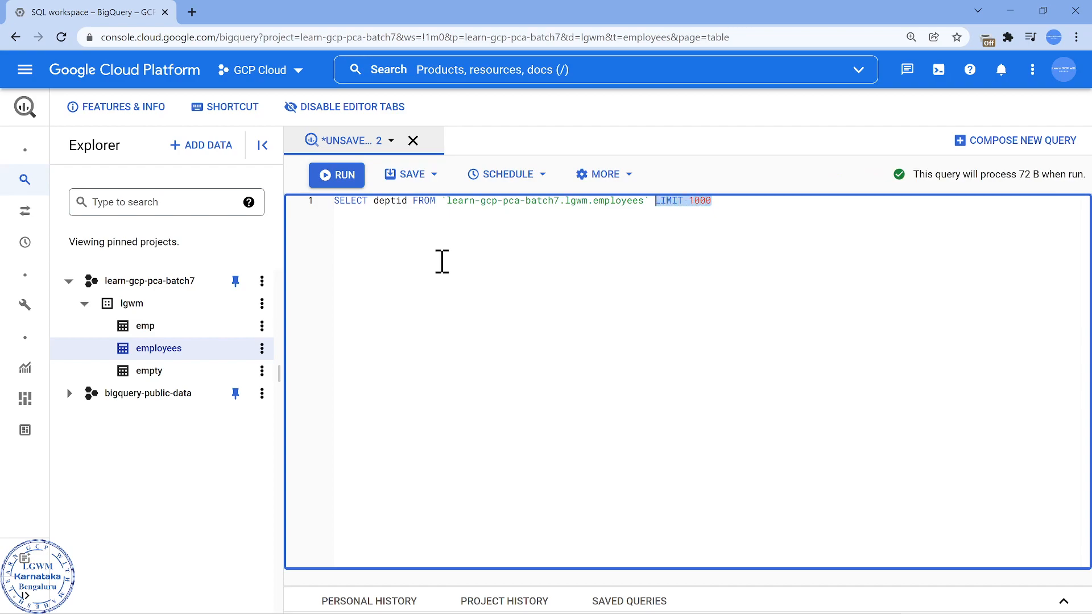
pyautogui.press('BackSpace')
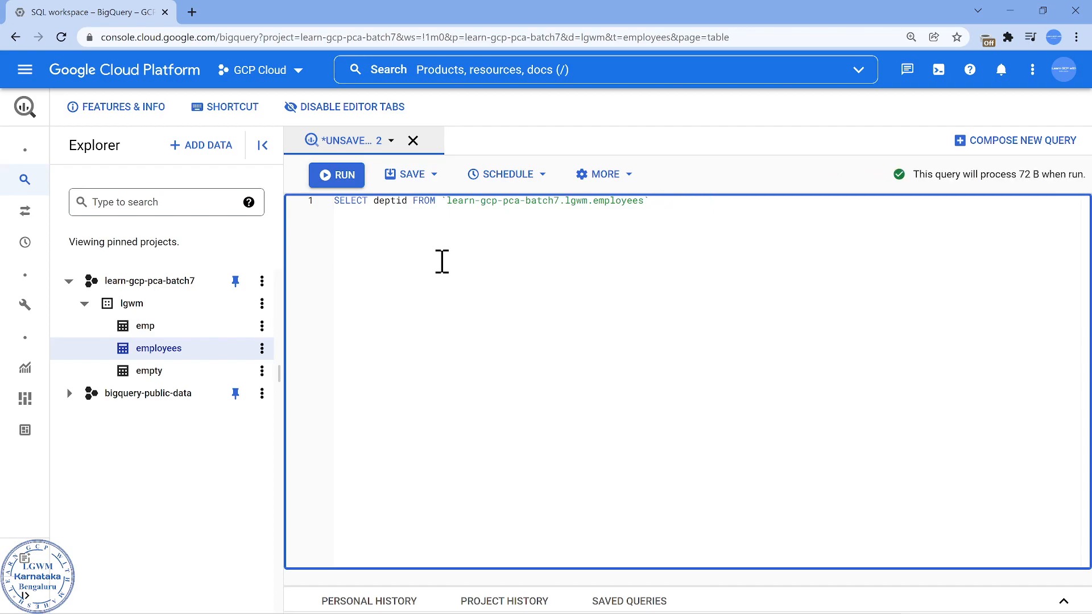
# - Add a #legacySQL line above the query and enclose the employees table name in square brackets instead of backticks
pyautogui.press('Return')
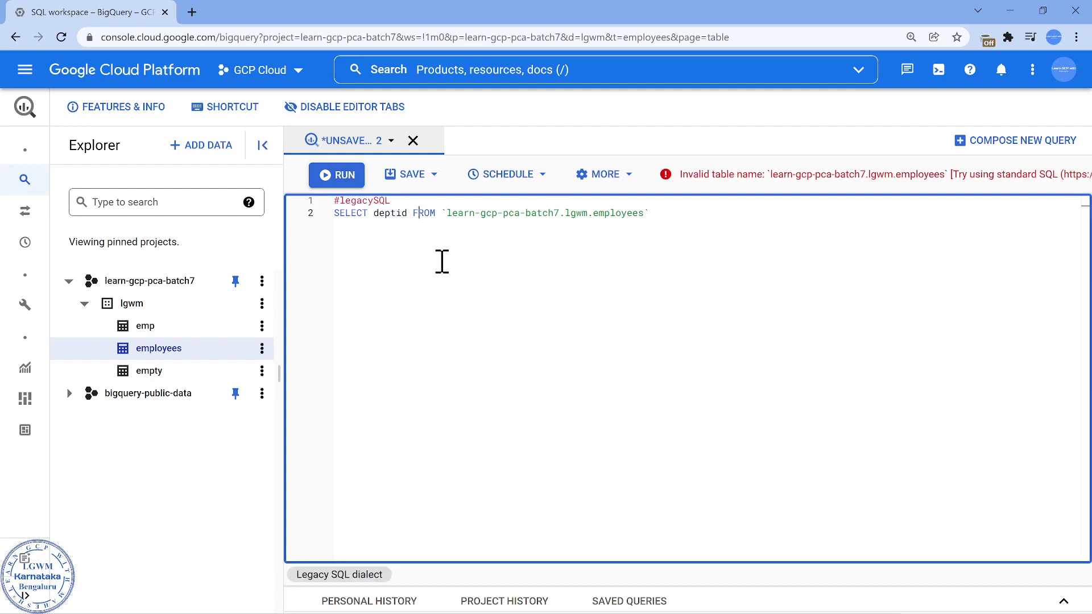
pyautogui.press('Delete')
pyautogui.write('[')
pyautogui.press('BackSpace')
pyautogui.write(']')
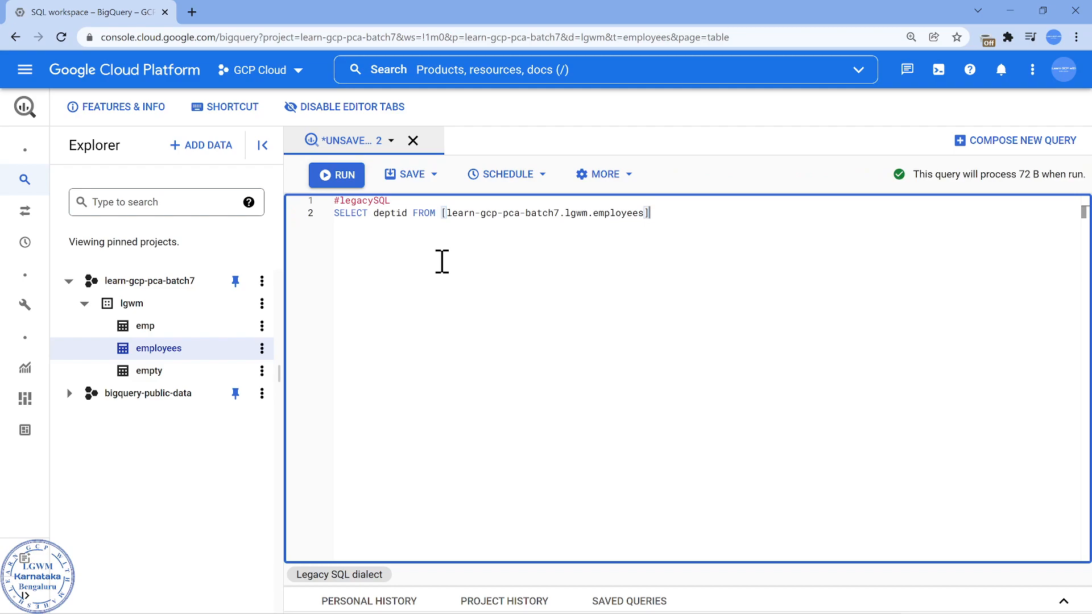
# - Check the SQL dialect option in the query settings before running the query, and close them without saving
pyautogui.click(616, 176)
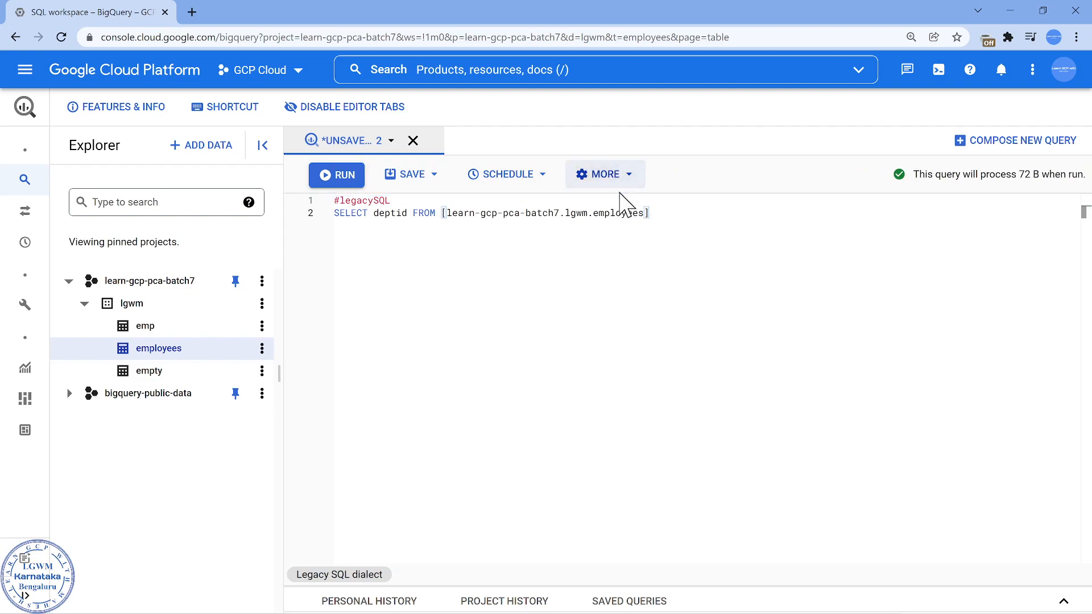
pyautogui.click(654, 240)
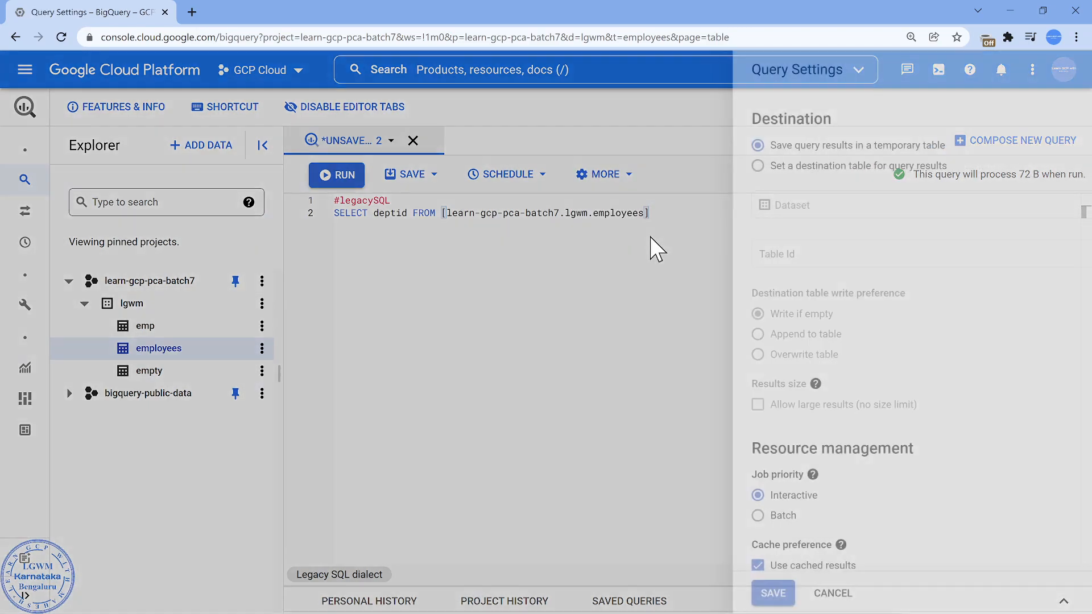
pyautogui.scroll(-5, 766, 353)
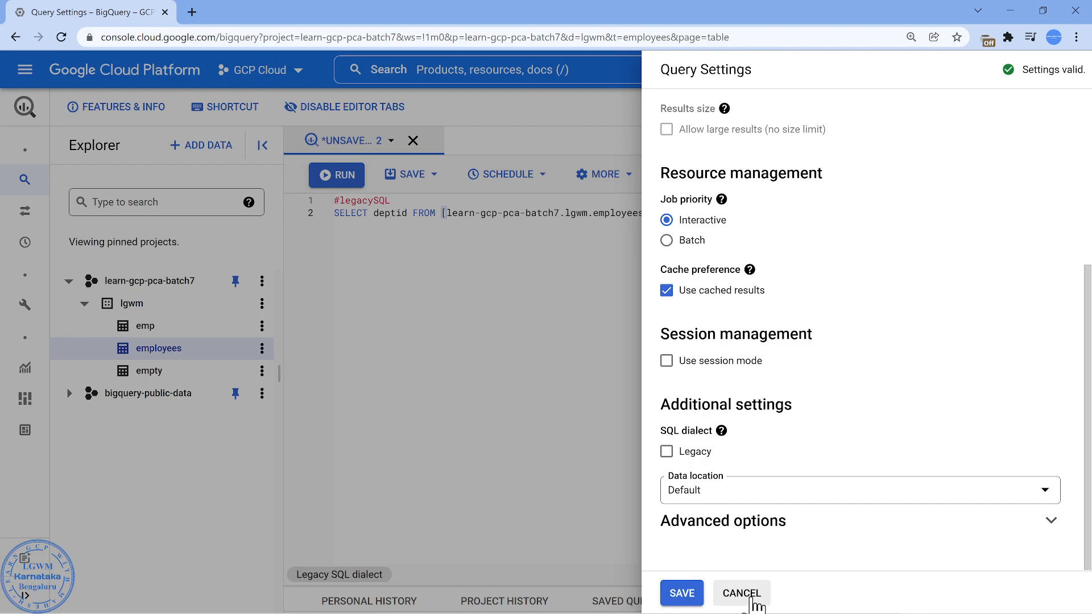
pyautogui.click(754, 600)
# - Run the #legacySQL query and check the SQL dialect in its query settings without saving
pyautogui.click(503, 200)
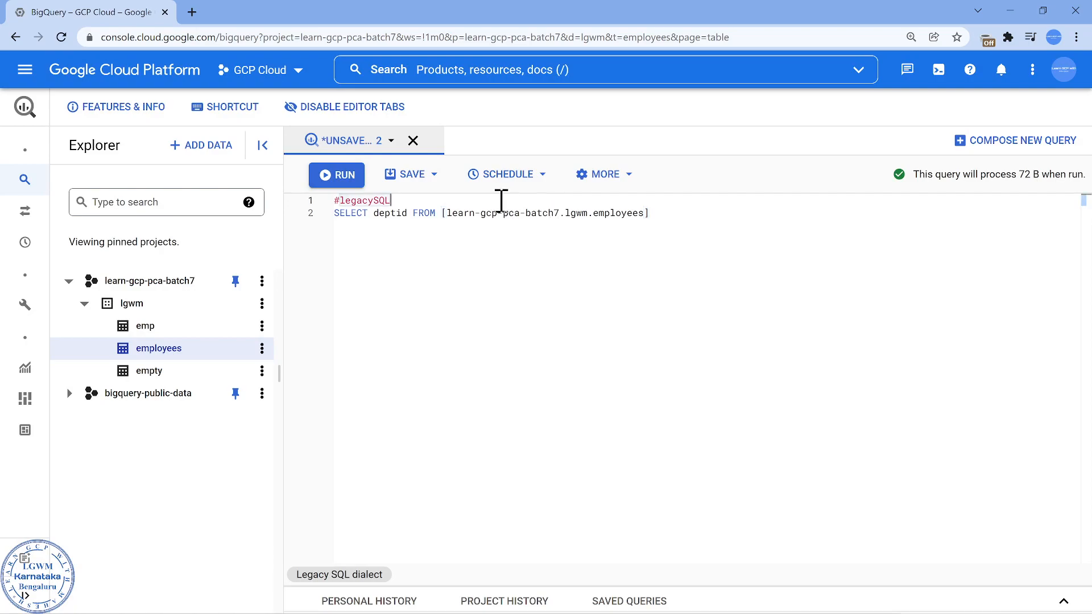
pyautogui.click(343, 176)
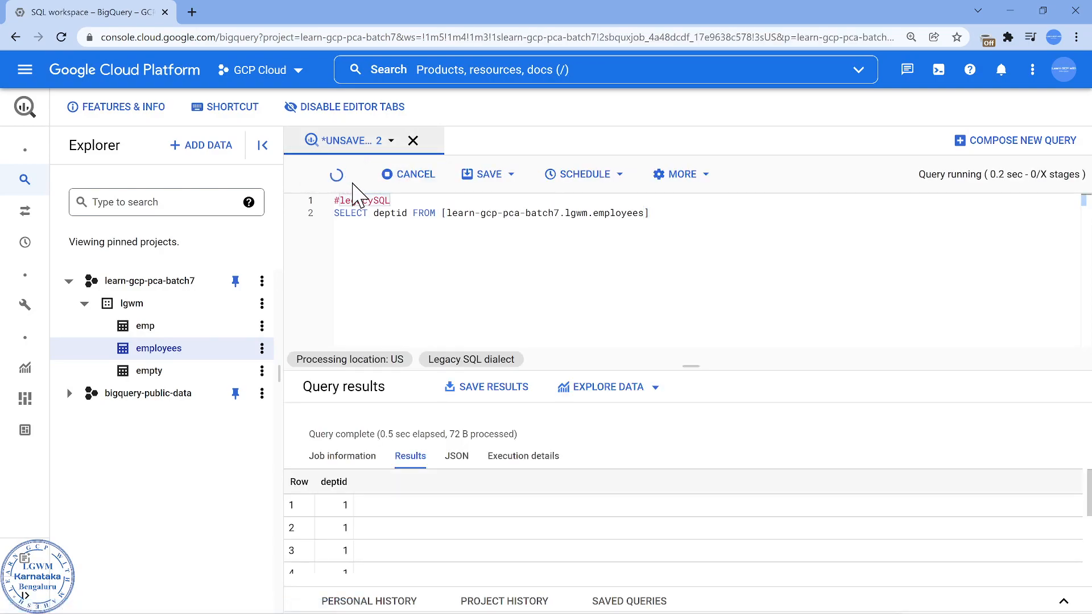
pyautogui.click(620, 176)
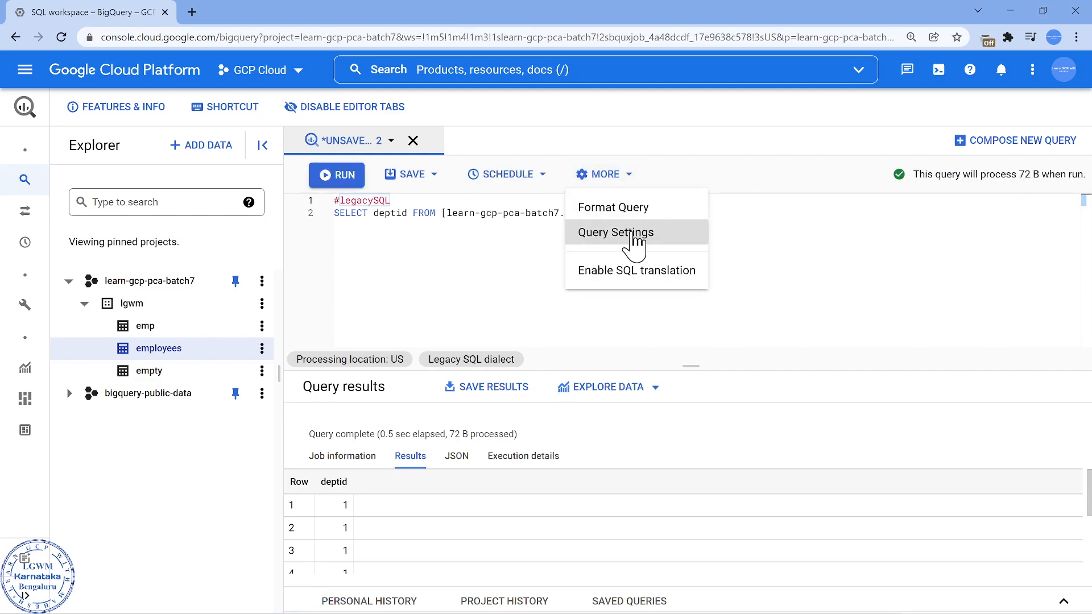
pyautogui.click(634, 239)
pyautogui.scroll(-3, 771, 369)
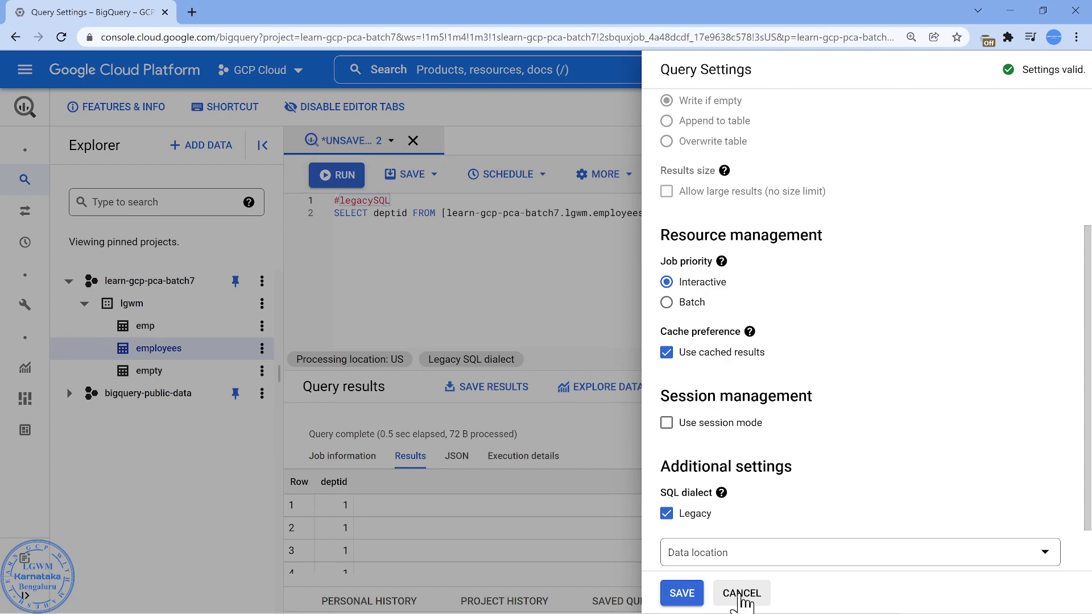
pyautogui.click(741, 594)
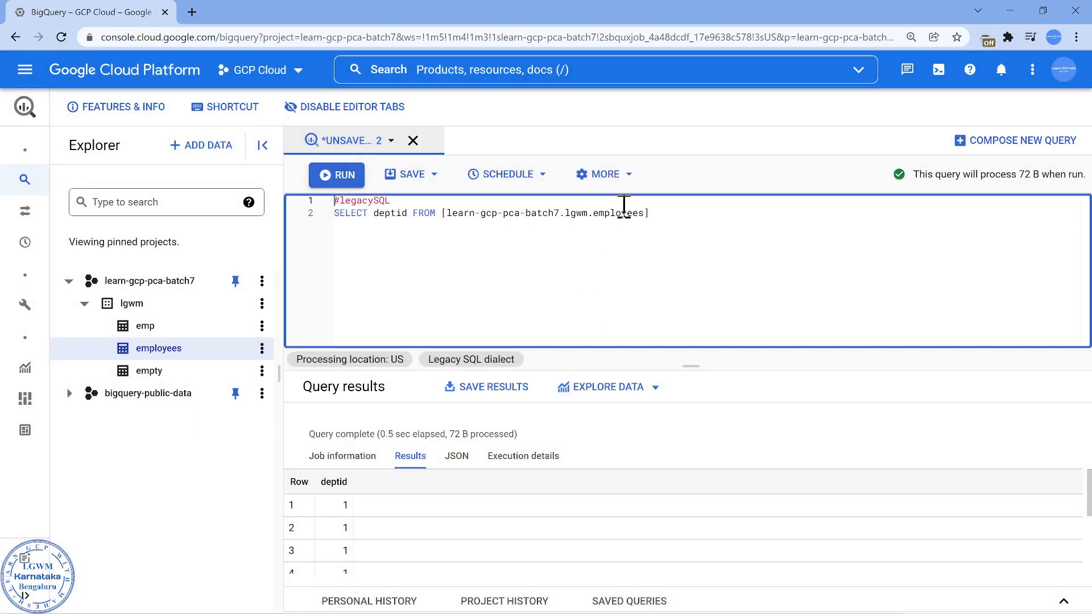
# - Change the dialect line to #standardSQL and enclose the employees table name in backticks
pyautogui.hotkey('shift', 'Right')
pyautogui.hotkey('shift', 'Right')
pyautogui.hotkey('shift', 'Right')
pyautogui.hotkey('shift', 'Right')
pyautogui.hotkey('shift', 'Right')
pyautogui.write('stand')
pyautogui.write('ar')
pyautogui.write('`')
pyautogui.press('End')
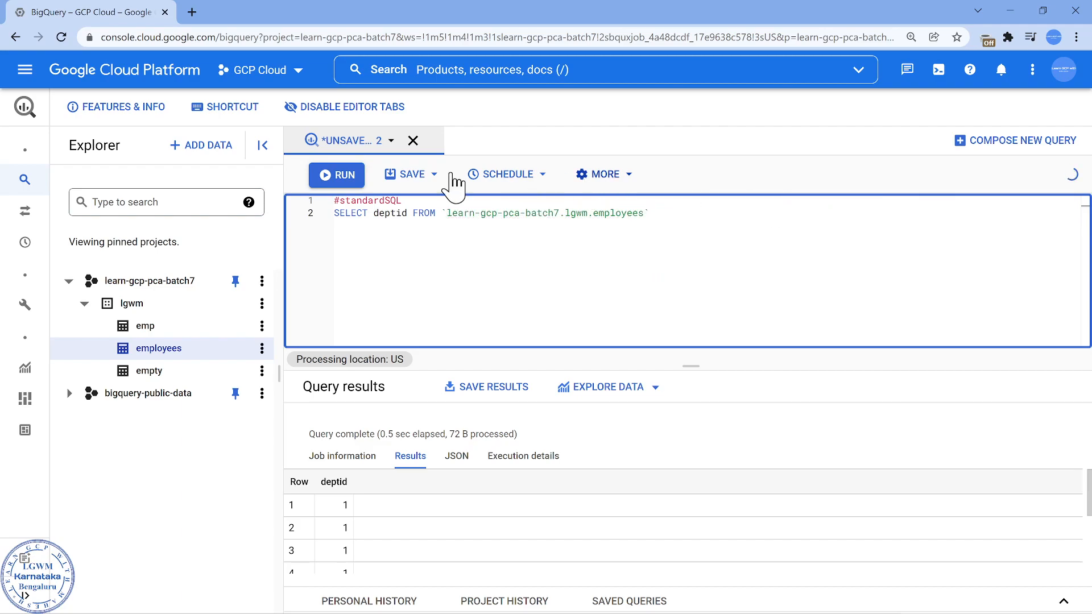
# - Run the #standardSQL query and check the SQL dialect in its query settings without saving
pyautogui.moveTo(1072, 182)
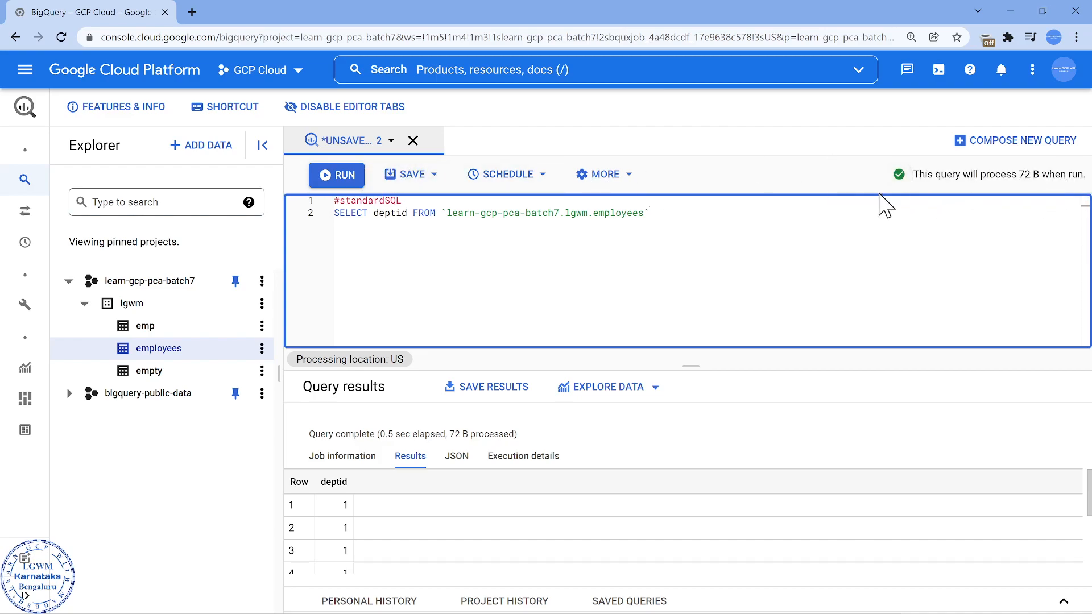
pyautogui.click(344, 175)
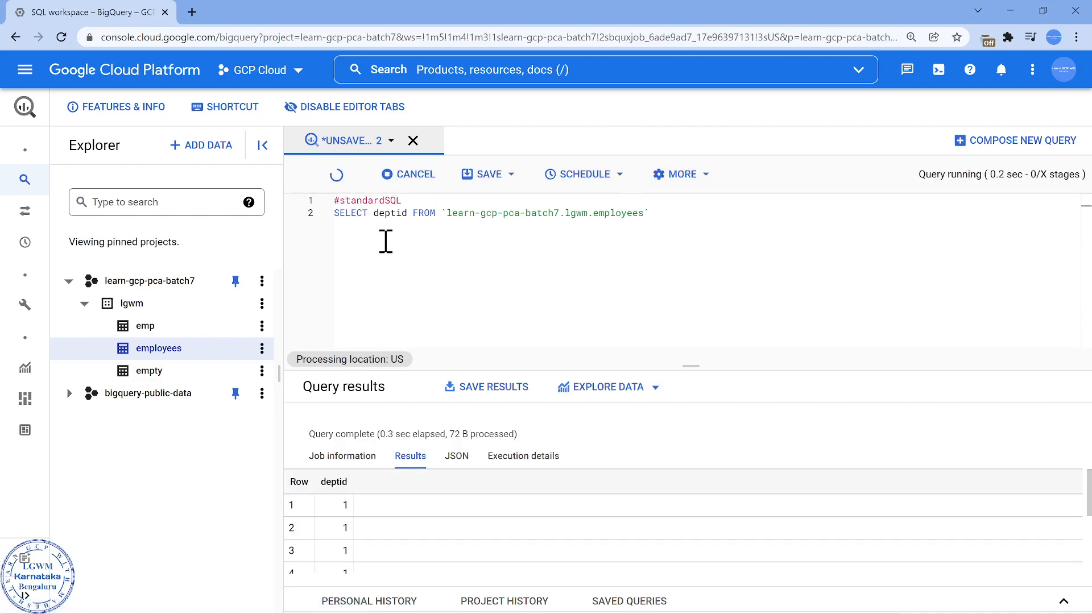
pyautogui.click(628, 175)
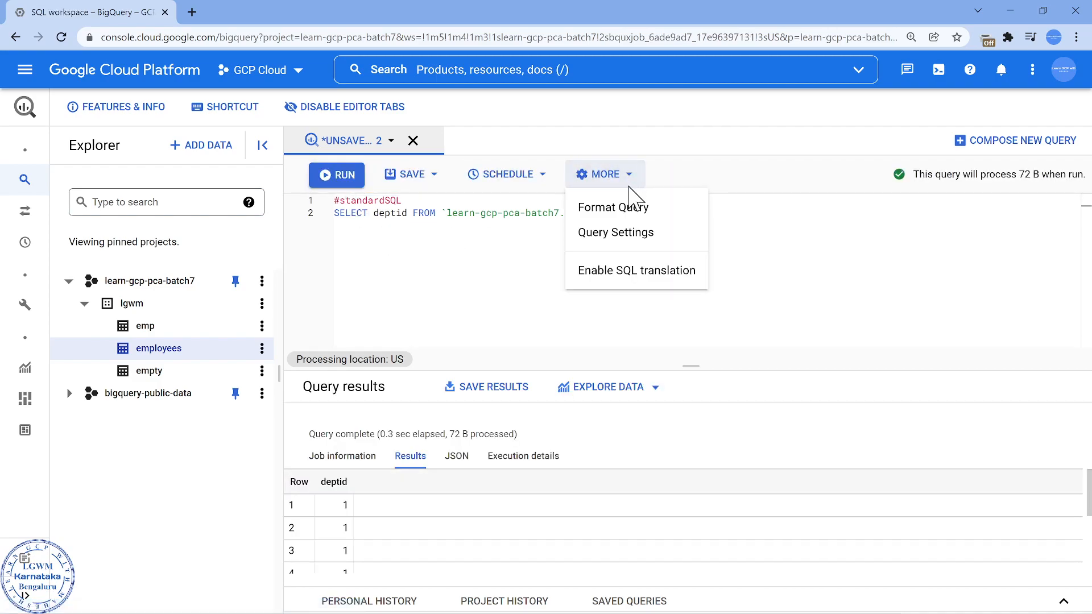
pyautogui.click(630, 238)
pyautogui.scroll(-5, 710, 409)
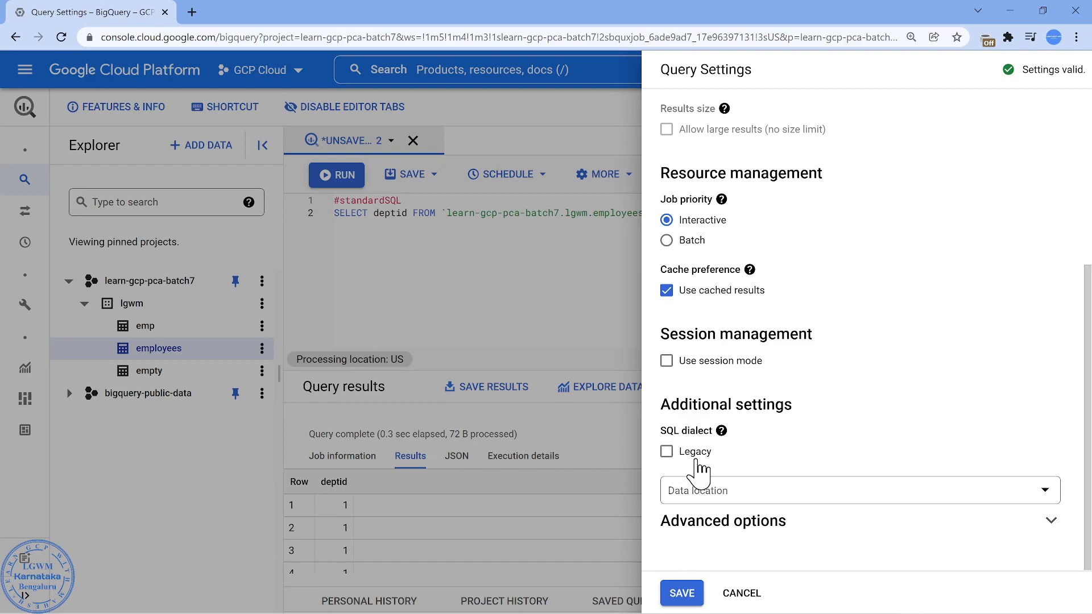
pyautogui.click(738, 592)
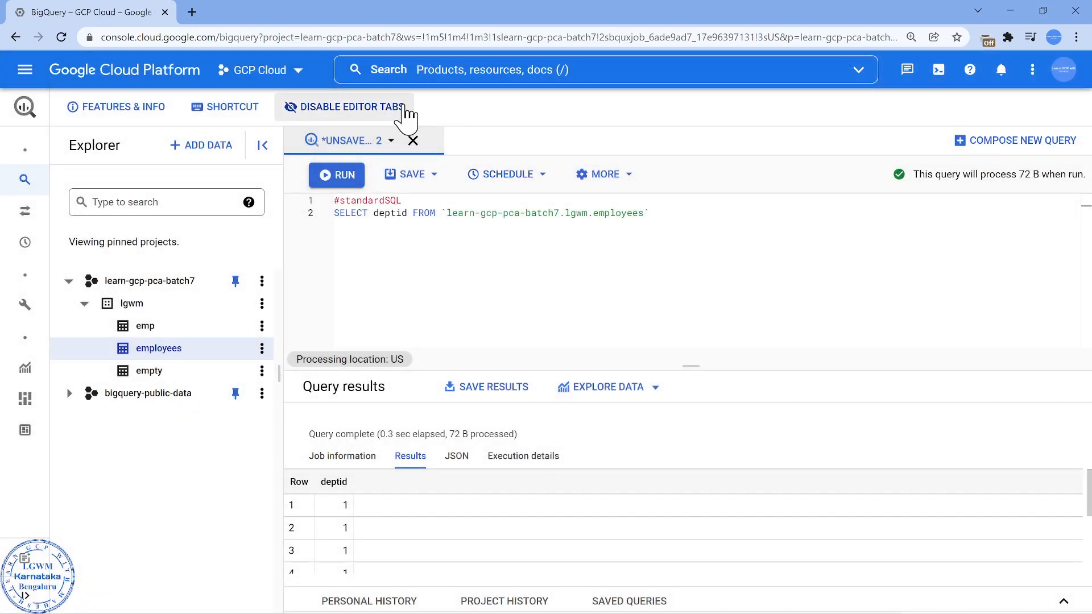
# - Cancel the prompt for disabling editor tabs and clear the whole #standardSQL query from the editor
pyautogui.click(405, 109)
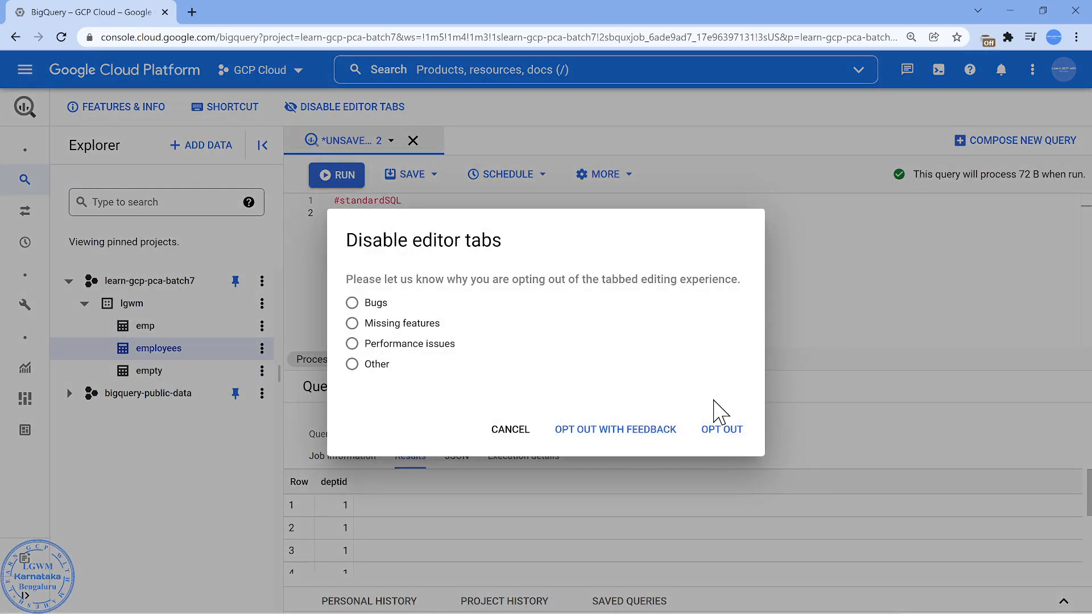
pyautogui.click(518, 433)
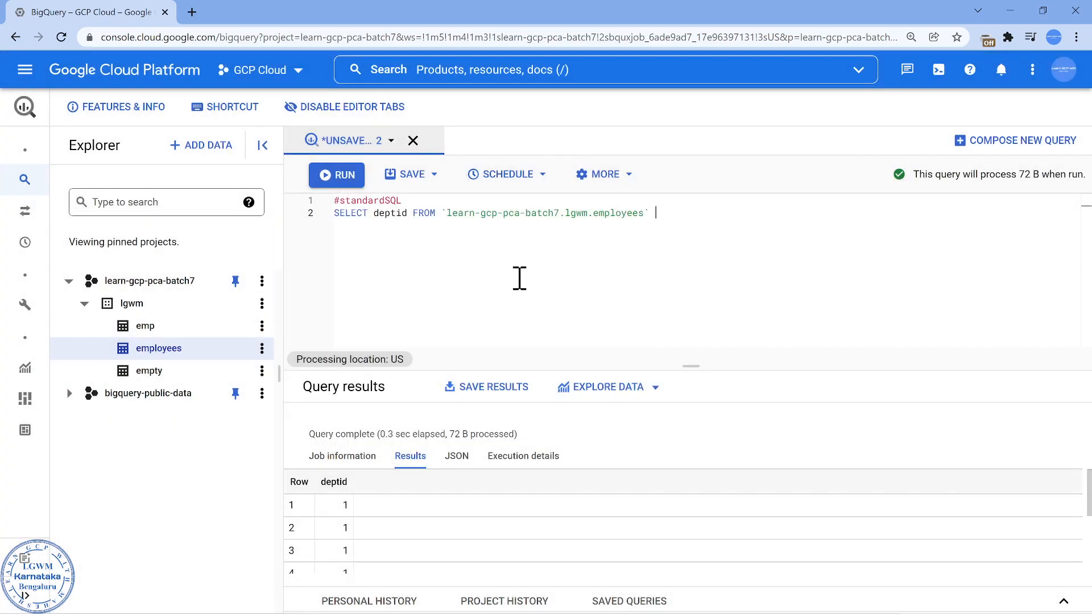
pyautogui.click(520, 284)
pyautogui.hotkey('ctrl', 'a')
pyautogui.press('BackSpace')
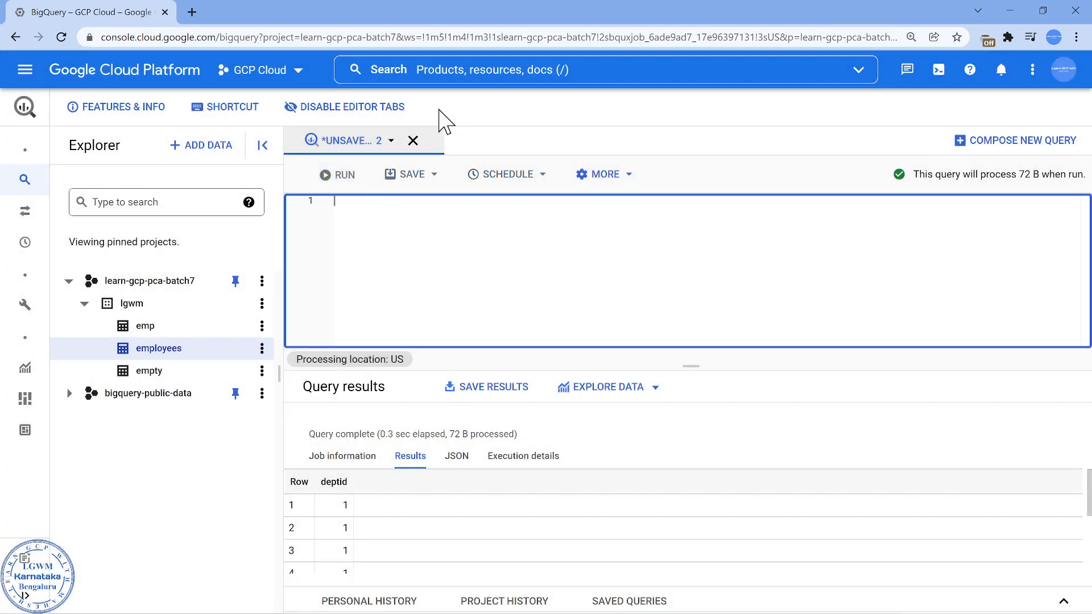
# - Opt out of editor tabs without feedback, leaving the page, and dismiss the Data Catalog search and autocomplete offer
pyautogui.click(388, 110)
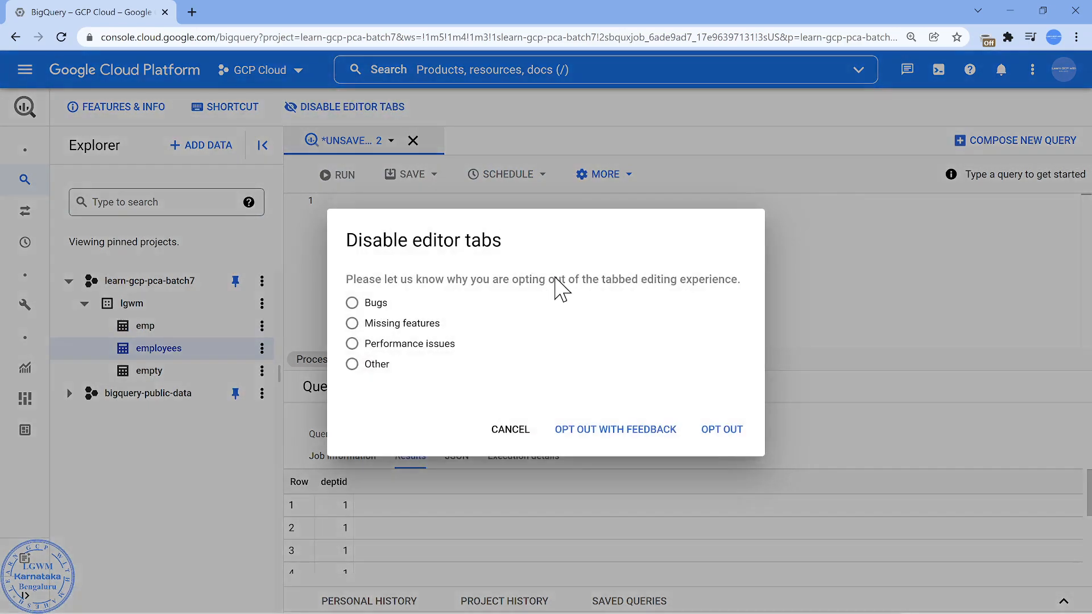
pyautogui.click(707, 439)
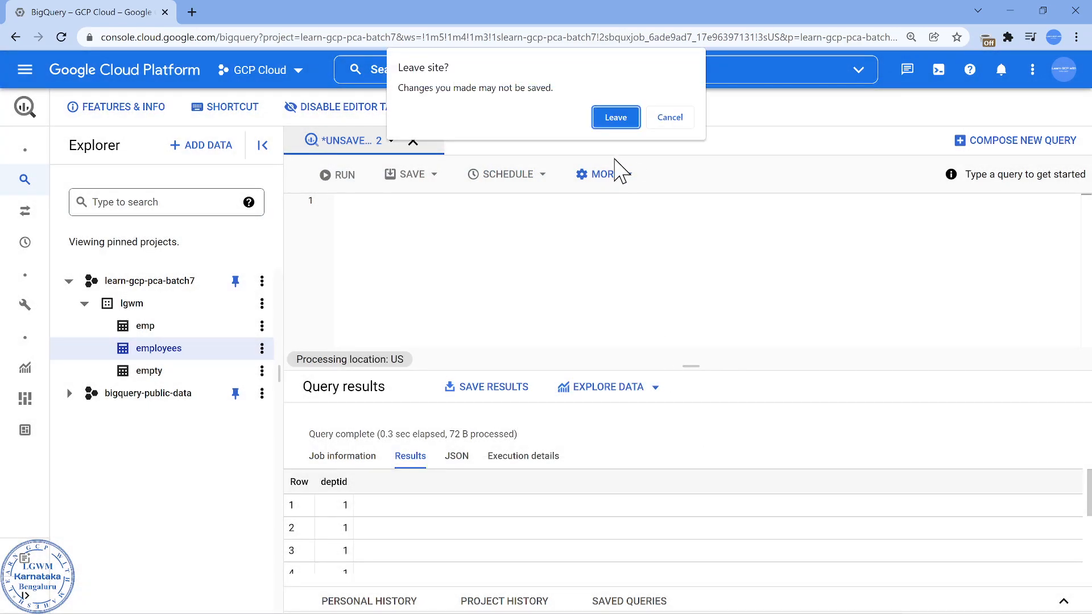
pyautogui.click(618, 121)
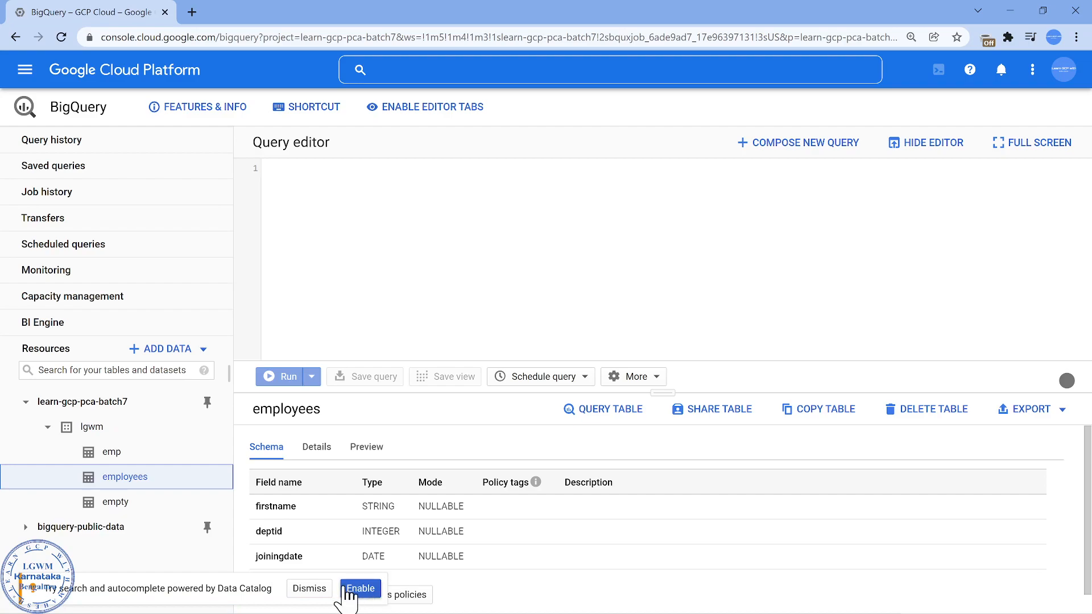
pyautogui.click(309, 588)
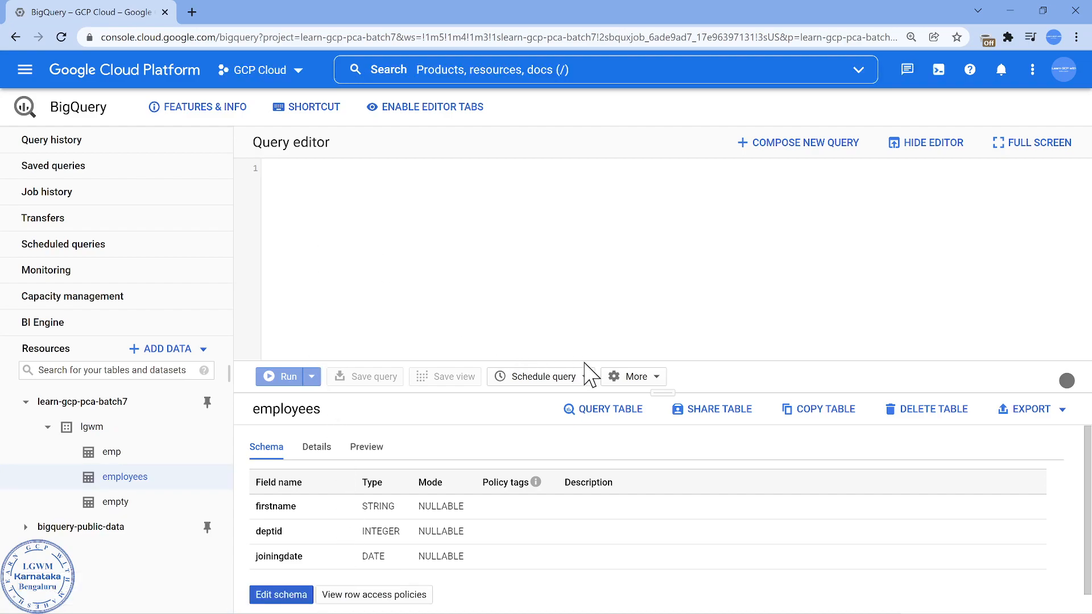
# - Check the SQL dialect options in the query settings while the editor is empty, without saving
pyautogui.click(652, 380)
pyautogui.click(649, 424)
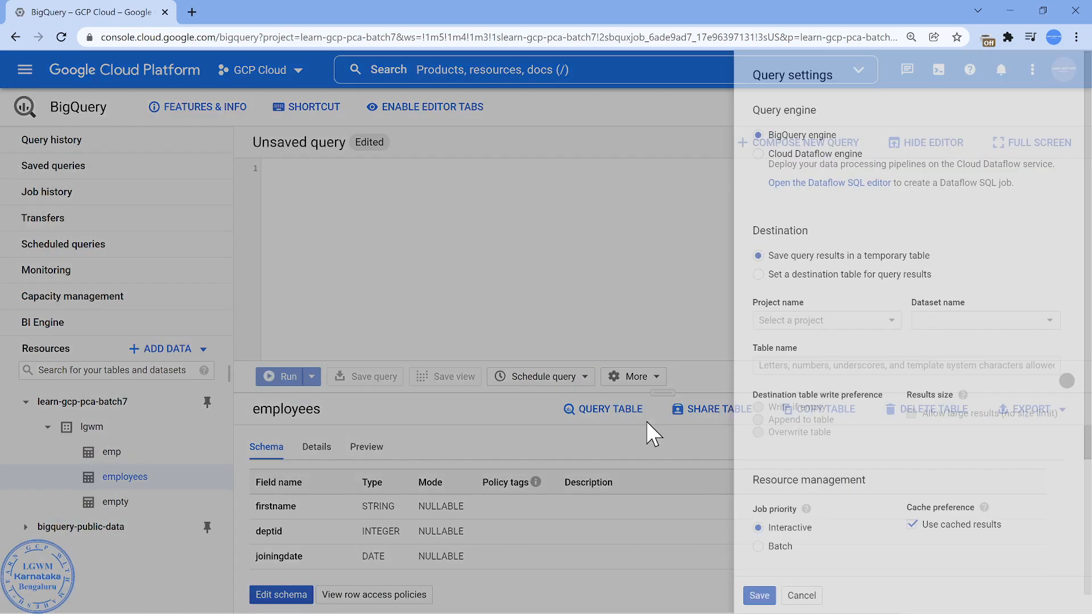
pyautogui.scroll(-3, 734, 441)
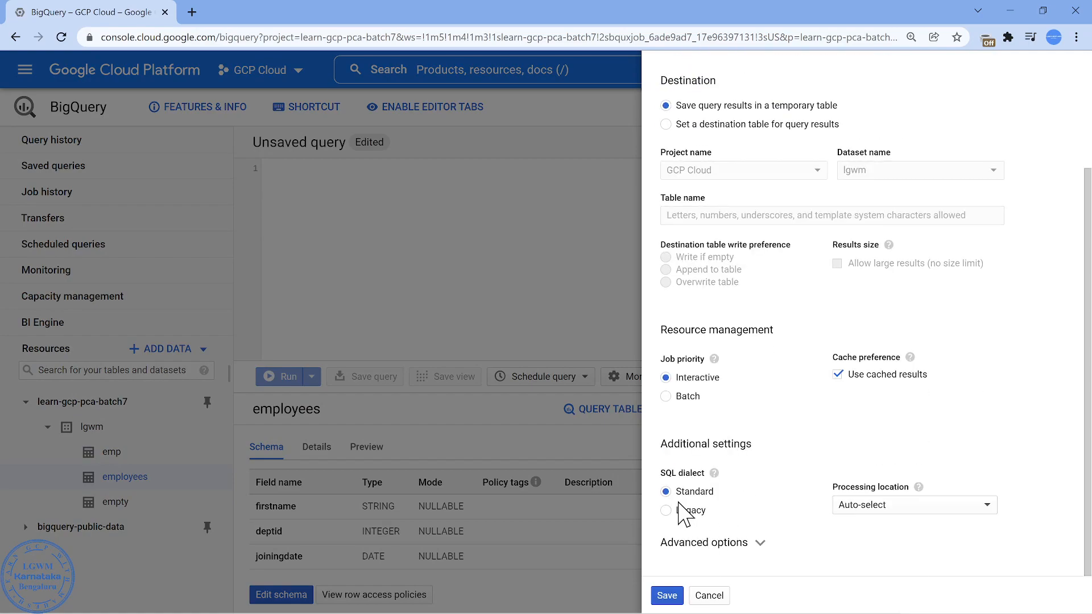
pyautogui.click(709, 596)
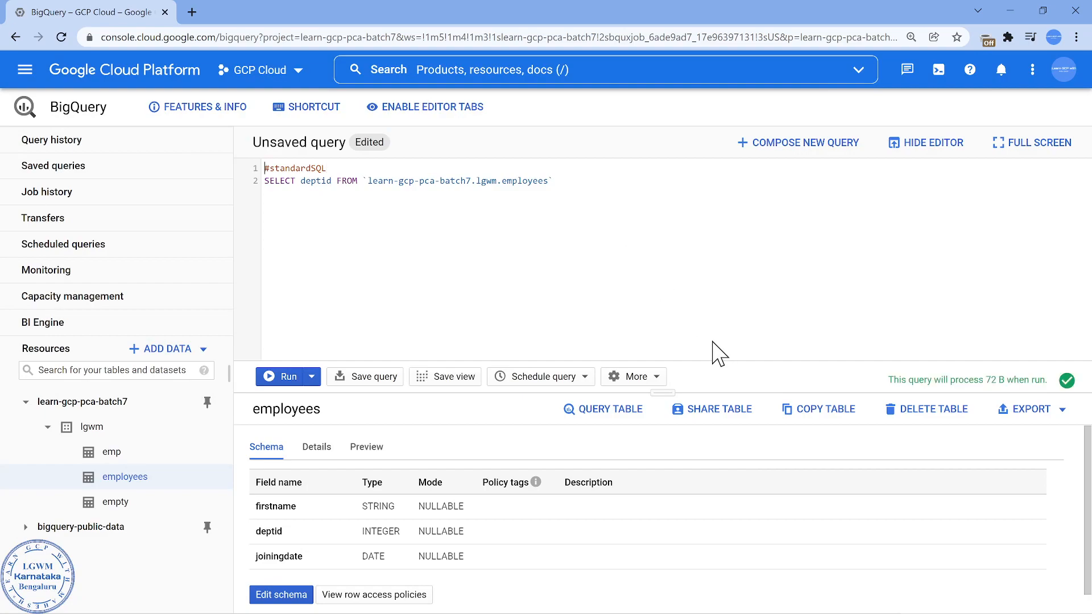
# - Check the SQL dialect options in the query settings for the #standardSQL query, without saving
pyautogui.click(658, 380)
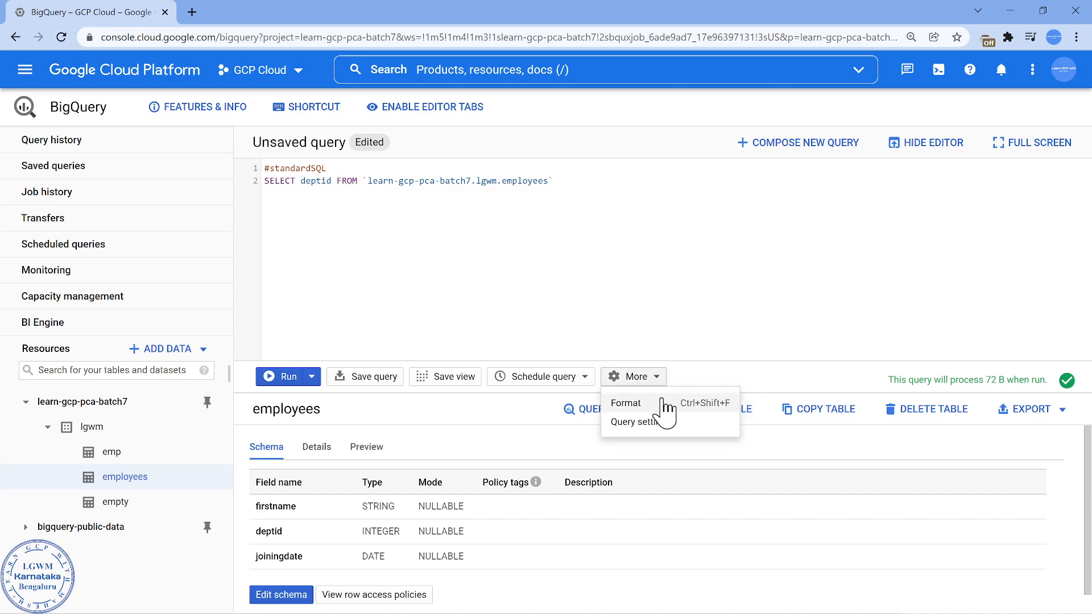
pyautogui.click(670, 434)
pyautogui.scroll(-3, 705, 279)
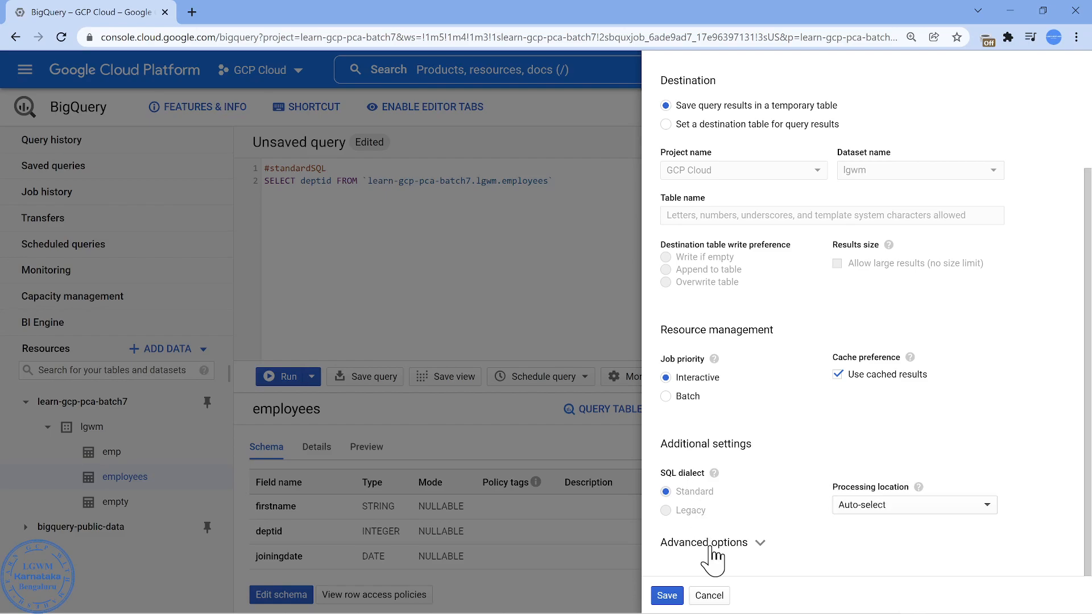
pyautogui.click(710, 595)
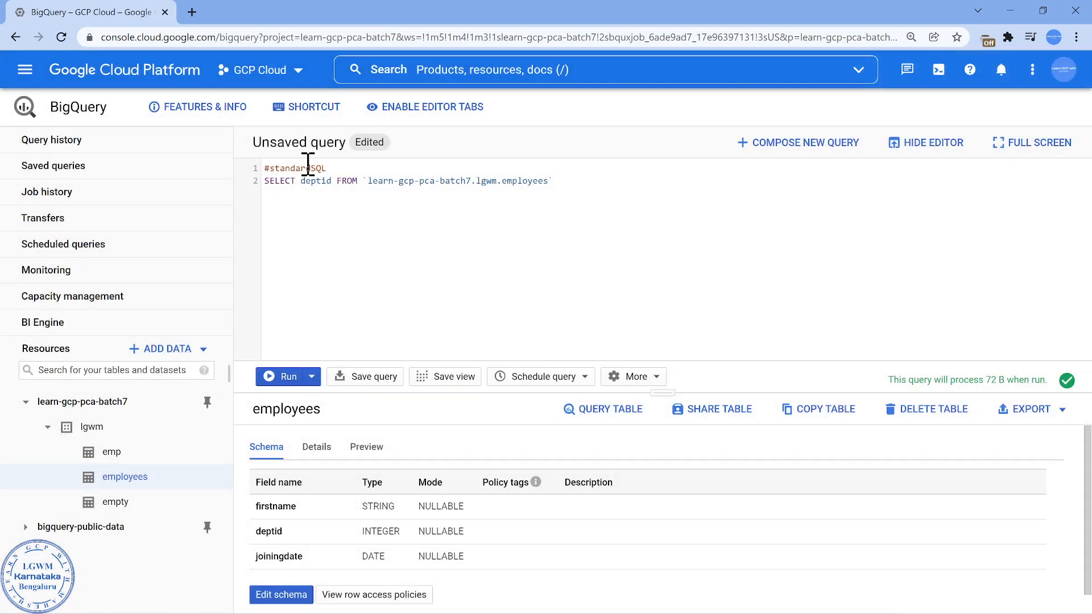
# - Change the dialect line to #legacySQL and replace the backticks around the employees table name with square brackets
pyautogui.doubleClick(307, 167)
pyautogui.press('Left')
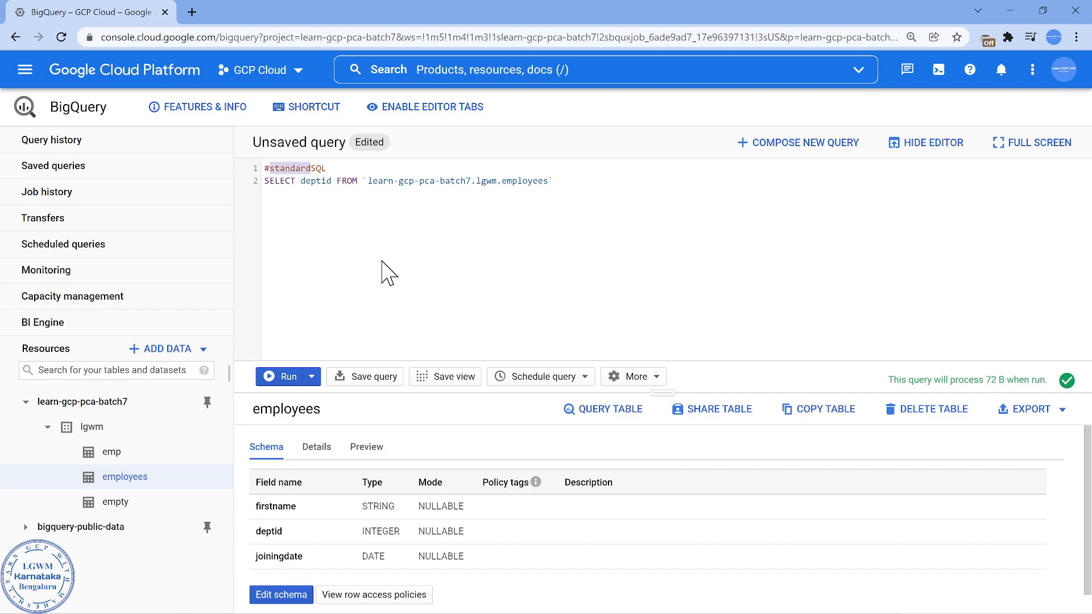
pyautogui.write('legacySQL')
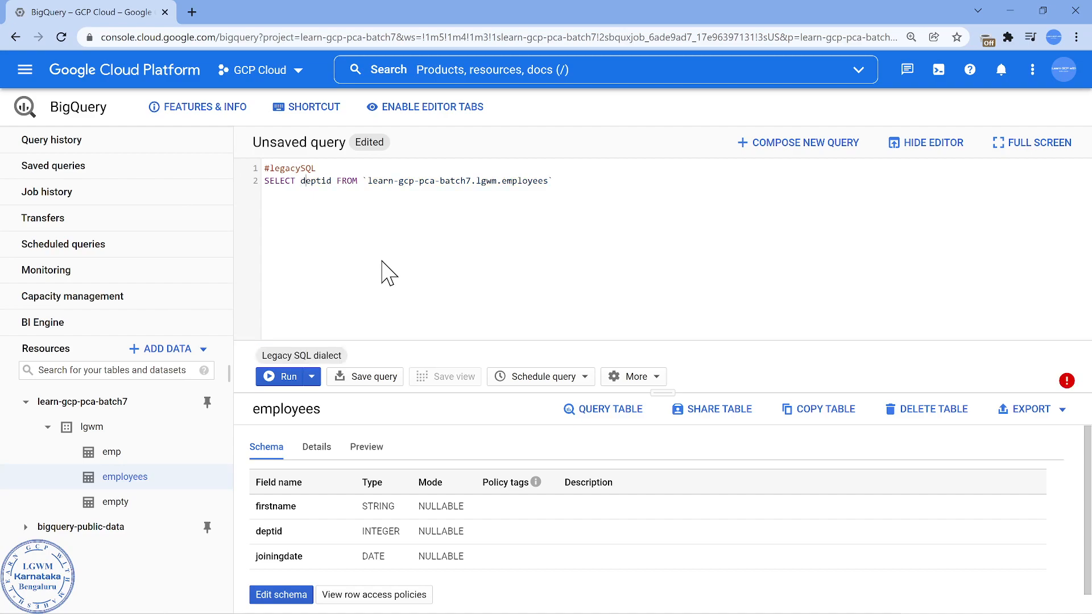
pyautogui.press('BackSpace')
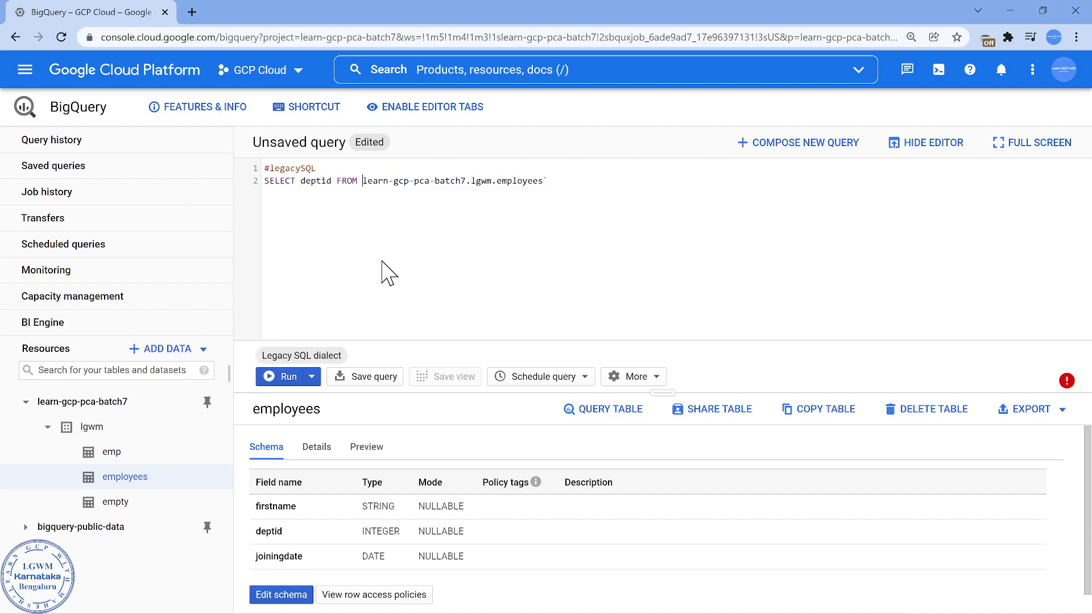
pyautogui.write('[')
pyautogui.press('End')
pyautogui.write(']')
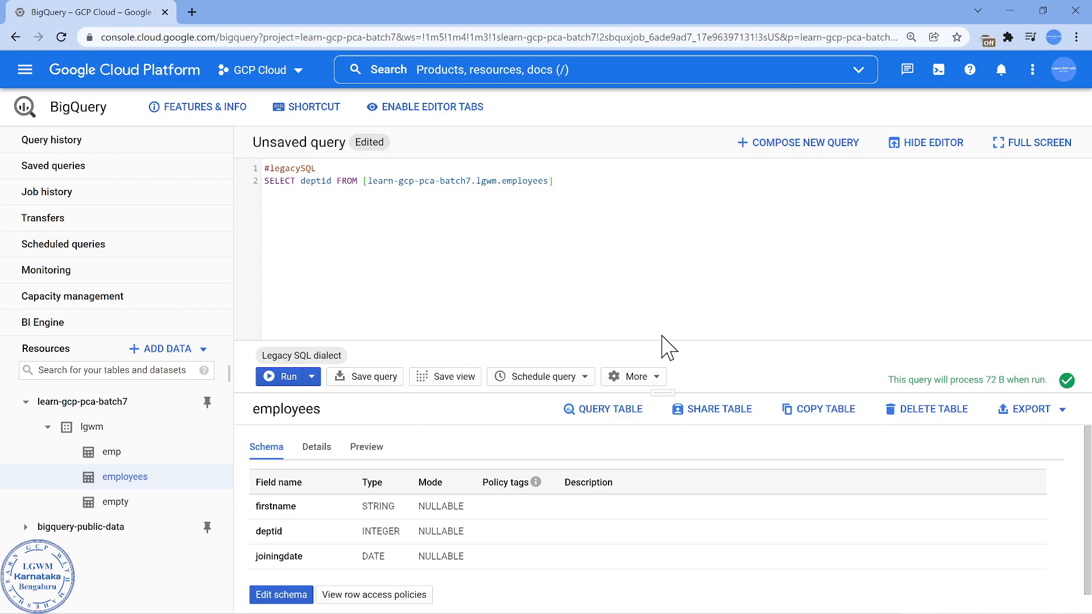
# - Check the SQL dialect options and their tooltip in the query settings for the #legacySQL query
pyautogui.click(653, 377)
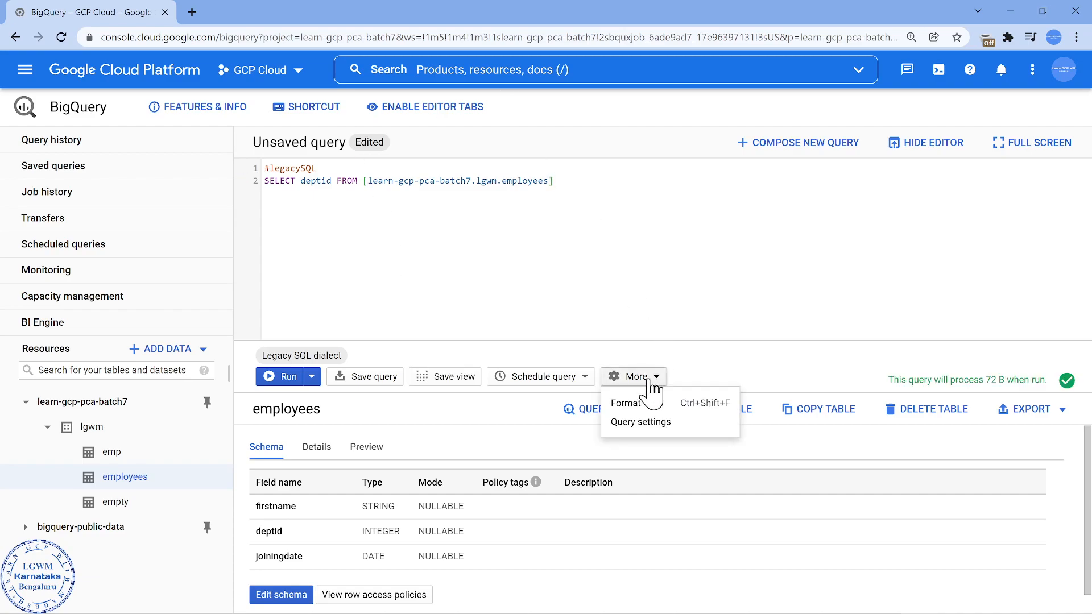
pyautogui.click(664, 425)
pyautogui.scroll(-3, 739, 432)
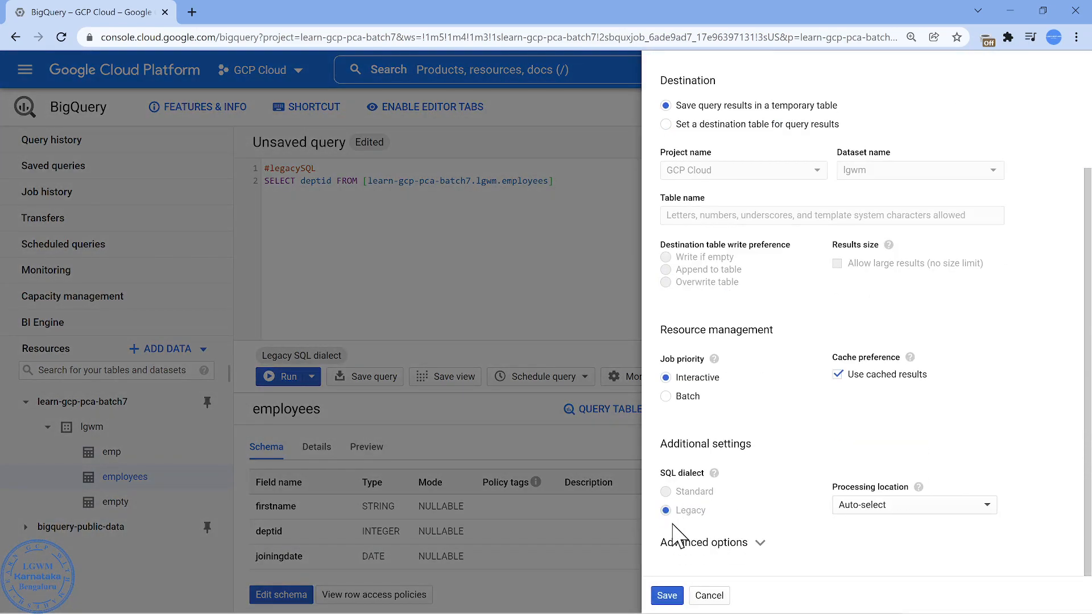
pyautogui.moveTo(672, 517)
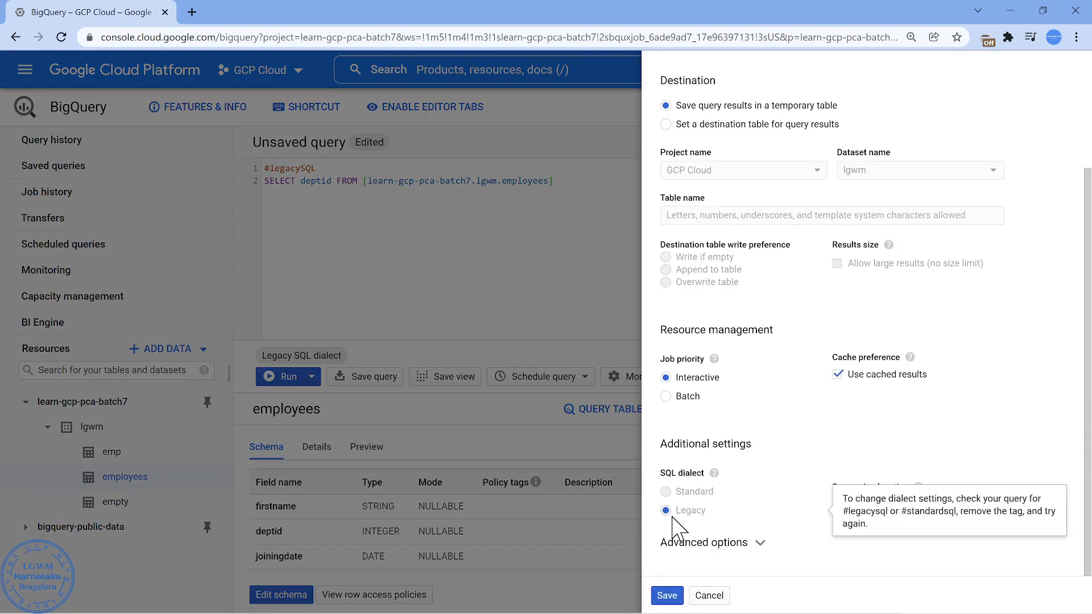